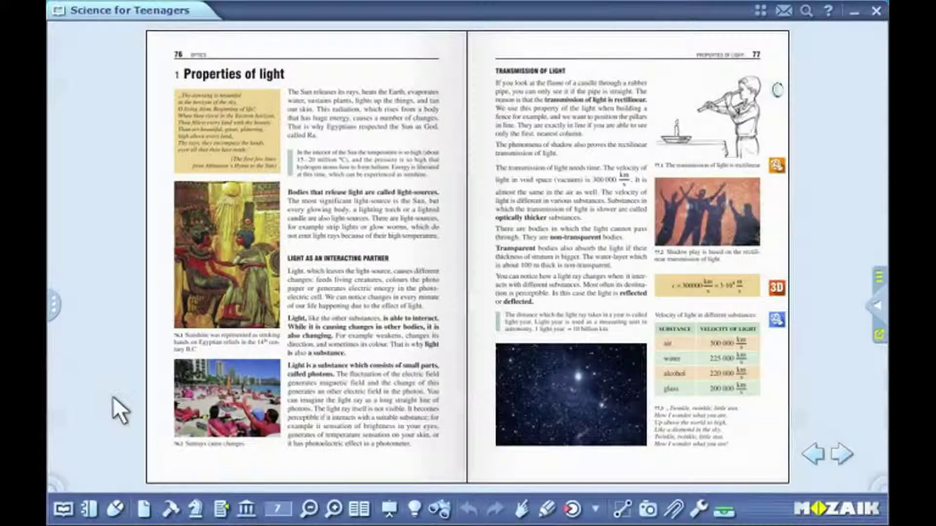
# Open the History and history of arts textbook from the Books library.
pyautogui.click(69, 502)
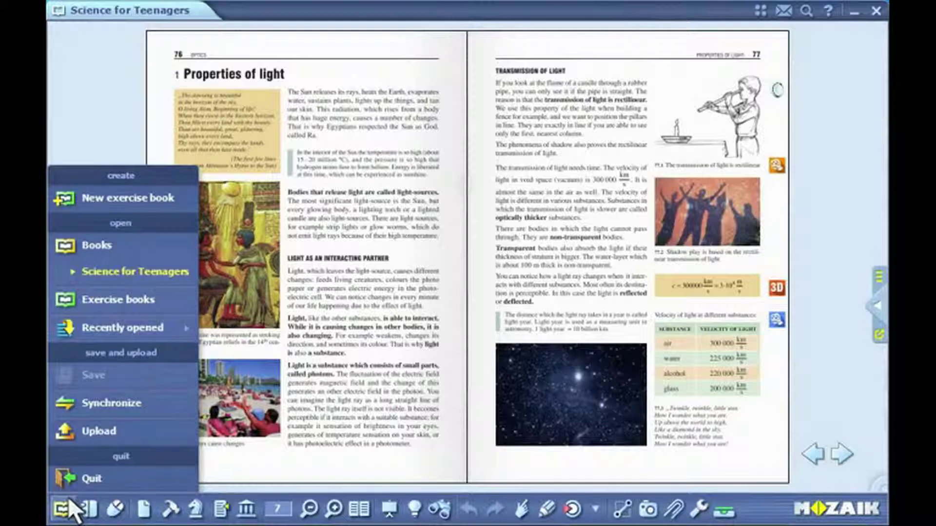
pyautogui.click(87, 245)
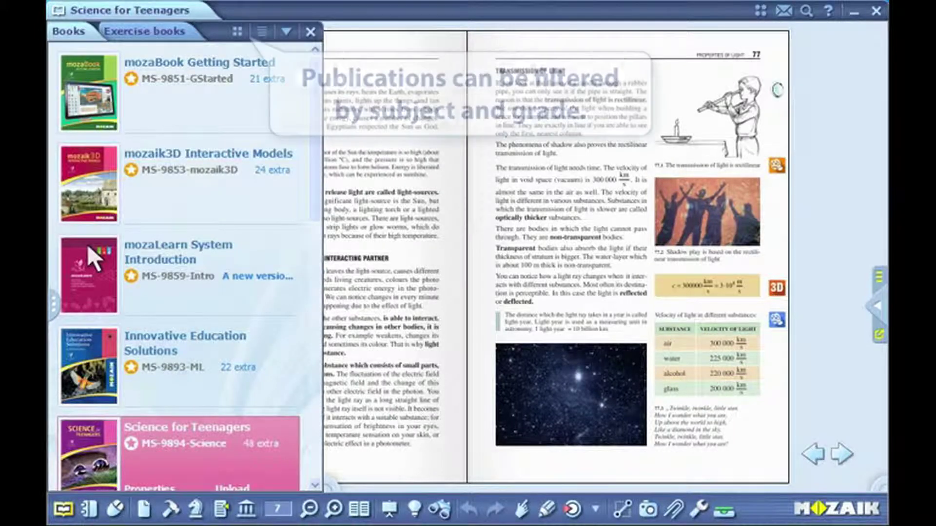
pyautogui.click(147, 31)
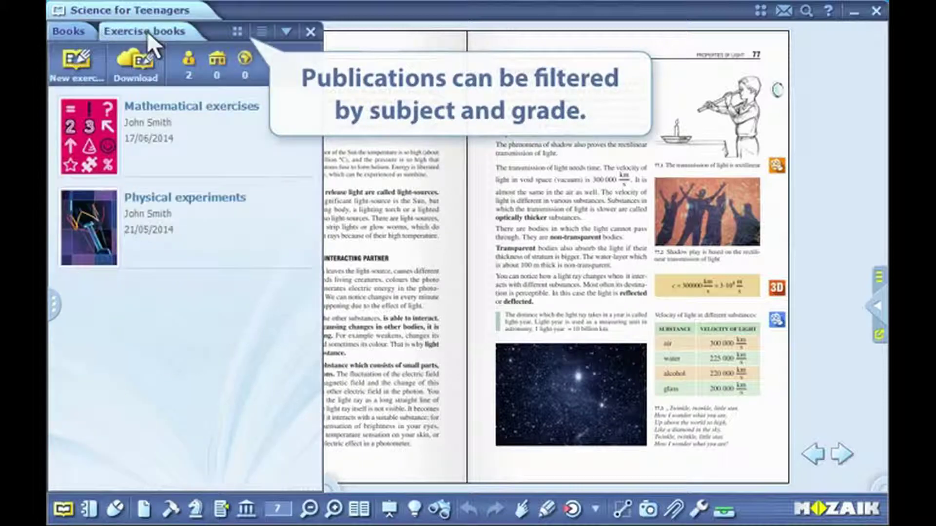
pyautogui.click(86, 31)
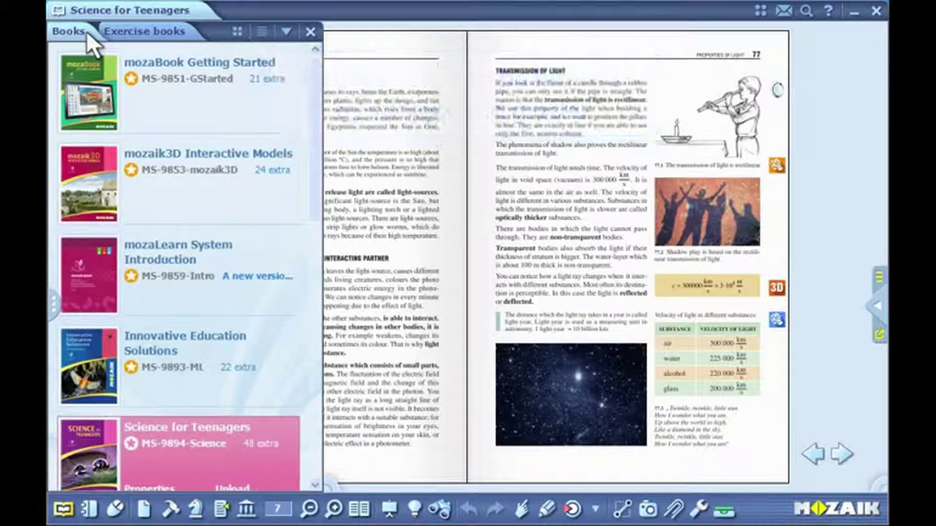
pyautogui.moveTo(308, 162); pyautogui.dragTo(312, 292)
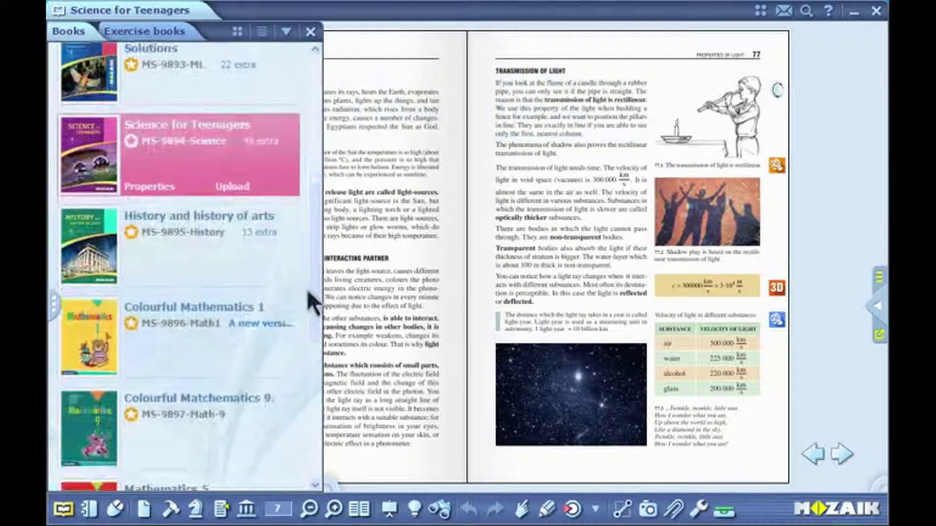
pyautogui.click(242, 256)
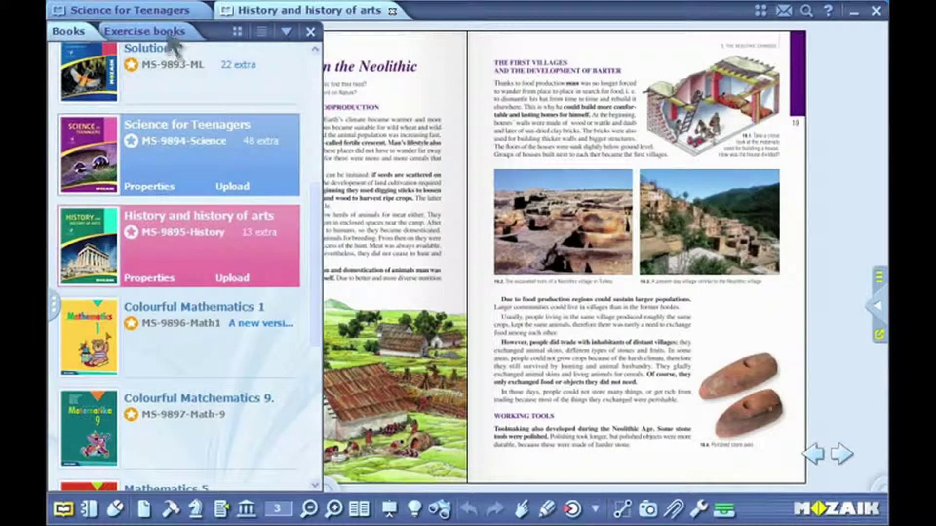
pyautogui.click(168, 30)
# Open the Mathematical exercises workbook, flip through the open book tabs, and return to it.
pyautogui.click(165, 113)
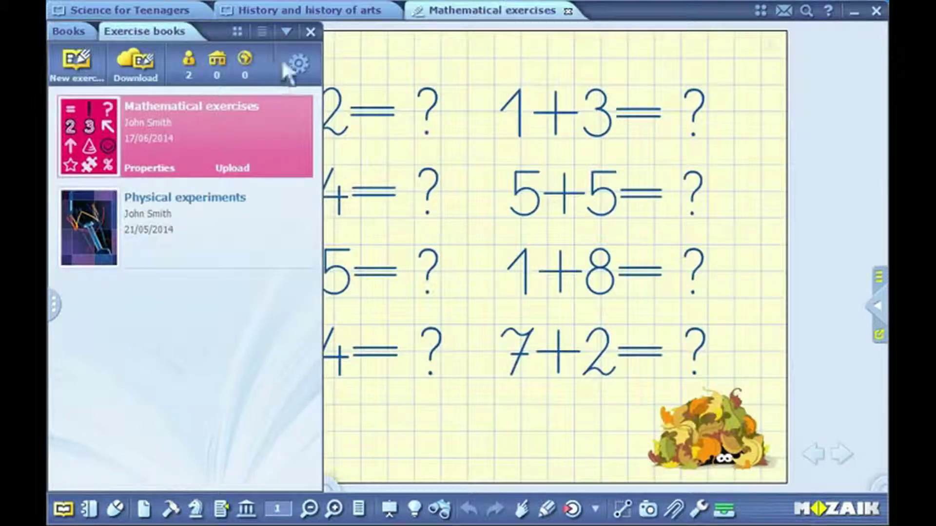
pyautogui.click(310, 34)
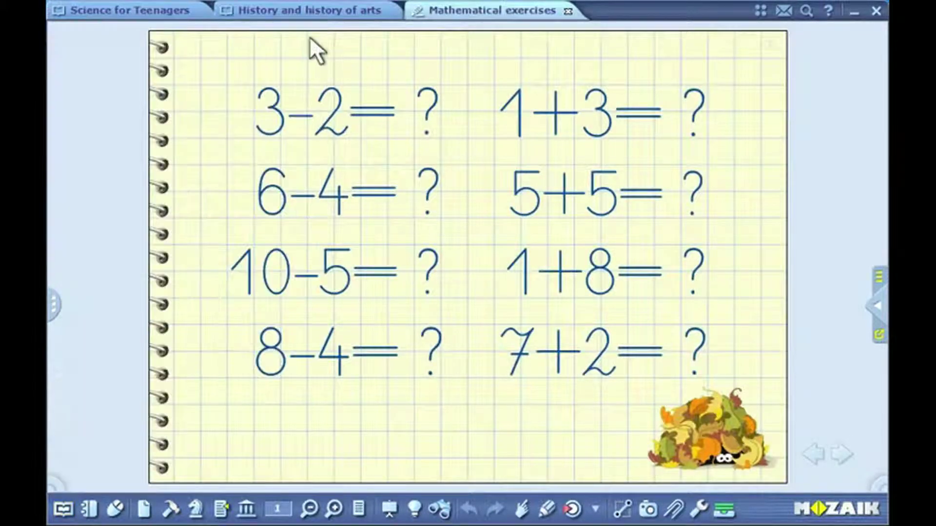
pyautogui.click(157, 12)
pyautogui.click(263, 11)
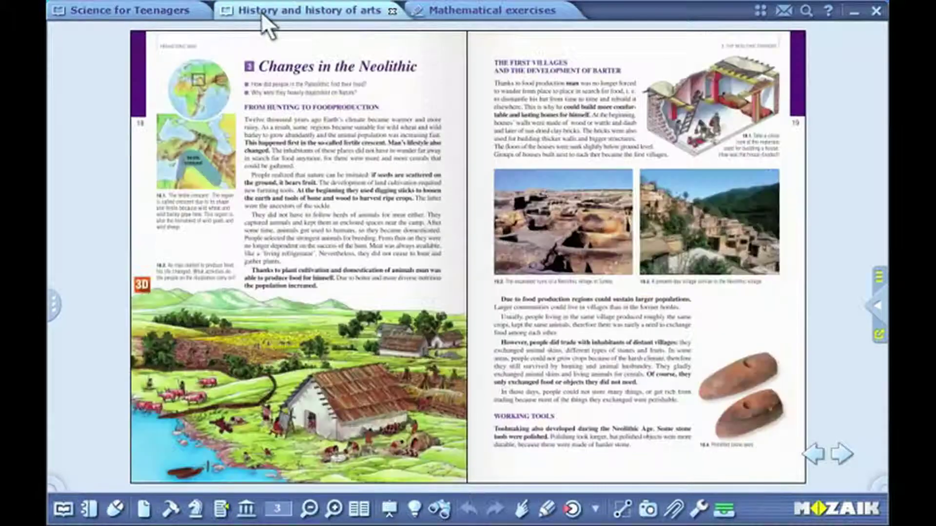
pyautogui.click(436, 12)
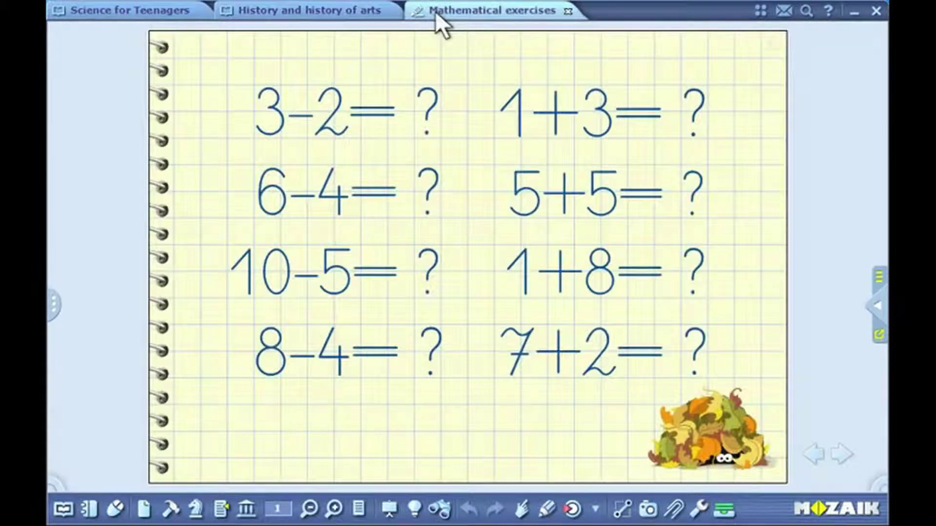
# Replace the ? in 3-2= with 1 and save the worksheet.
pyautogui.click(432, 105)
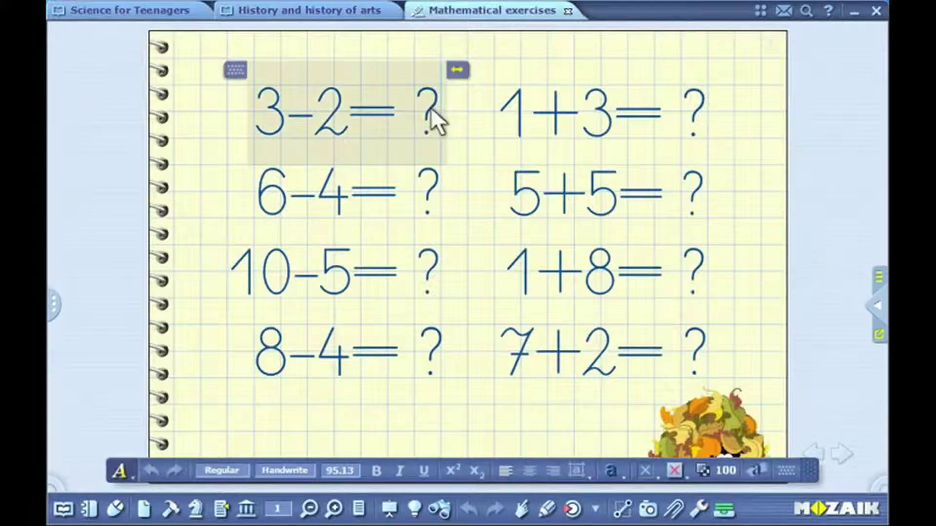
pyautogui.press('BackSpace')
pyautogui.write('1')
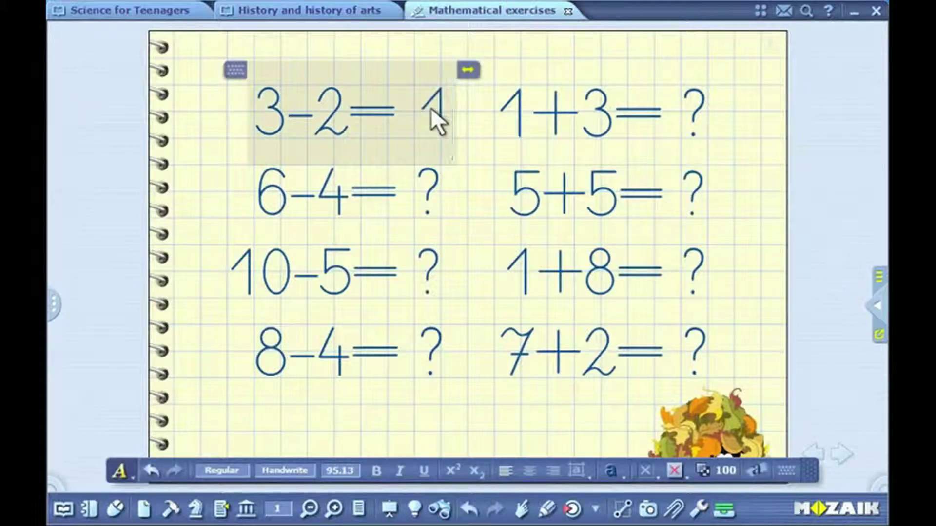
pyautogui.click(467, 109)
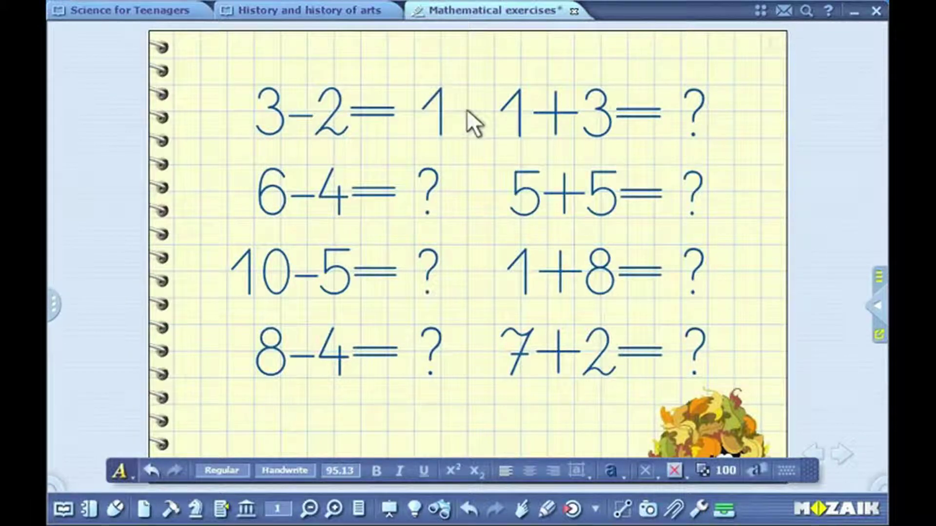
pyautogui.click(66, 509)
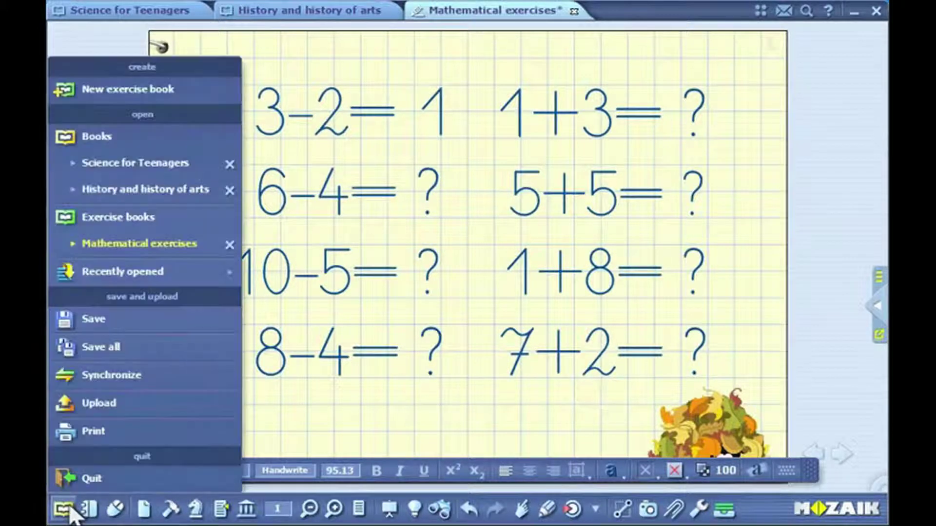
pyautogui.click(95, 322)
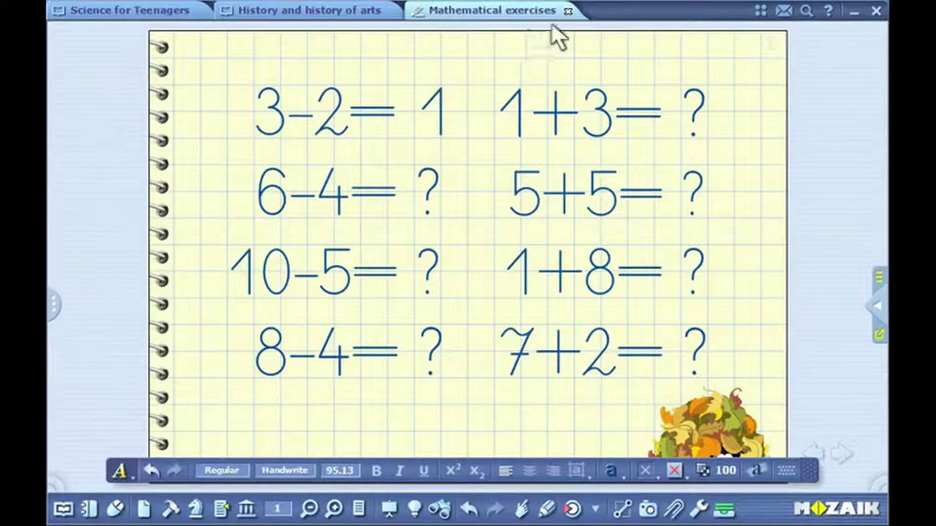
# Close the Mathematical exercises and History and history of arts books.
pyautogui.click(567, 12)
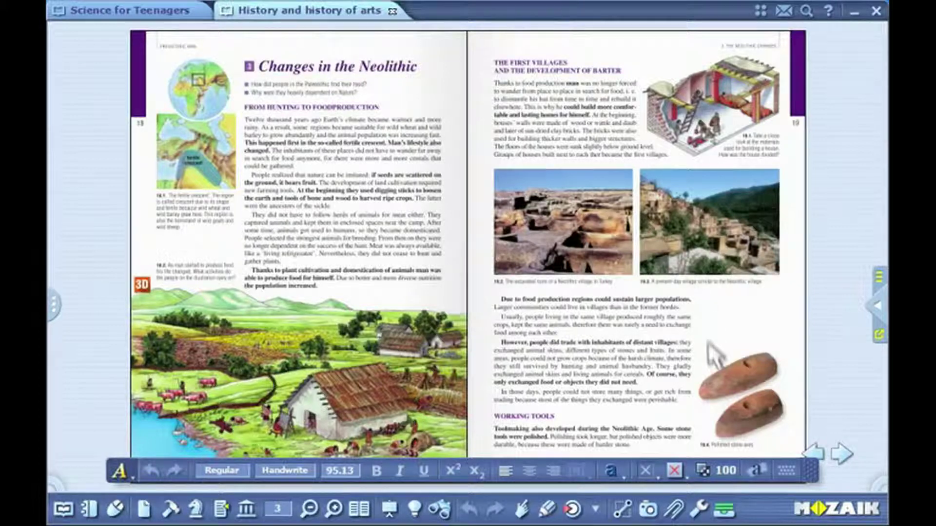
pyautogui.click(733, 507)
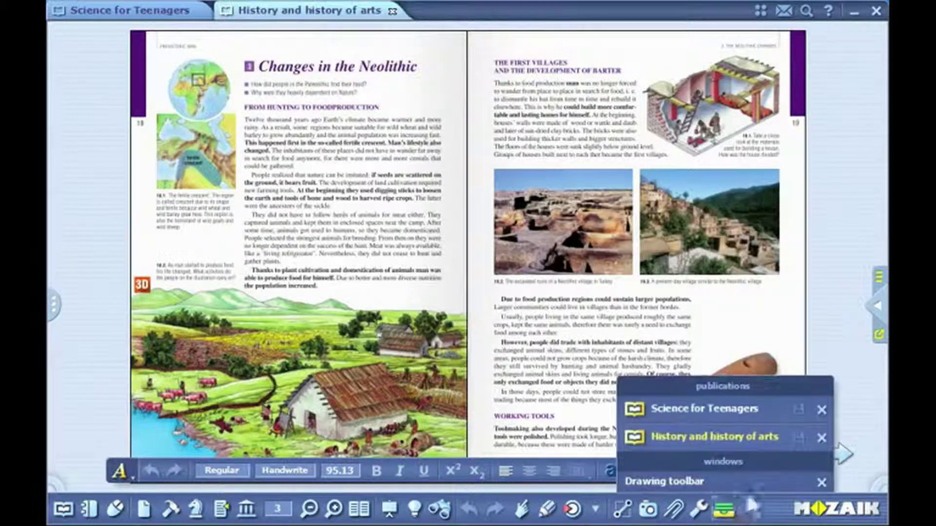
pyautogui.click(823, 440)
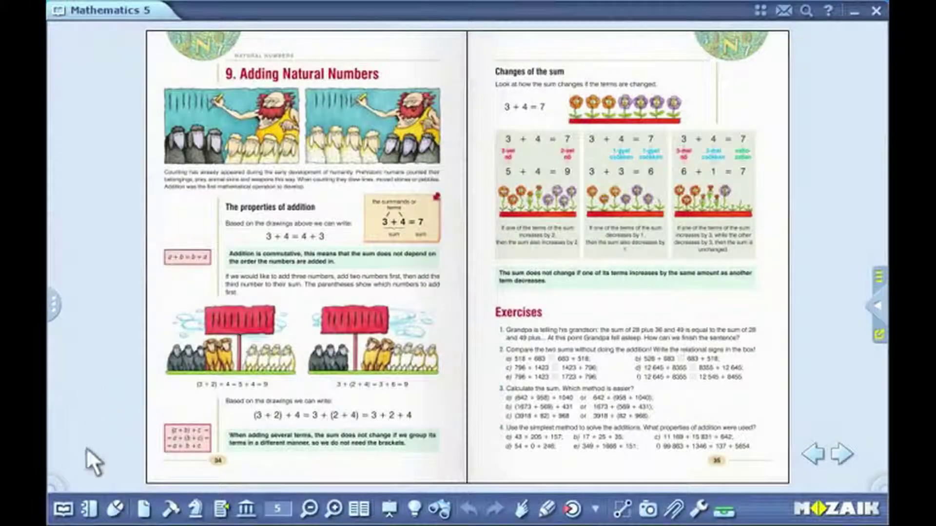
# Choose New exercise book from the main menu.
pyautogui.click(66, 510)
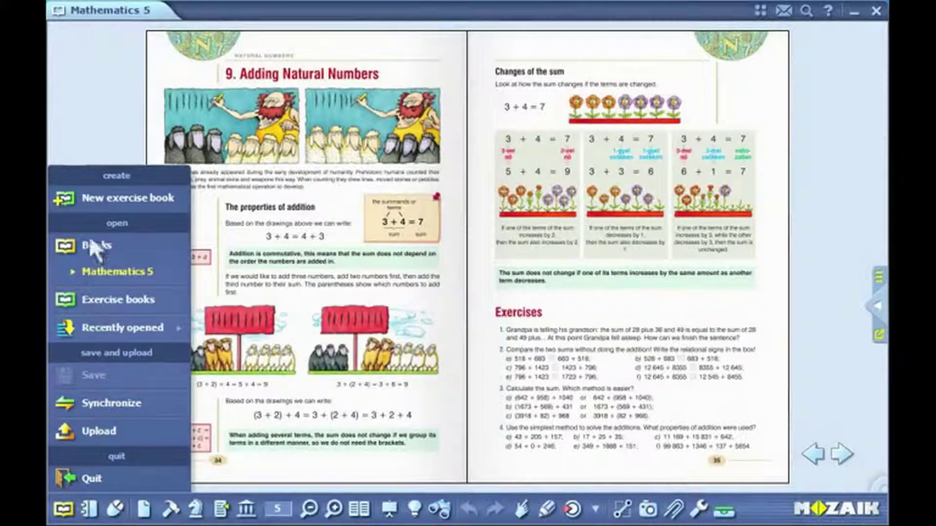
pyautogui.click(94, 197)
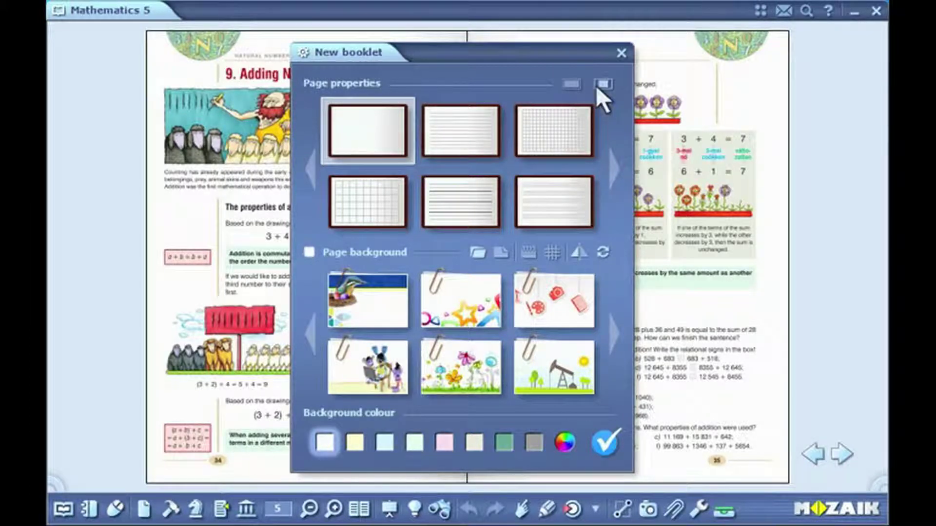
# Create an exercise book with grid pages, a blue notebook-cover background and pale-yellow colour.
pyautogui.click(612, 170)
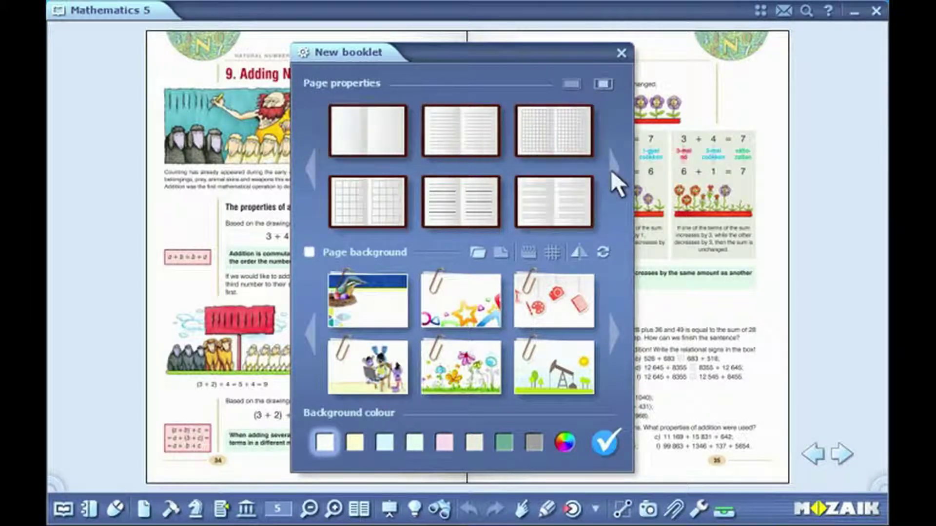
pyautogui.click(610, 169)
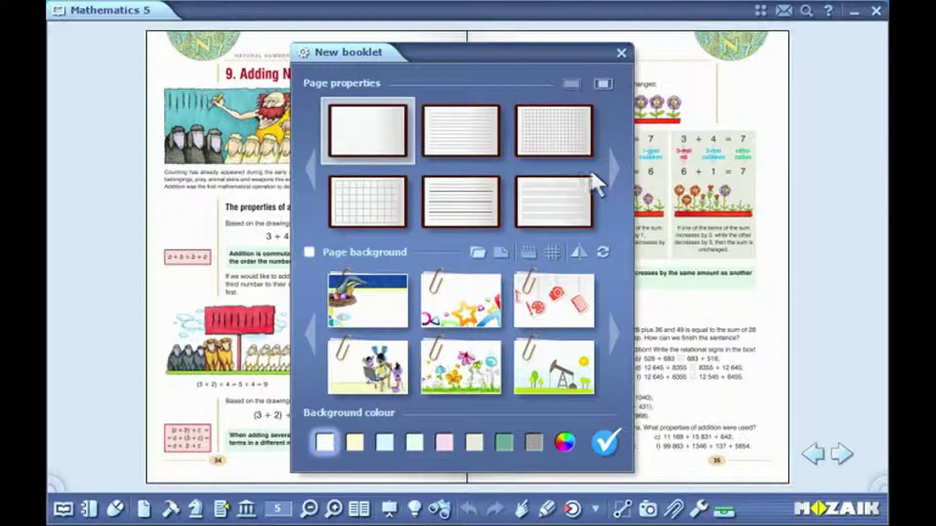
pyautogui.click(395, 182)
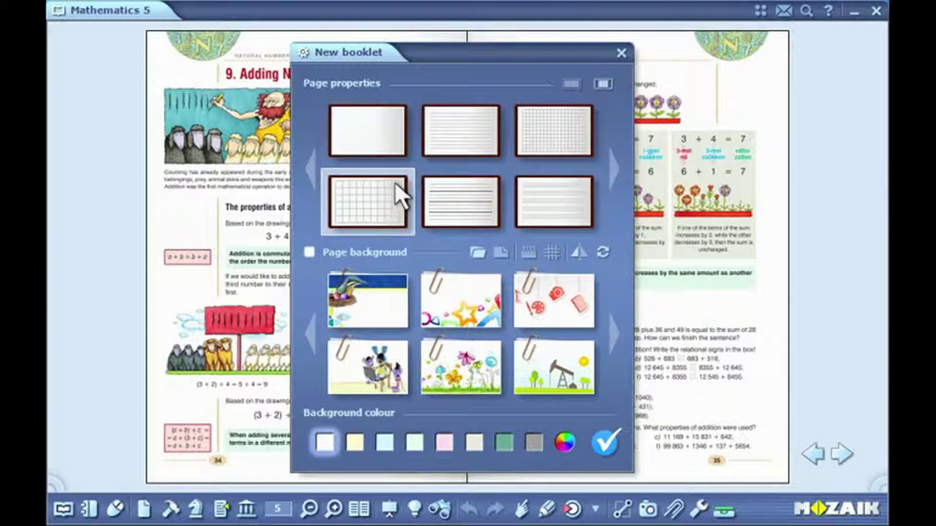
pyautogui.click(308, 251)
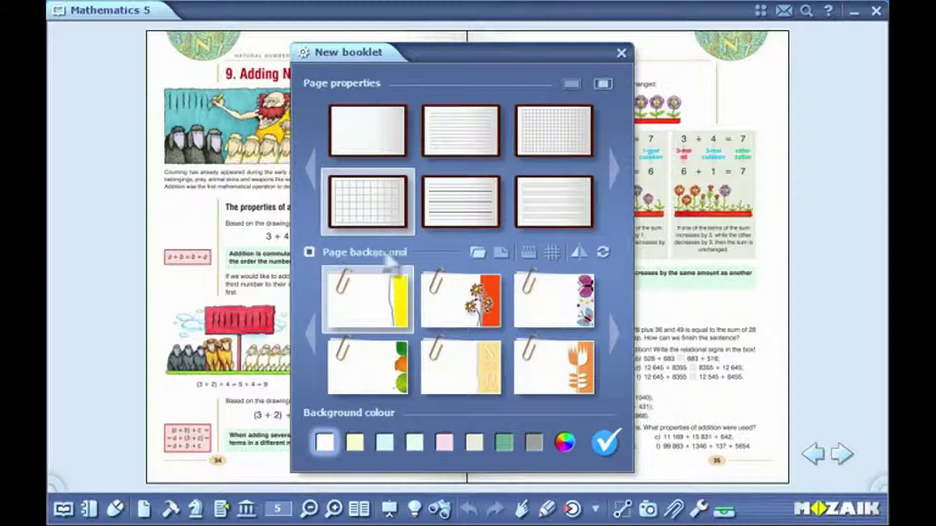
pyautogui.click(493, 252)
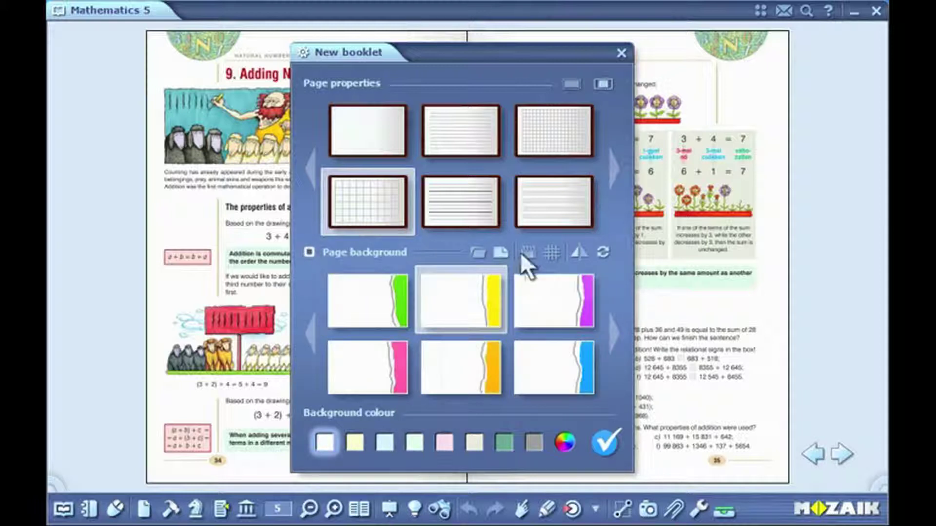
pyautogui.click(529, 252)
pyautogui.click(545, 253)
pyautogui.click(478, 253)
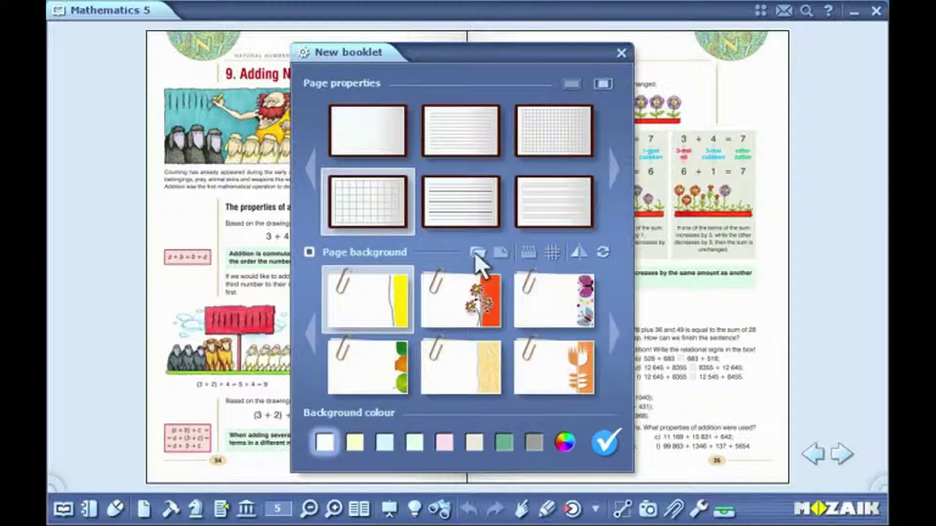
pyautogui.click(609, 317)
pyautogui.click(609, 318)
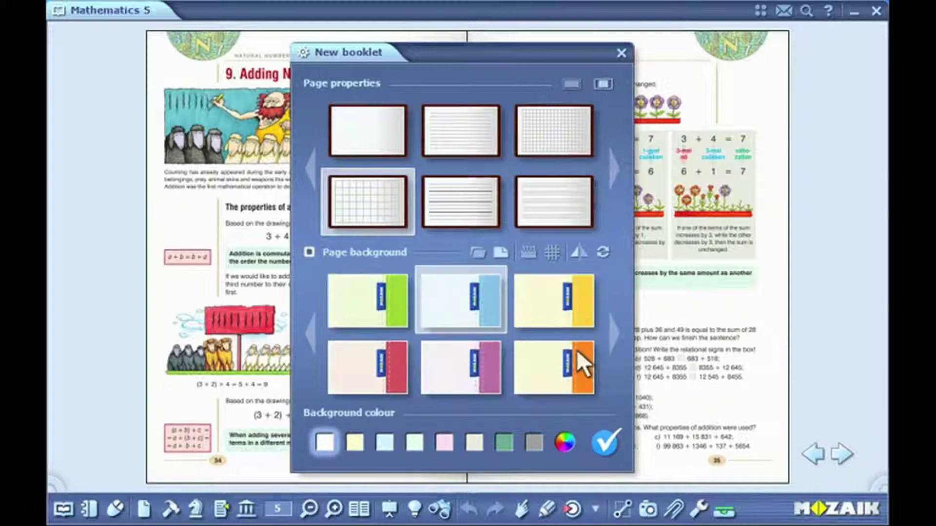
pyautogui.click(357, 441)
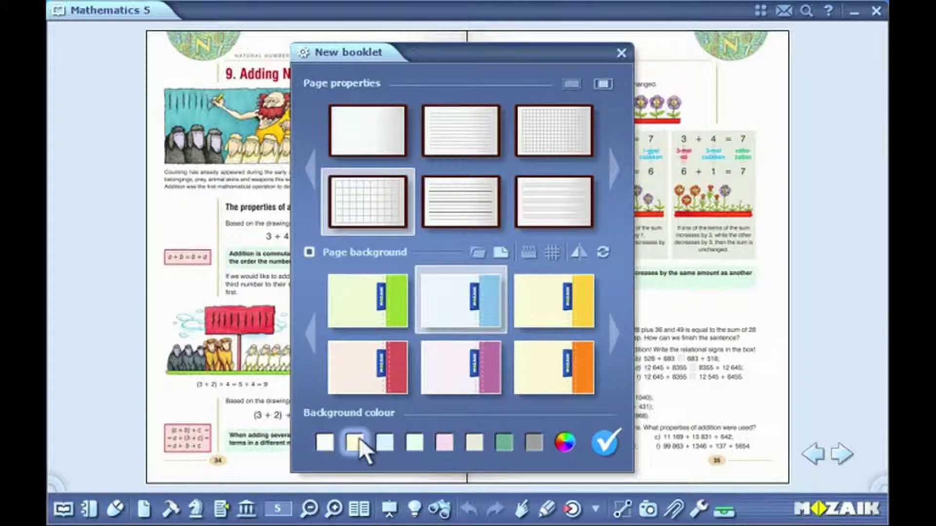
pyautogui.click(604, 442)
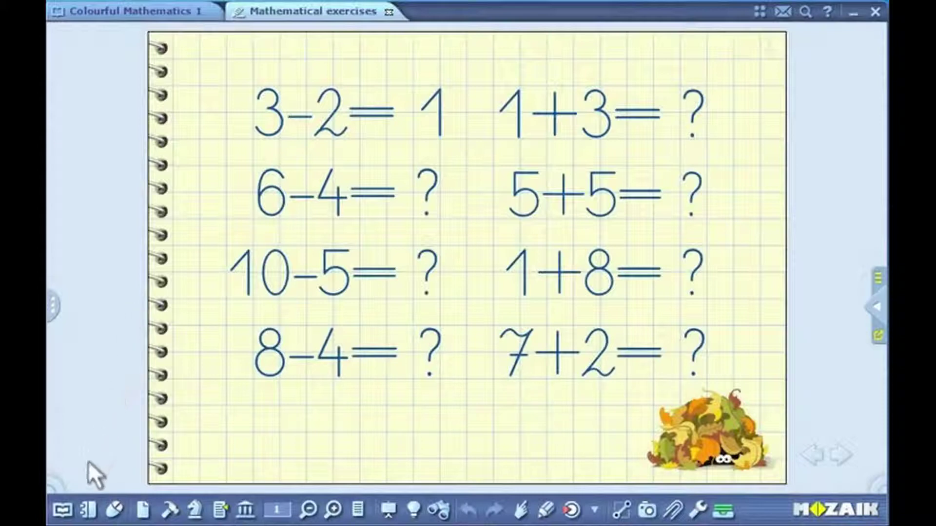
# Synchronize Mathematical exercises onto the E: removable drive.
pyautogui.click(66, 510)
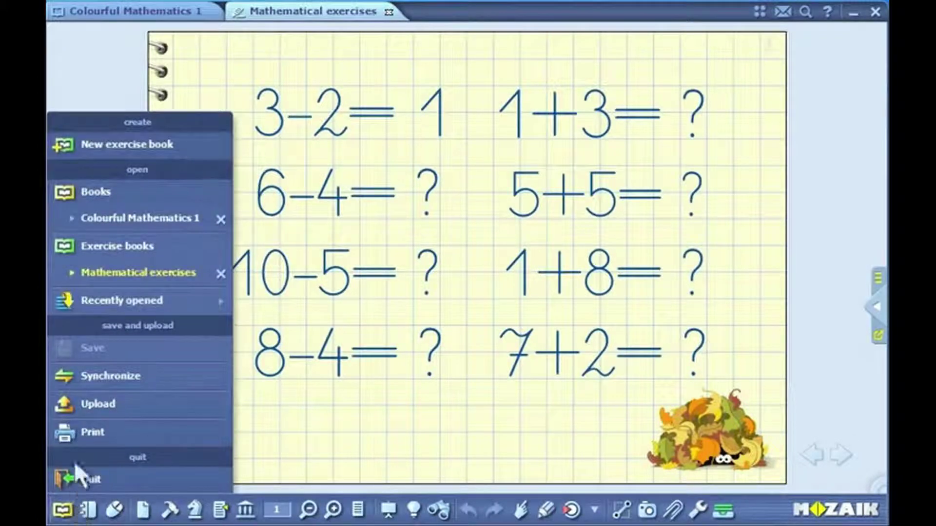
pyautogui.click(81, 383)
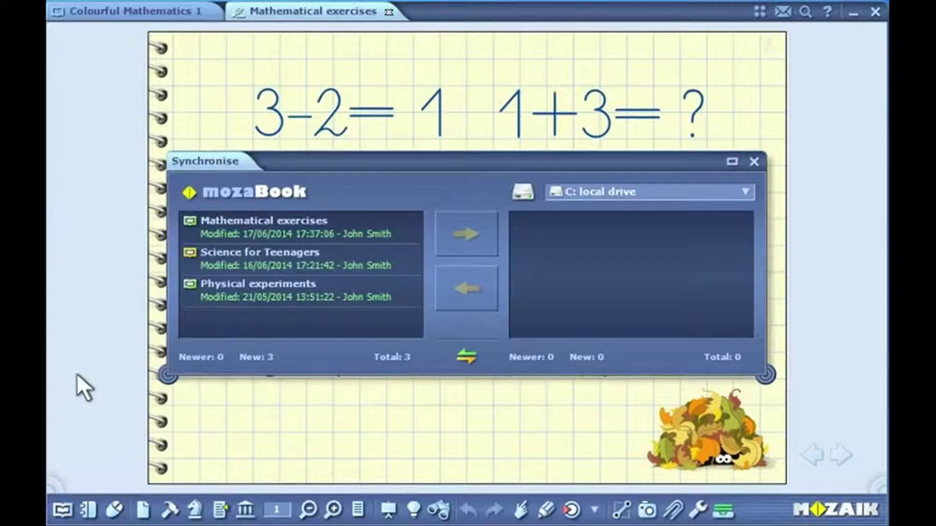
pyautogui.click(604, 192)
pyautogui.click(605, 225)
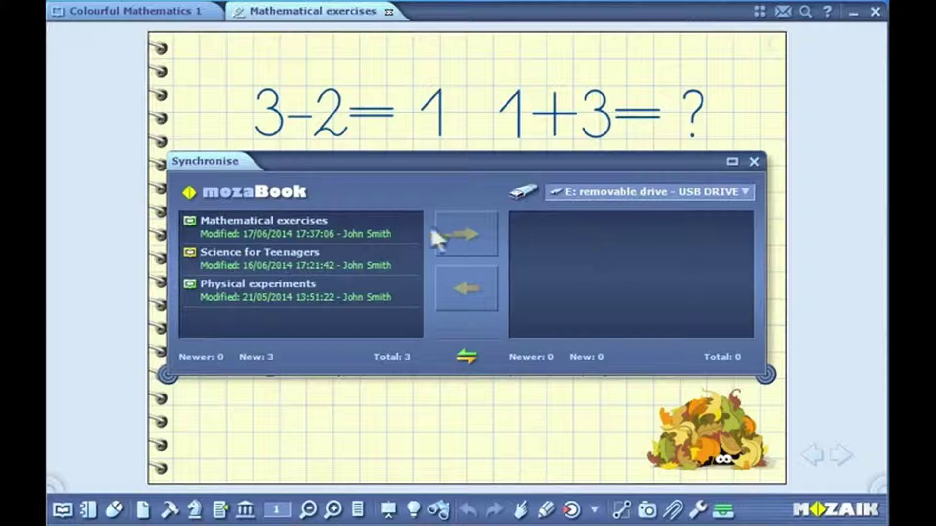
pyautogui.click(381, 230)
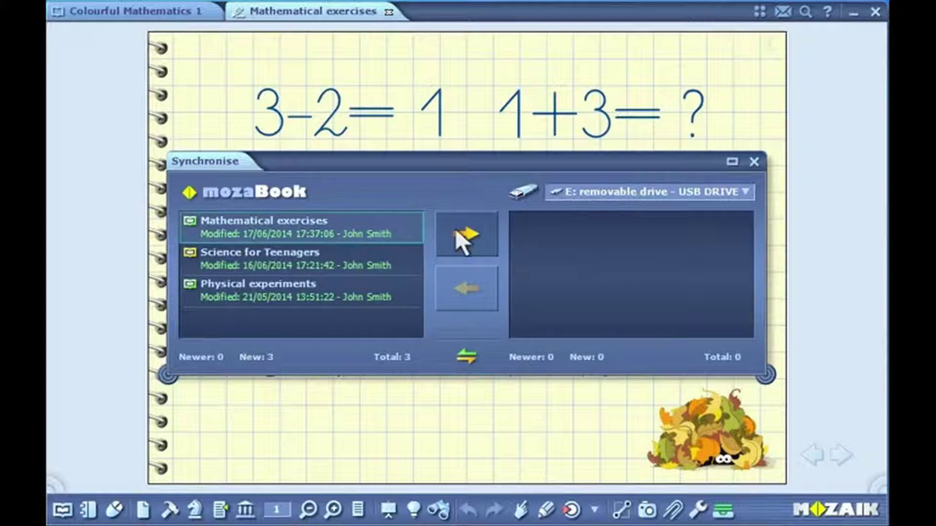
pyautogui.click(459, 241)
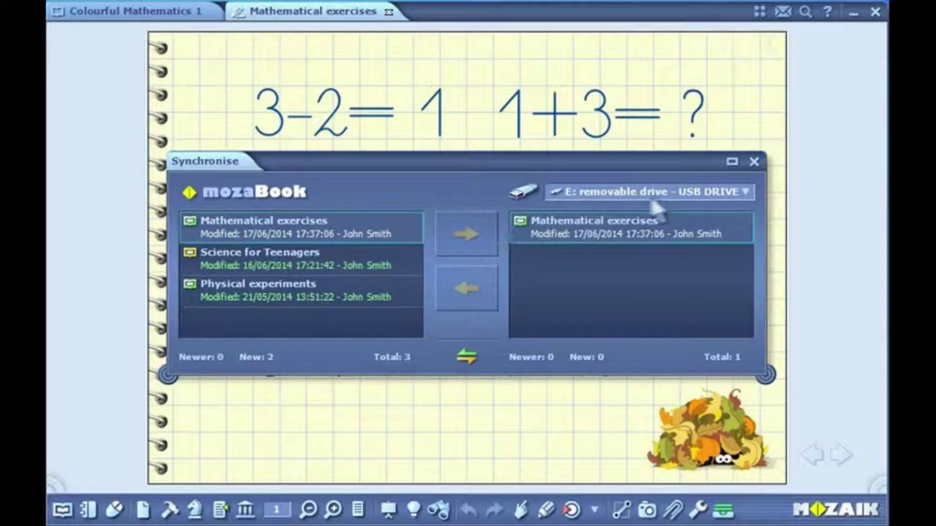
pyautogui.click(754, 162)
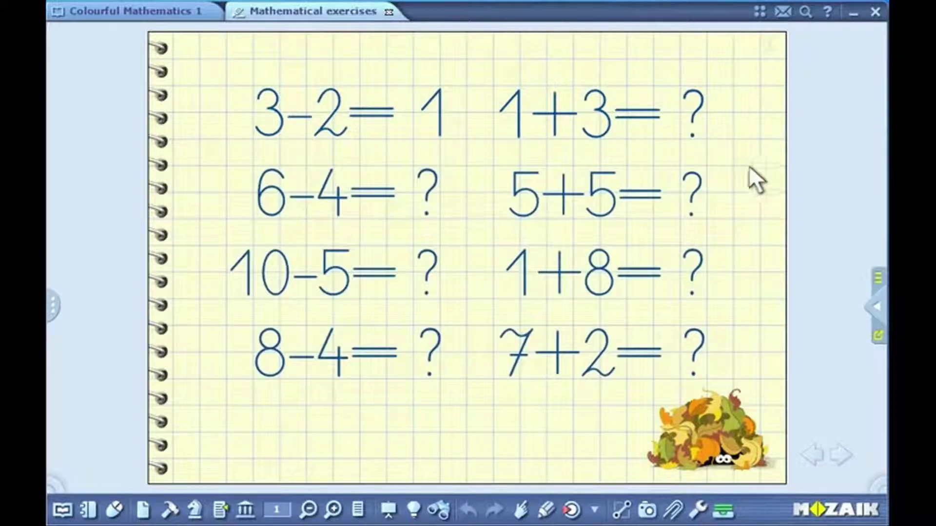
# Upload Mathematical exercises to mozaWeb with Private sharing and confirm with OK.
pyautogui.click(63, 509)
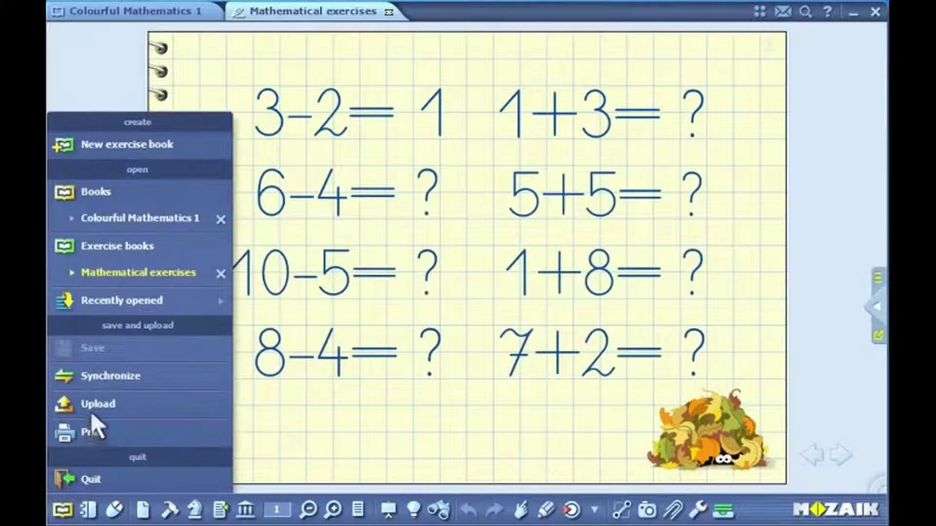
pyautogui.click(92, 410)
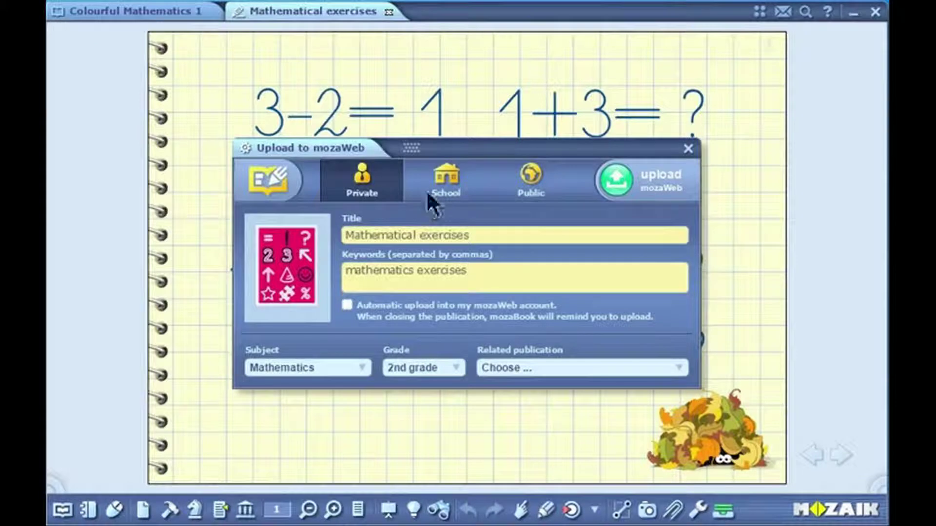
pyautogui.click(448, 194)
pyautogui.click(521, 189)
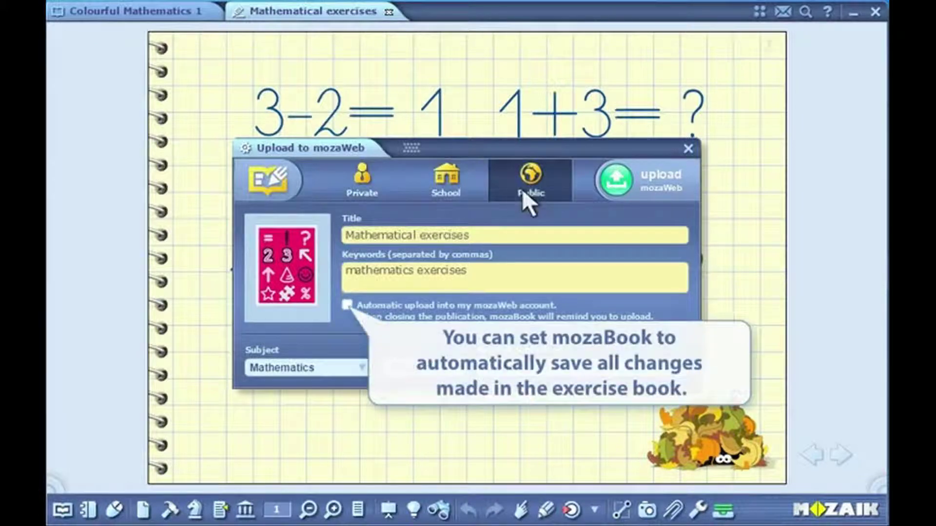
pyautogui.click(383, 200)
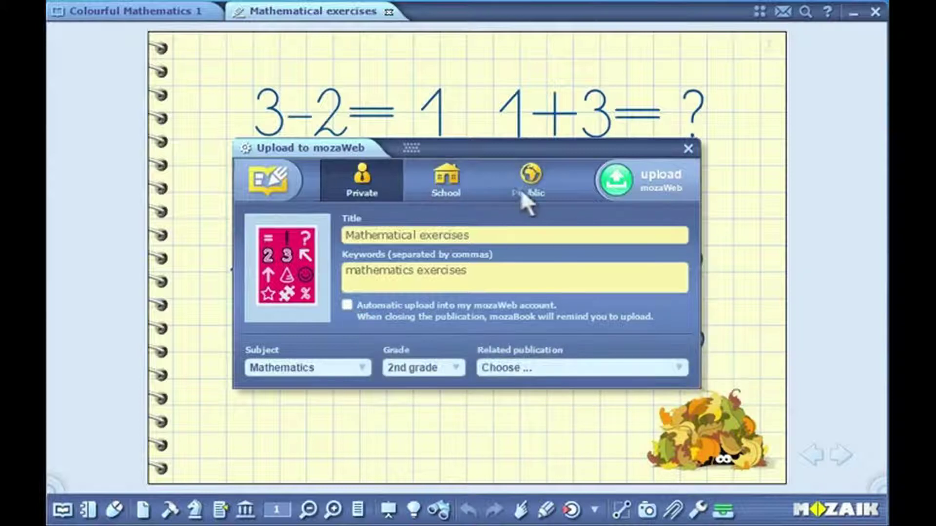
pyautogui.click(621, 189)
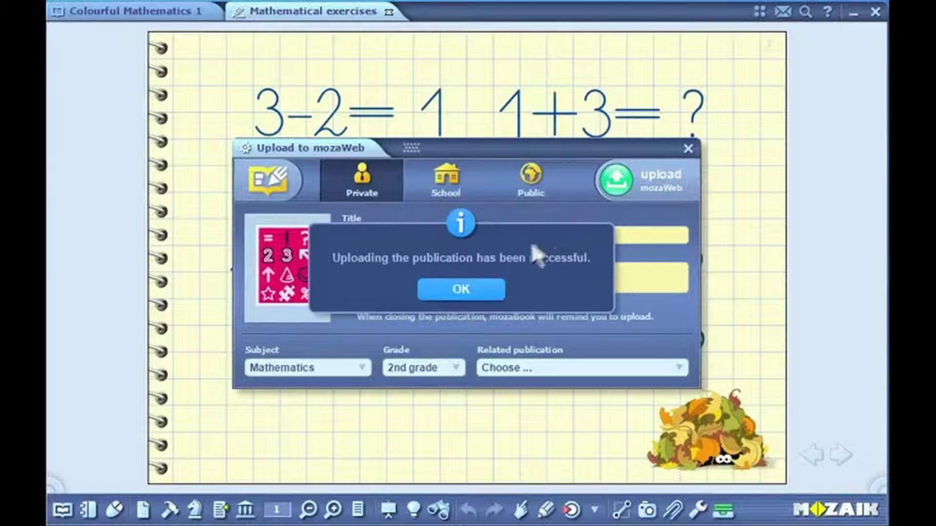
pyautogui.click(471, 282)
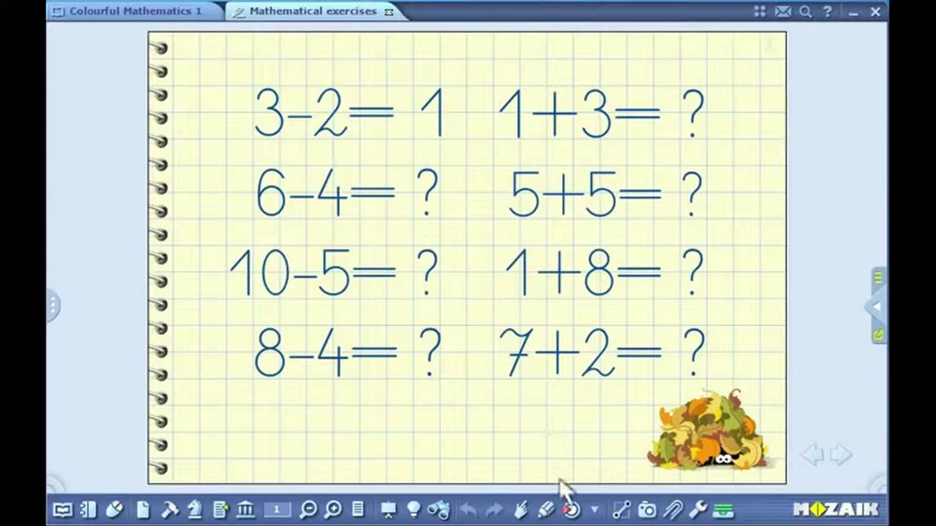
# Open Science for Teenagers from the media list and bring up the tools collection.
pyautogui.click(572, 510)
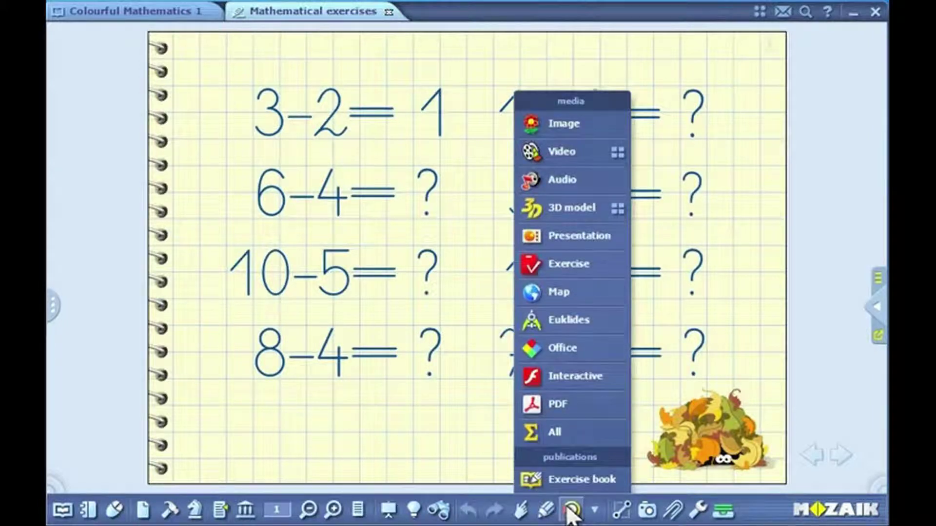
pyautogui.click(570, 483)
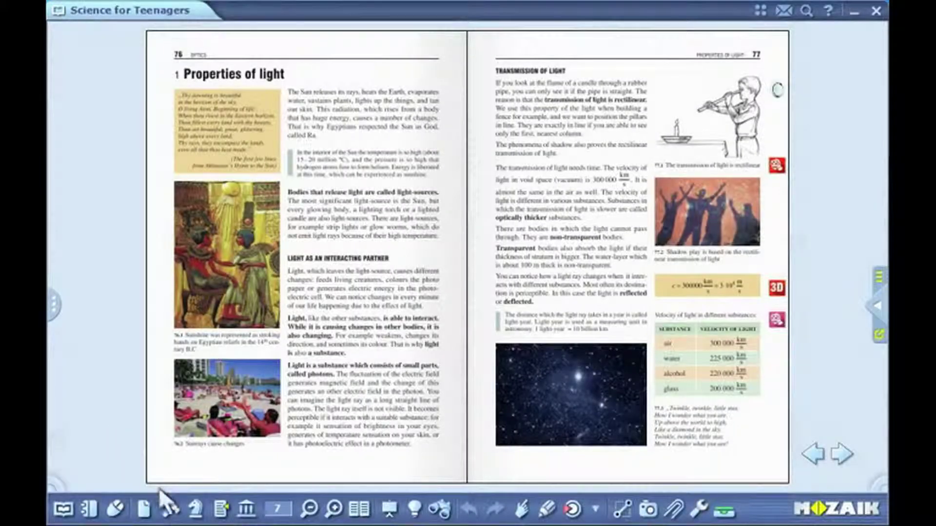
pyautogui.click(170, 509)
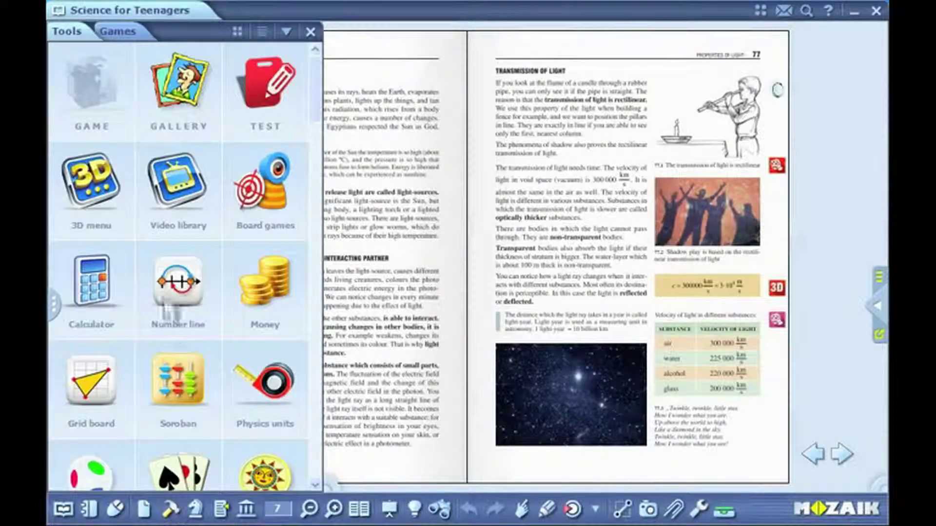
# Launch the Optical kit and arrange a light source, concave lens and concave mirror in line.
pyautogui.click(130, 30)
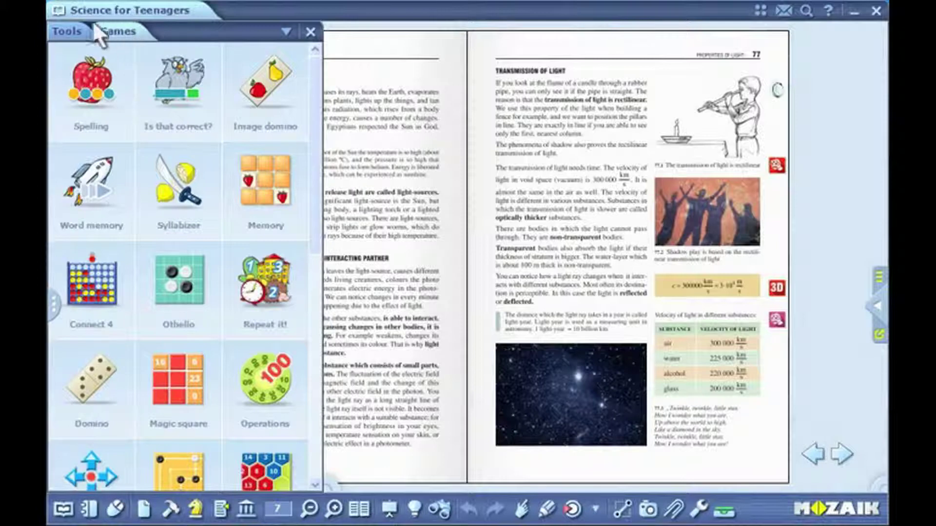
pyautogui.click(71, 24)
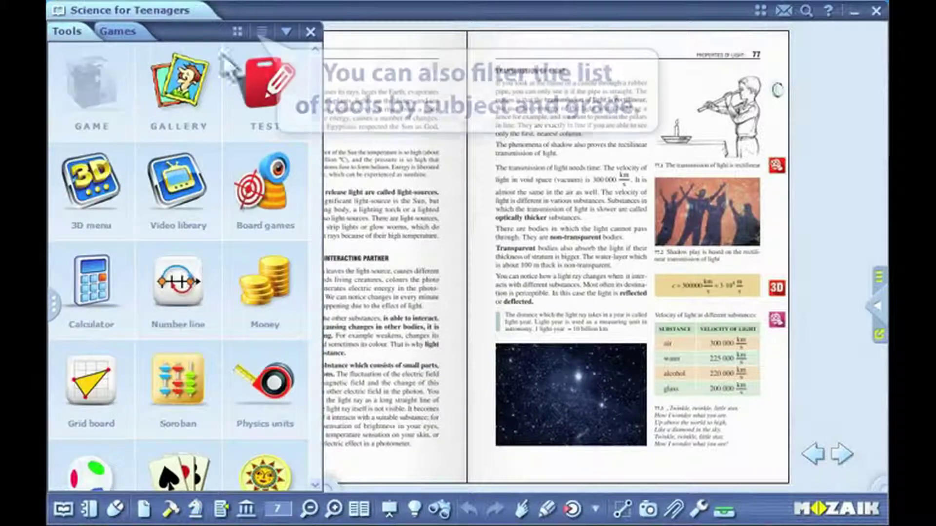
pyautogui.moveTo(312, 132); pyautogui.dragTo(311, 291)
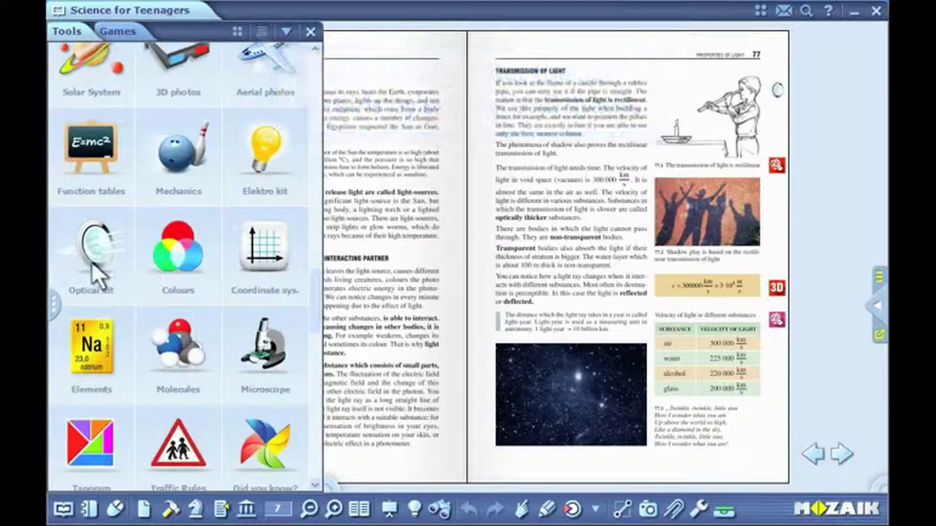
pyautogui.click(92, 246)
pyautogui.click(268, 483)
pyautogui.click(248, 242)
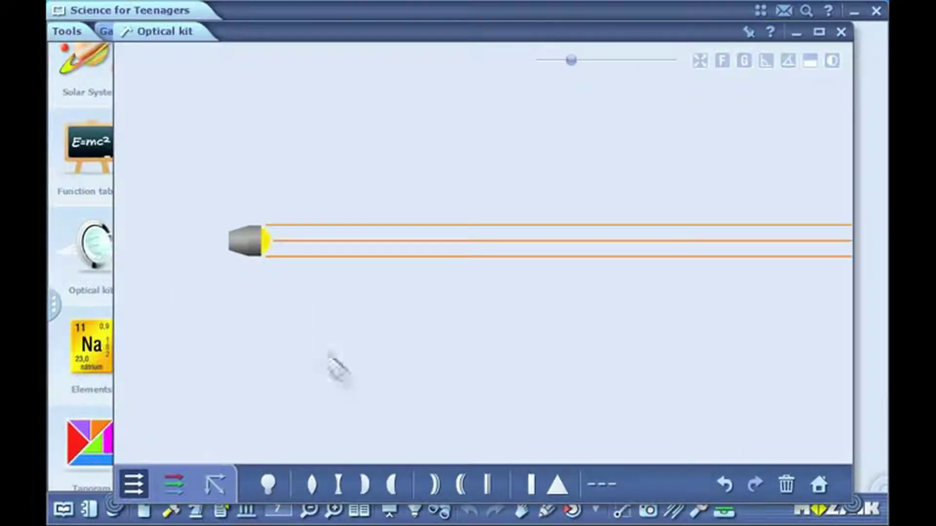
pyautogui.click(434, 484)
pyautogui.click(501, 248)
pyautogui.moveTo(502, 256); pyautogui.dragTo(597, 261)
pyautogui.click(392, 484)
pyautogui.click(449, 234)
pyautogui.moveTo(353, 251); pyautogui.dragTo(247, 255)
pyautogui.moveTo(449, 266); pyautogui.dragTo(405, 275)
pyautogui.moveTo(602, 261); pyautogui.dragTo(653, 273)
# Insert the kit as a small icon beside the velocity-of-light table.
pyautogui.click(748, 32)
pyautogui.click(735, 157)
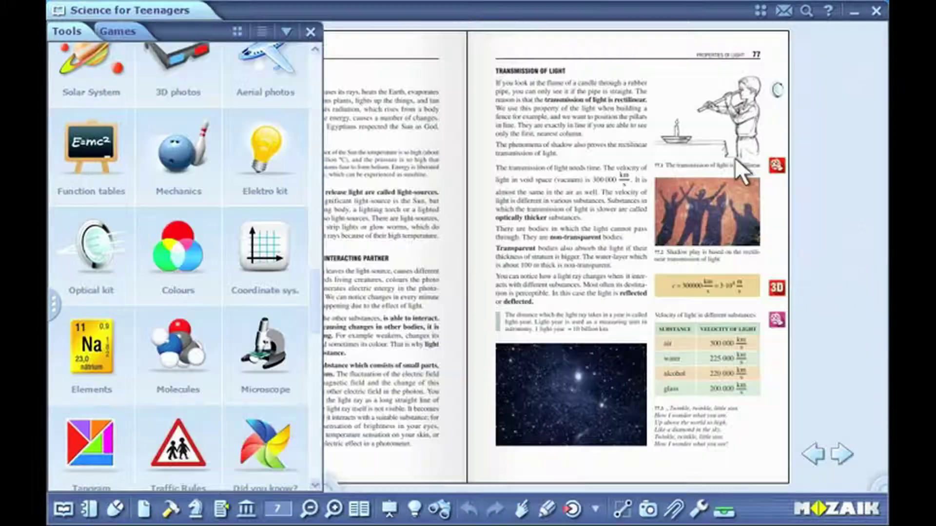
pyautogui.moveTo(479, 264)
pyautogui.mouseDown()
pyautogui.moveTo(529, 302)
pyautogui.moveTo(772, 375)
pyautogui.mouseUp()
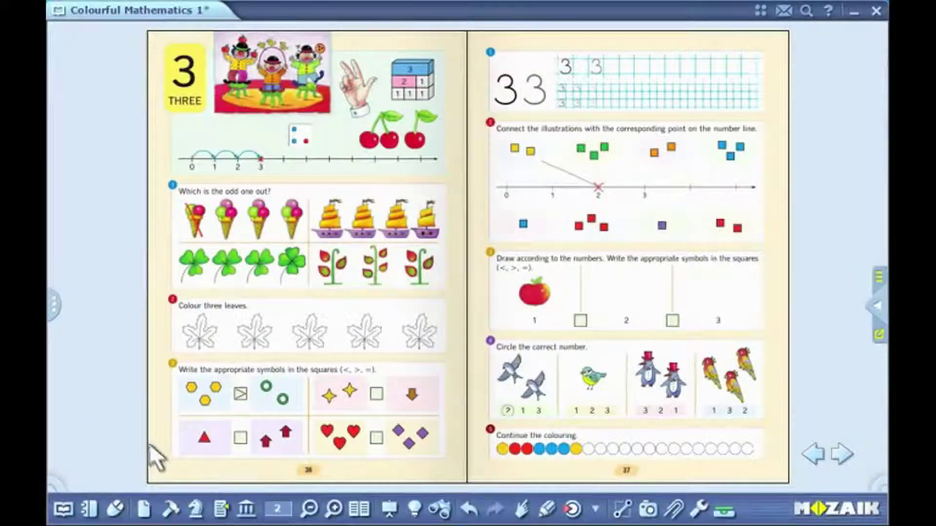
# Launch the Memory game with the images set and find a matching pair.
pyautogui.click(196, 508)
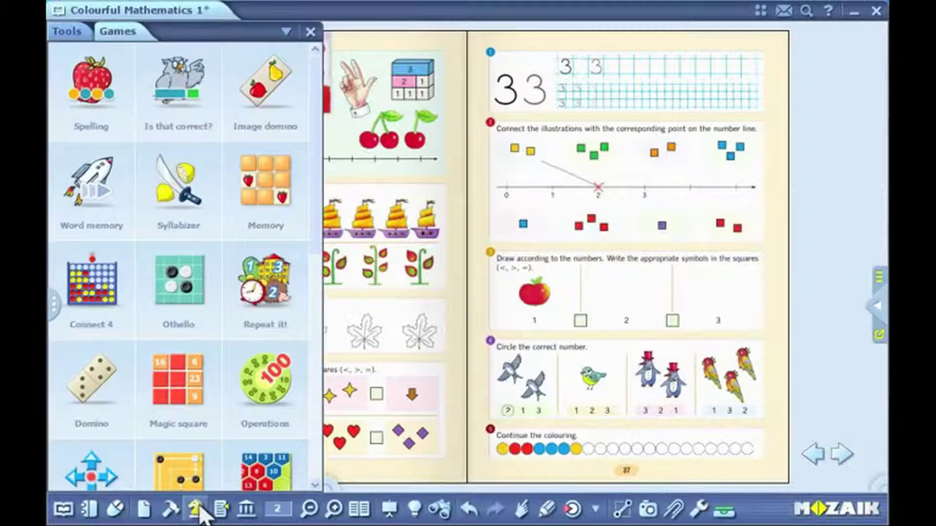
pyautogui.click(262, 203)
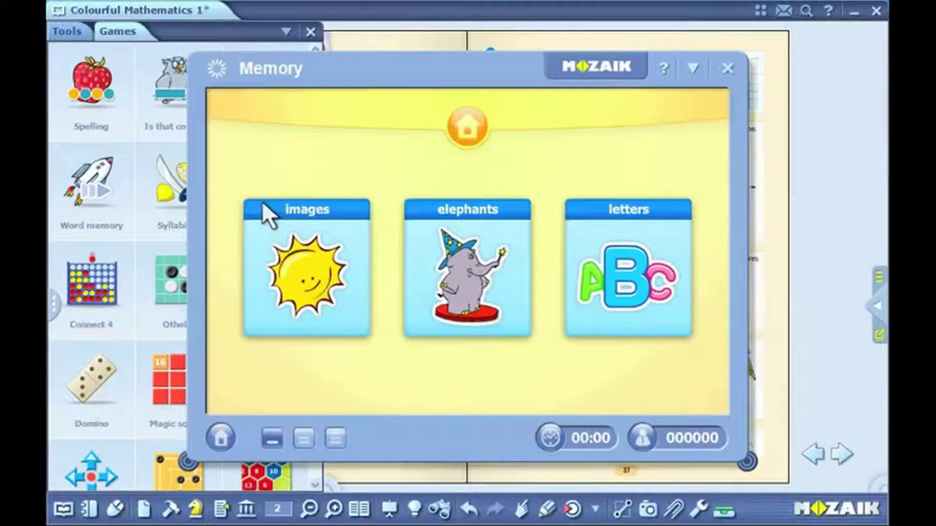
pyautogui.click(656, 74)
pyautogui.click(829, 69)
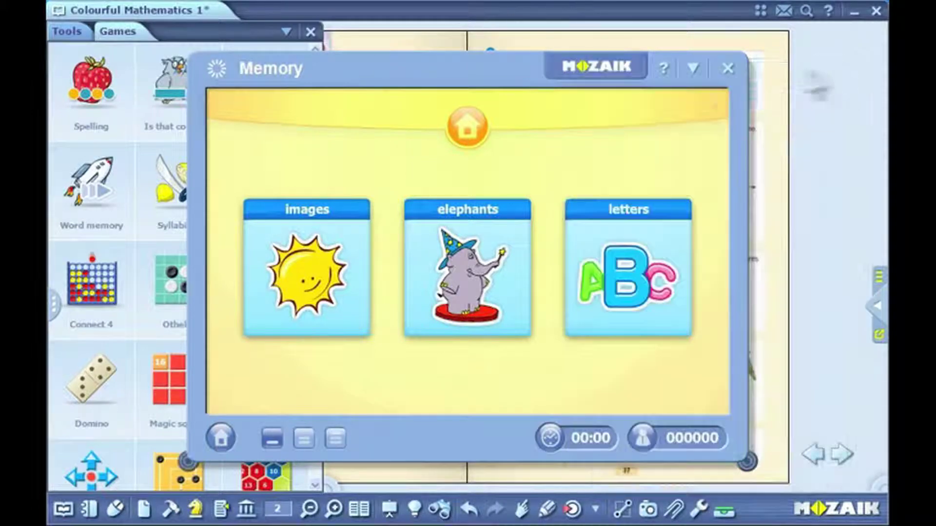
pyautogui.click(294, 230)
pyautogui.click(295, 230)
pyautogui.click(606, 249)
pyautogui.click(624, 156)
pyautogui.click(529, 167)
pyautogui.click(353, 357)
pyautogui.click(606, 253)
pyautogui.click(303, 278)
pyautogui.click(302, 336)
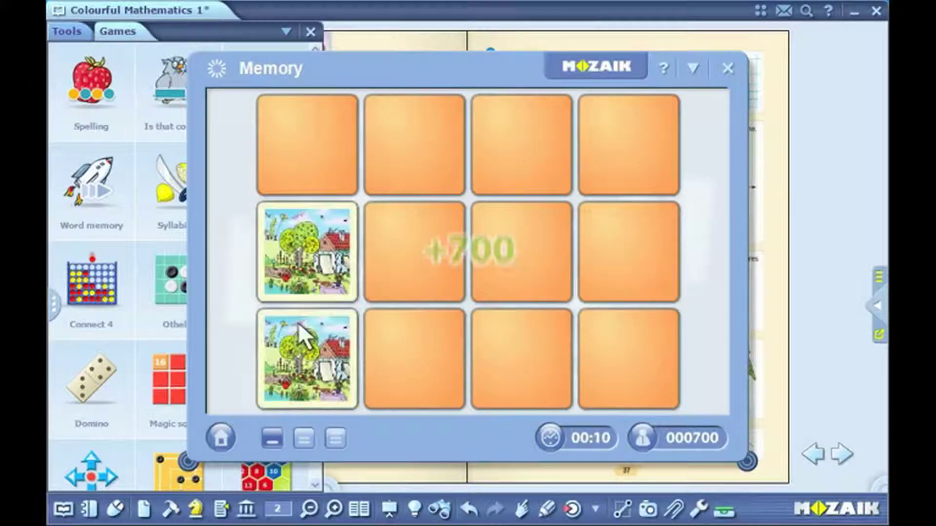
# Insert the Memory game as an interactive object, shift it up-right, and play it on the page.
pyautogui.click(693, 68)
pyautogui.moveTo(687, 125)
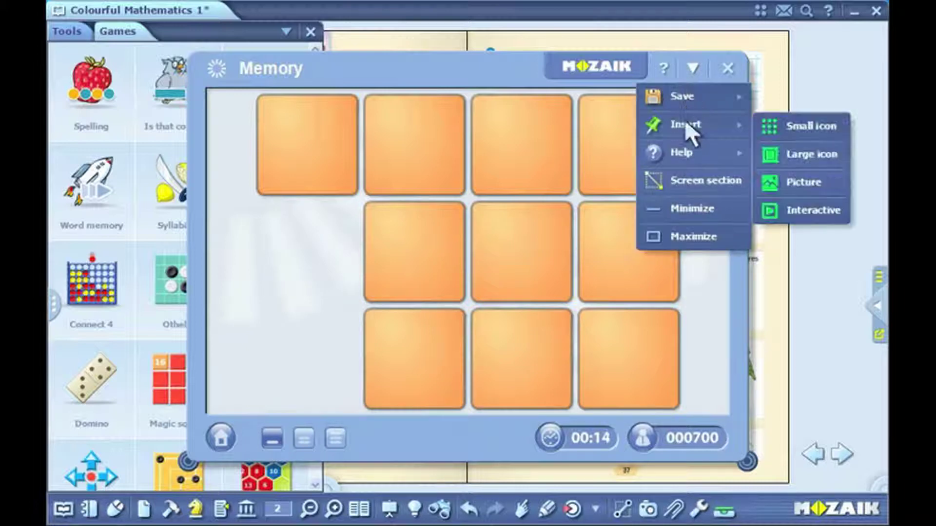
pyautogui.click(768, 211)
pyautogui.click(311, 32)
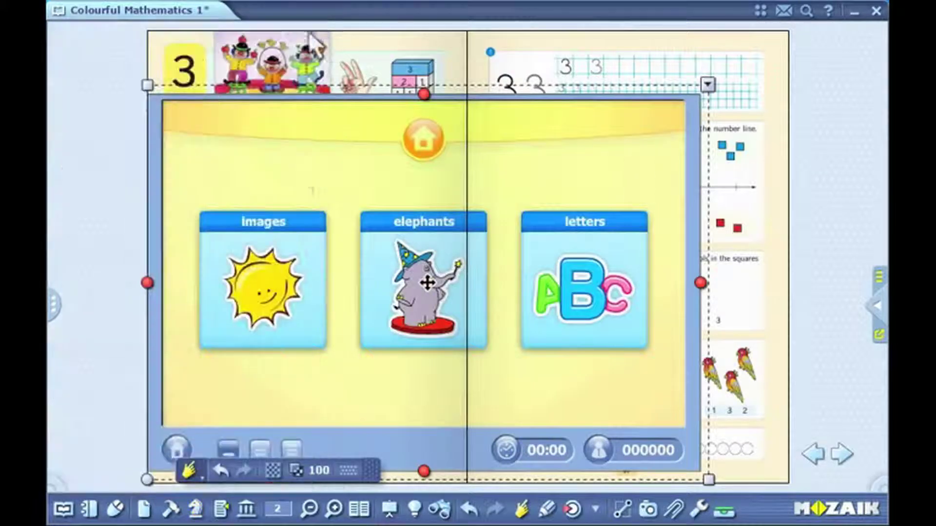
pyautogui.moveTo(294, 226); pyautogui.dragTo(372, 194)
pyautogui.click(201, 478)
pyautogui.click(225, 442)
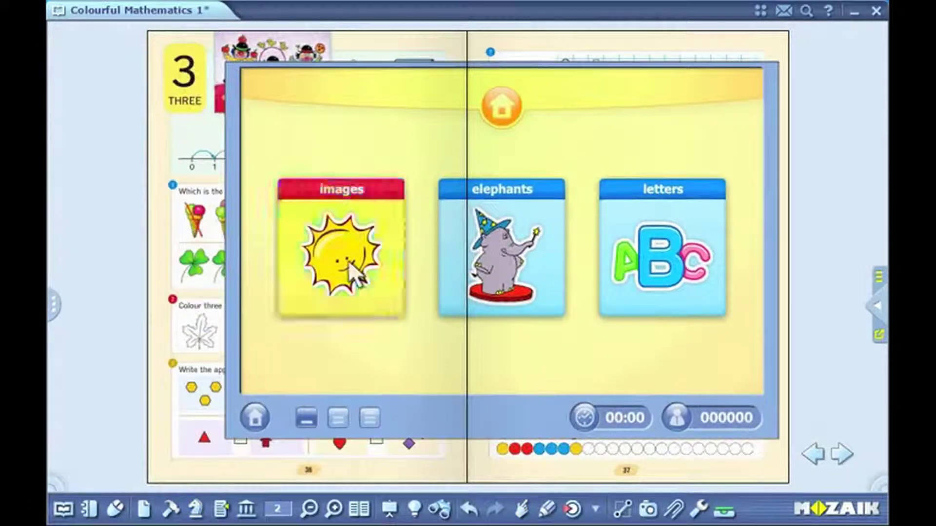
pyautogui.click(348, 260)
pyautogui.click(348, 259)
pyautogui.click(419, 319)
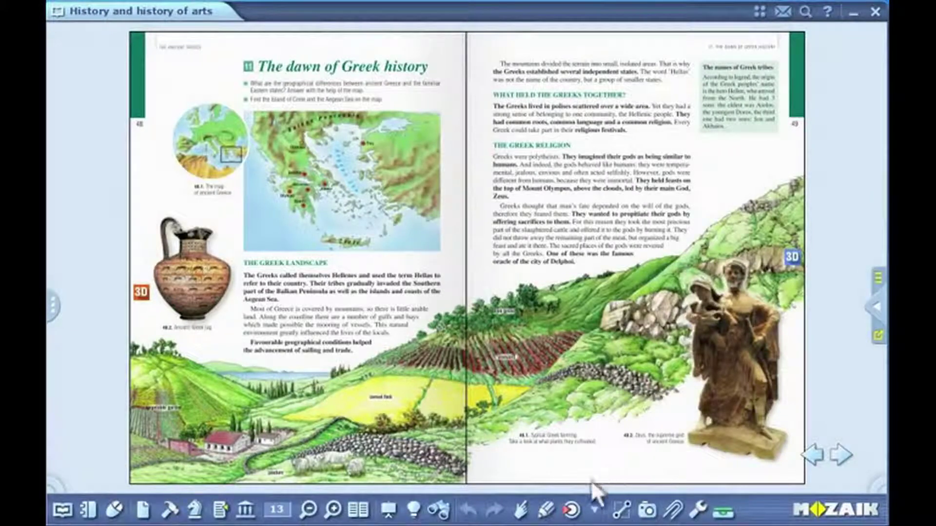
# Open the 3D model media library filtered to History.
pyautogui.click(572, 511)
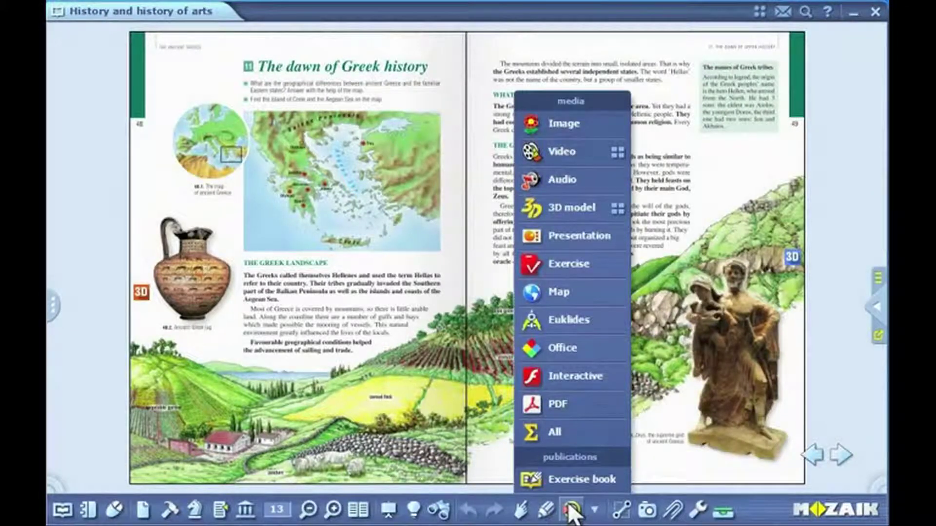
pyautogui.click(572, 212)
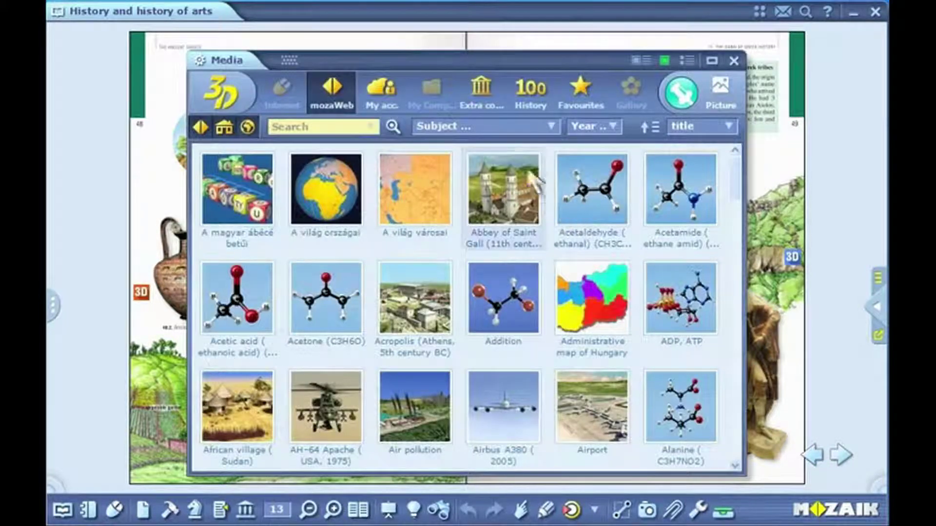
pyautogui.click(504, 128)
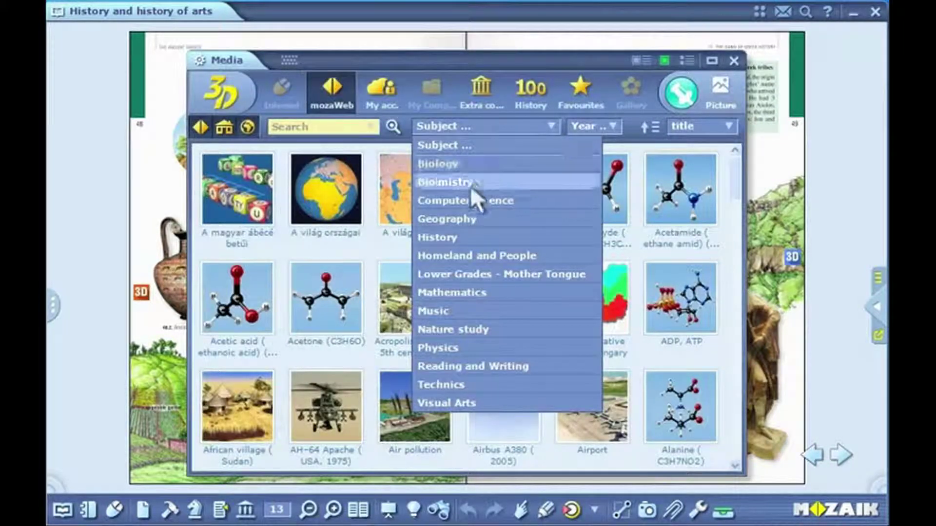
pyautogui.click(452, 235)
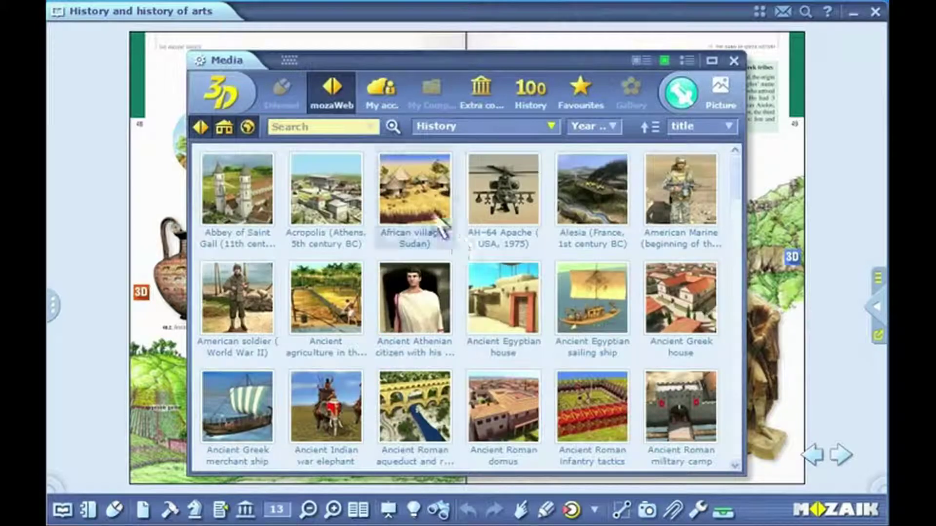
# Search for 'acropolis' and open the Acropolis (Athens, 5th century BC) model.
pyautogui.click(343, 124)
pyautogui.write('acropolis')
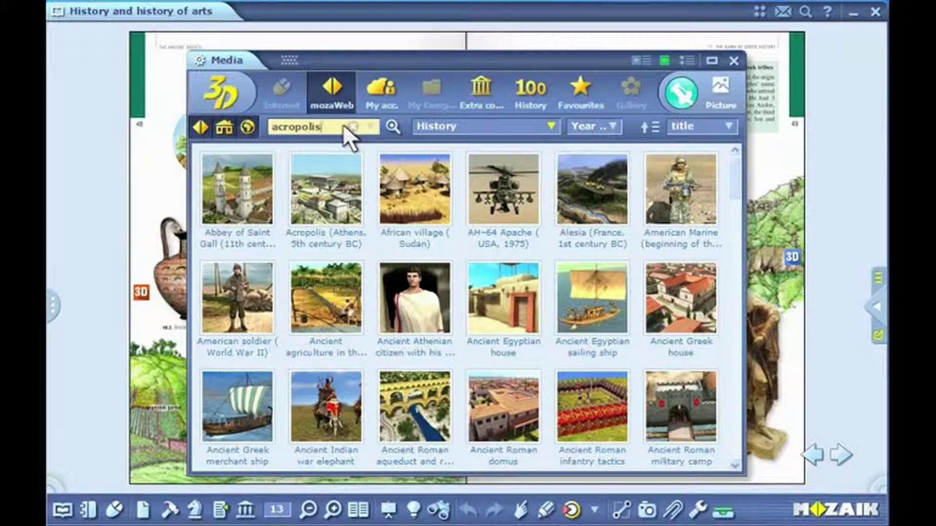
pyautogui.click(388, 130)
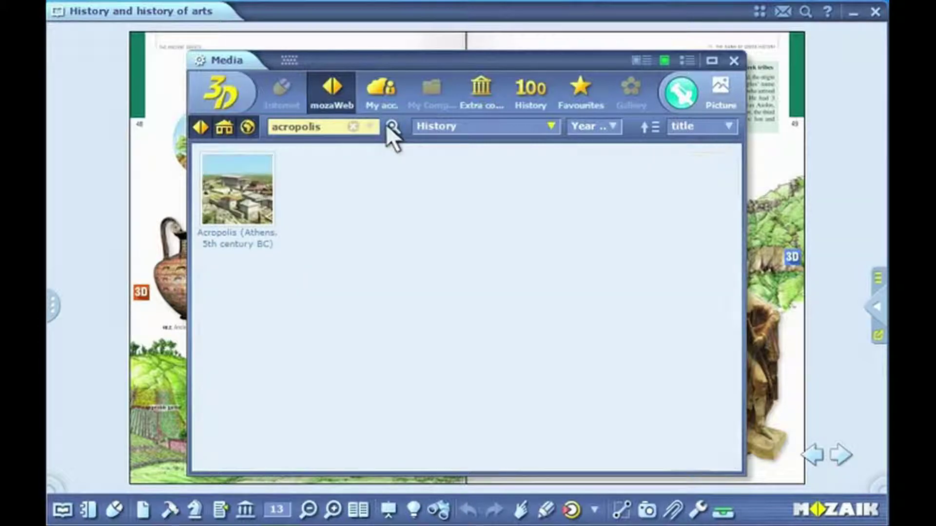
pyautogui.click(256, 173)
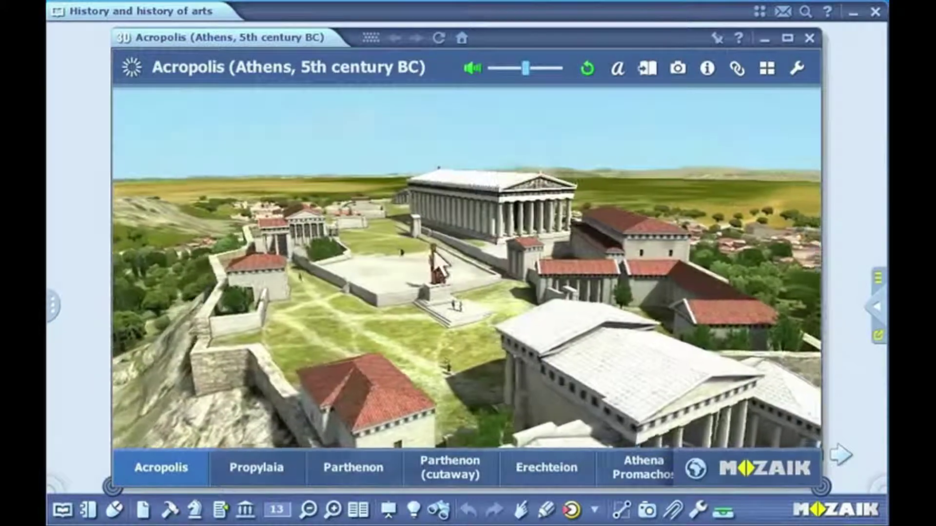
# View the Propylaia, the Parthenon and its cutaway, then play the Acropolis animation.
pyautogui.click(274, 465)
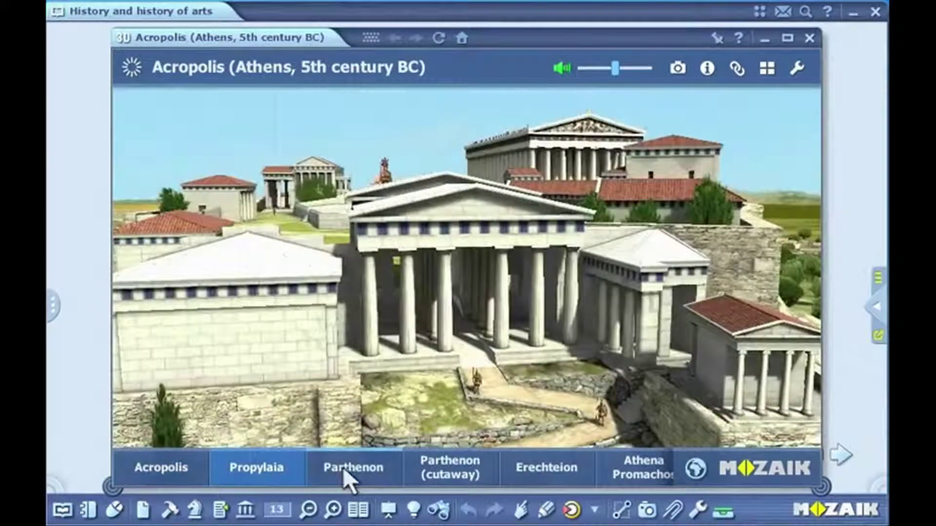
pyautogui.click(343, 467)
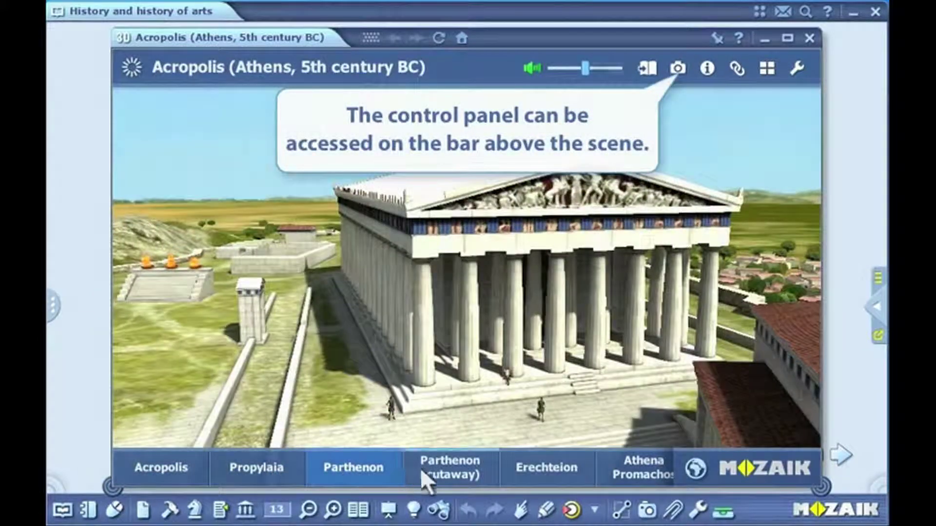
pyautogui.click(422, 474)
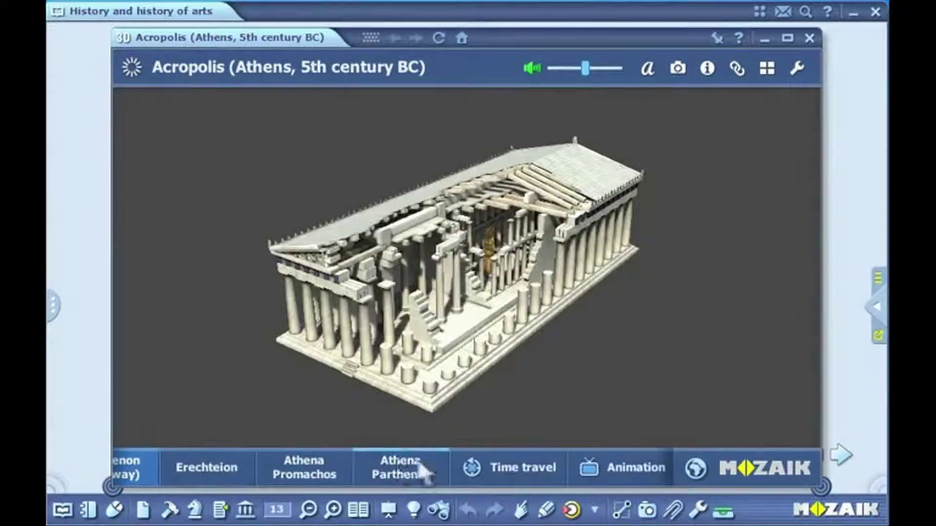
pyautogui.click(587, 464)
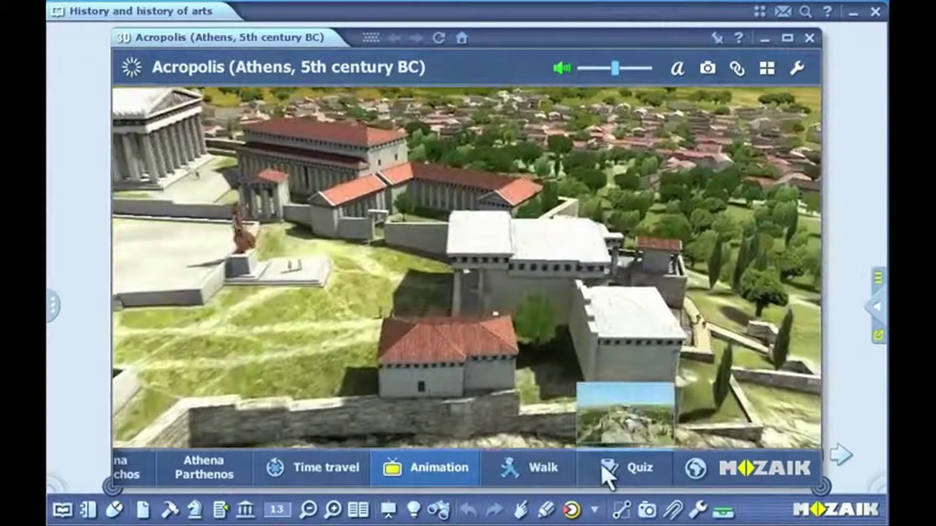
# Start the quiz, answer 'polis' to the city-state question, and close the model.
pyautogui.click(601, 464)
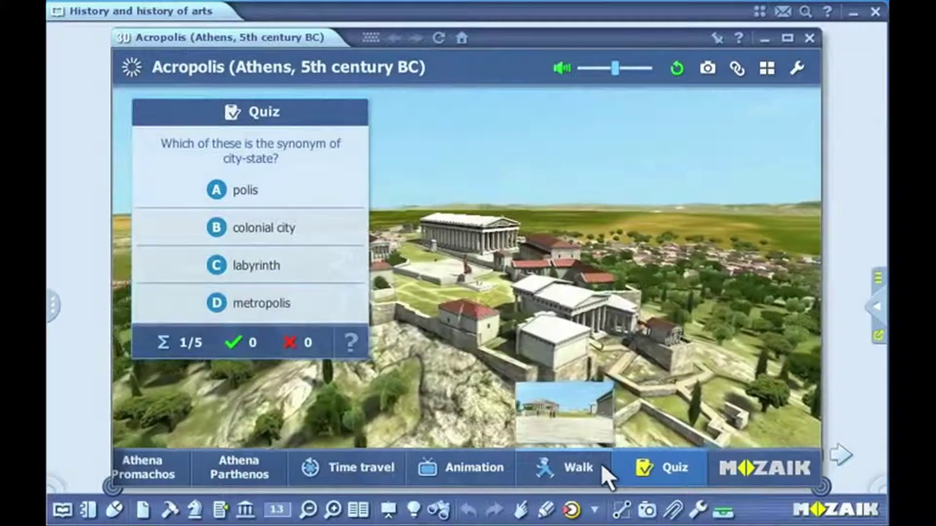
pyautogui.click(215, 191)
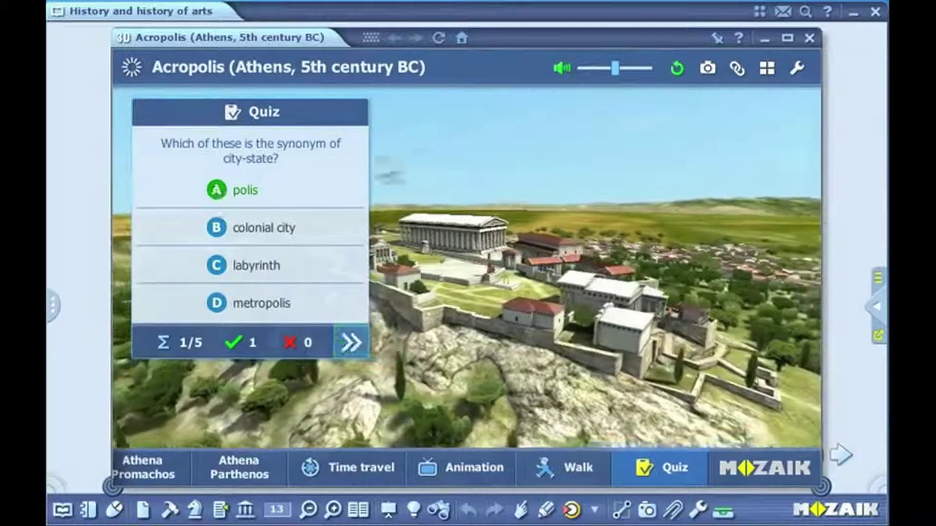
pyautogui.click(813, 39)
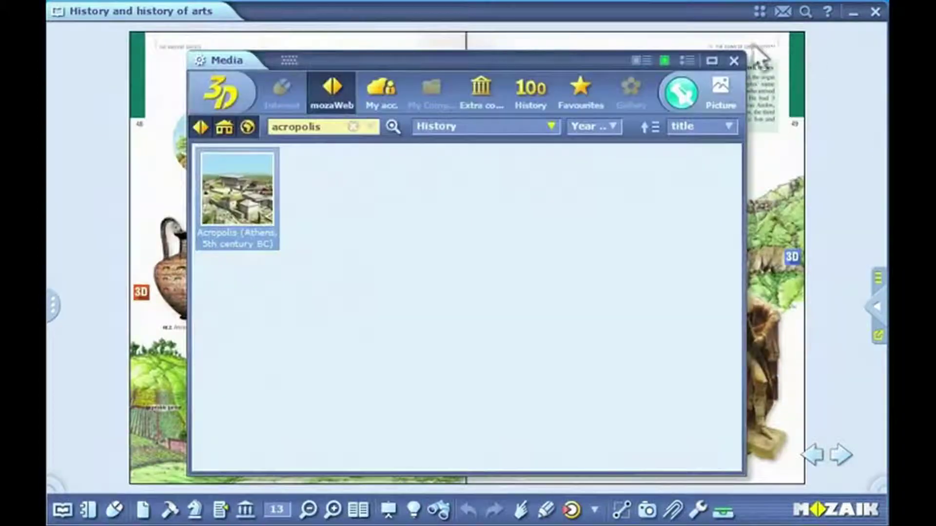
# Close Media and load the Globe Theatre (London, 17th century) scene from the 3D menu's Modern history collection.
pyautogui.click(733, 54)
pyautogui.click(171, 510)
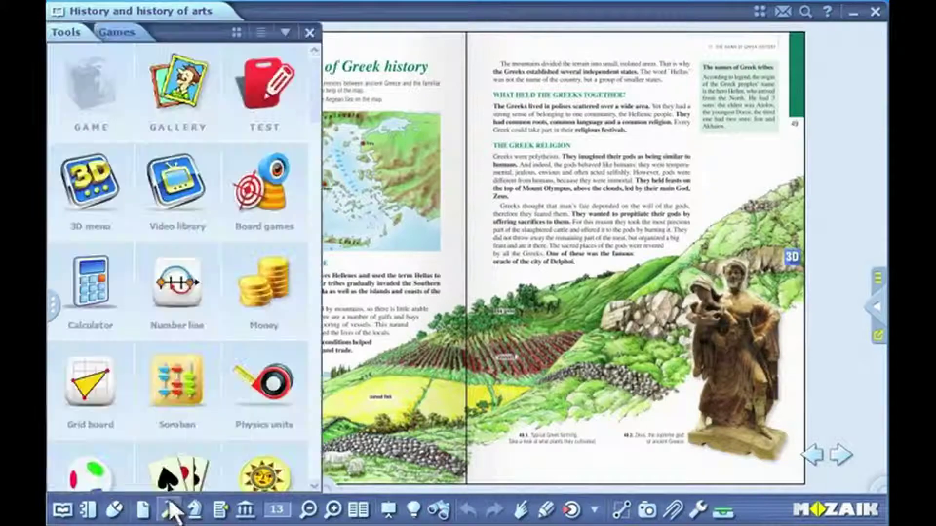
pyautogui.click(97, 186)
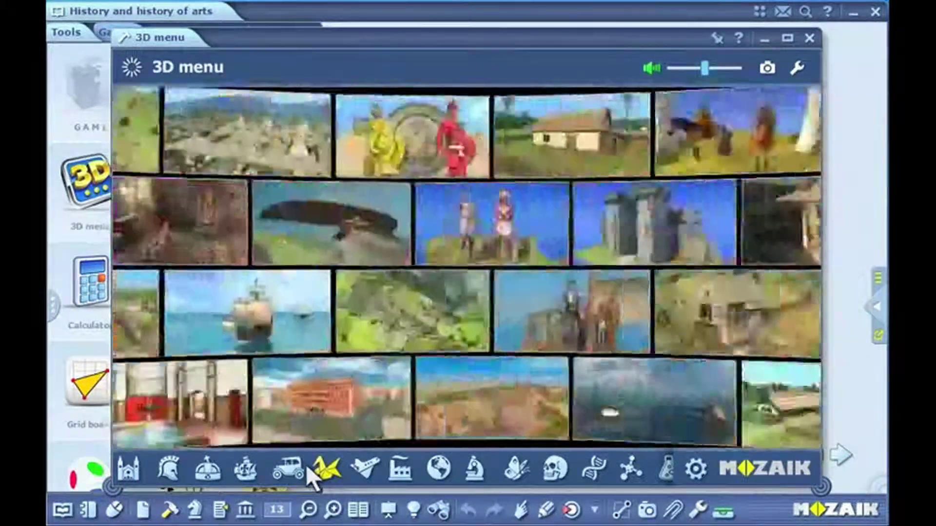
pyautogui.click(305, 464)
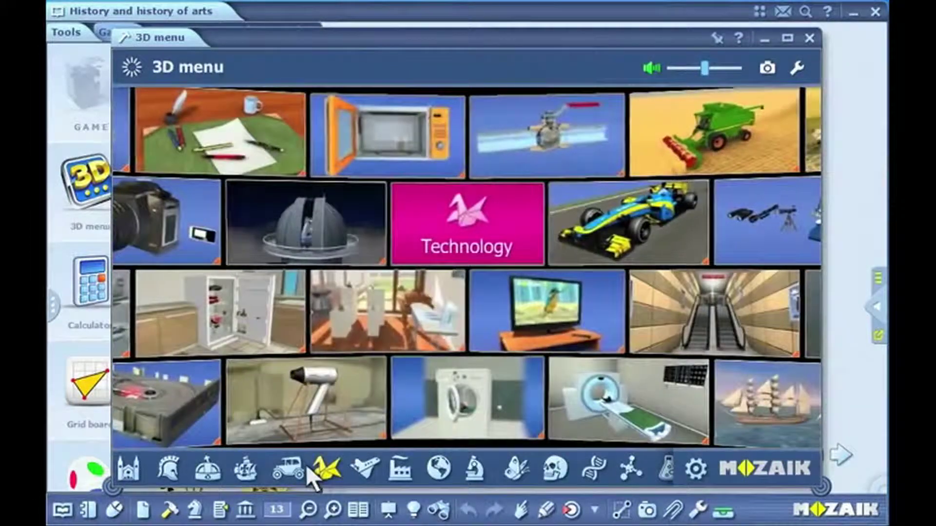
pyautogui.click(256, 464)
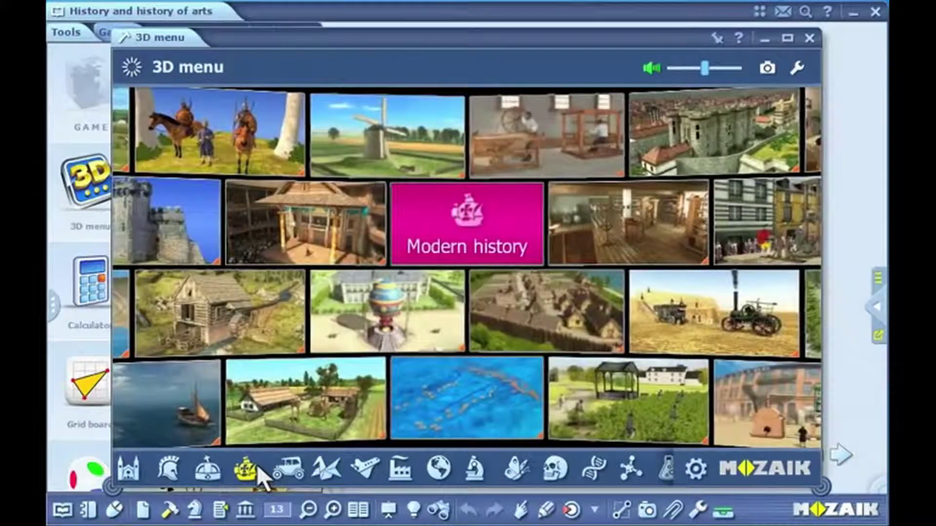
pyautogui.click(317, 245)
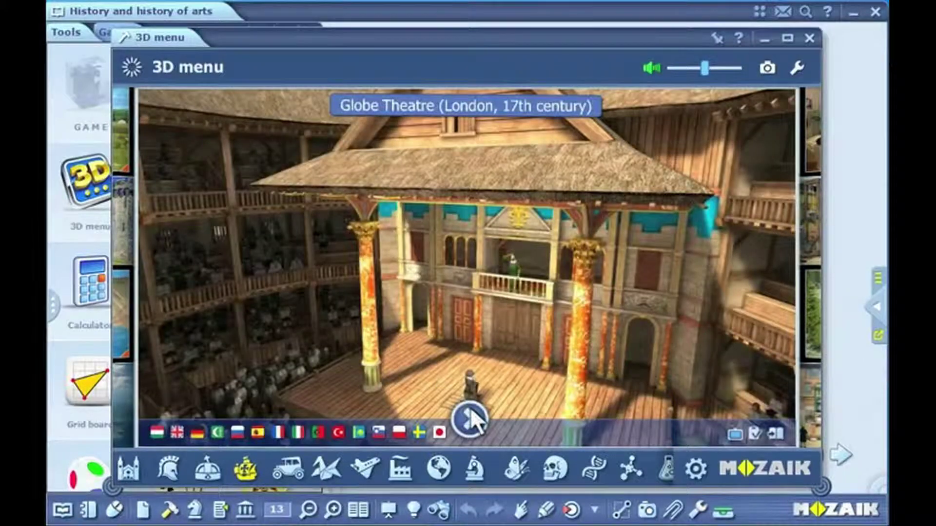
pyautogui.click(470, 408)
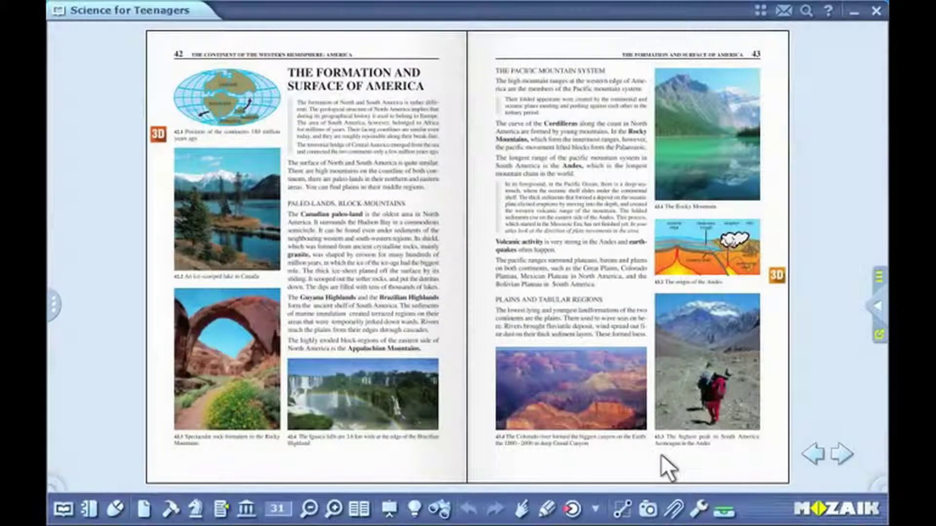
# Open the video library filtered to the Geography subject.
pyautogui.click(573, 509)
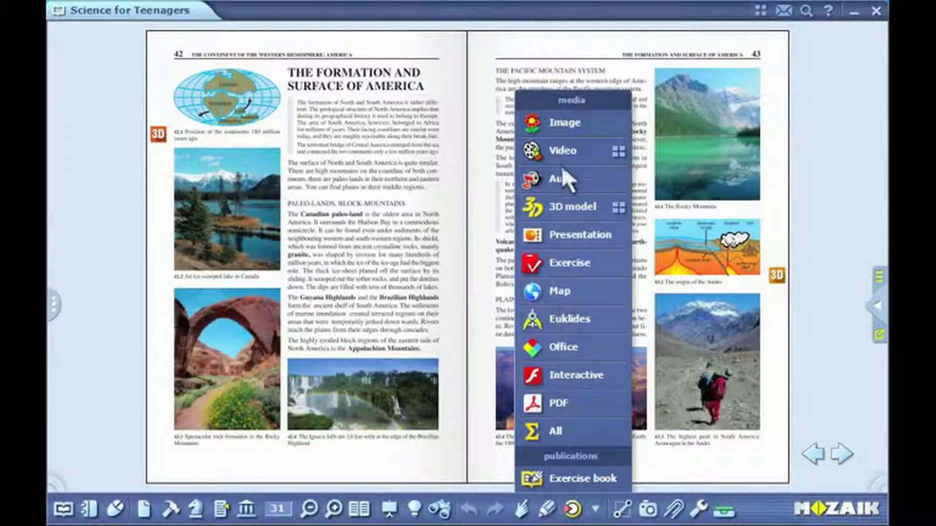
pyautogui.click(562, 155)
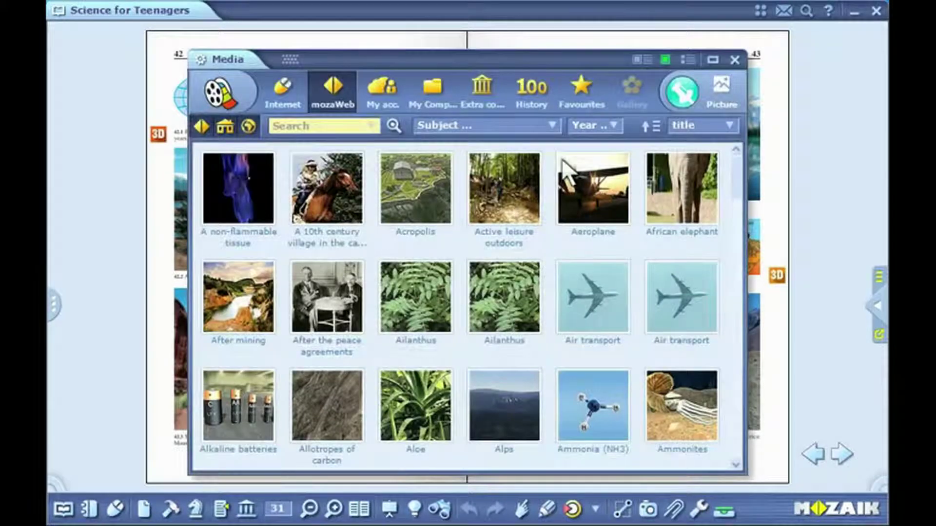
pyautogui.click(524, 128)
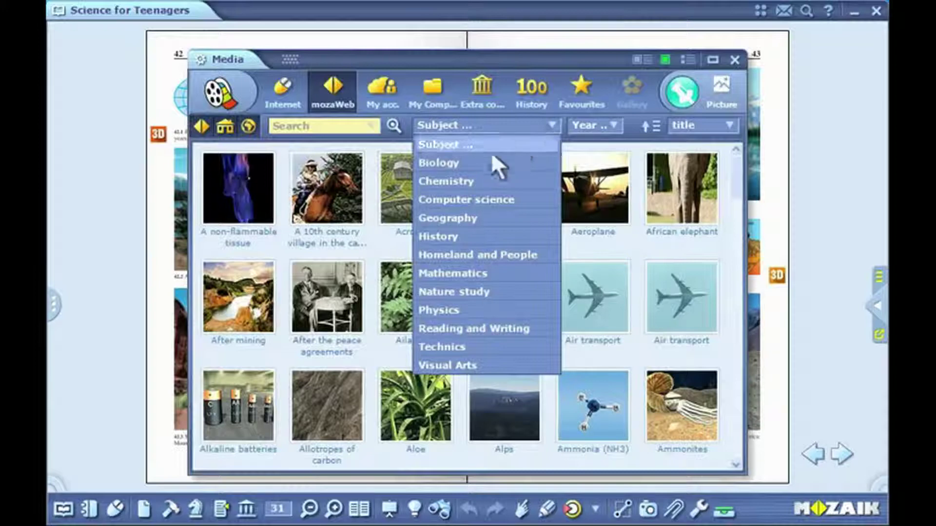
pyautogui.click(446, 218)
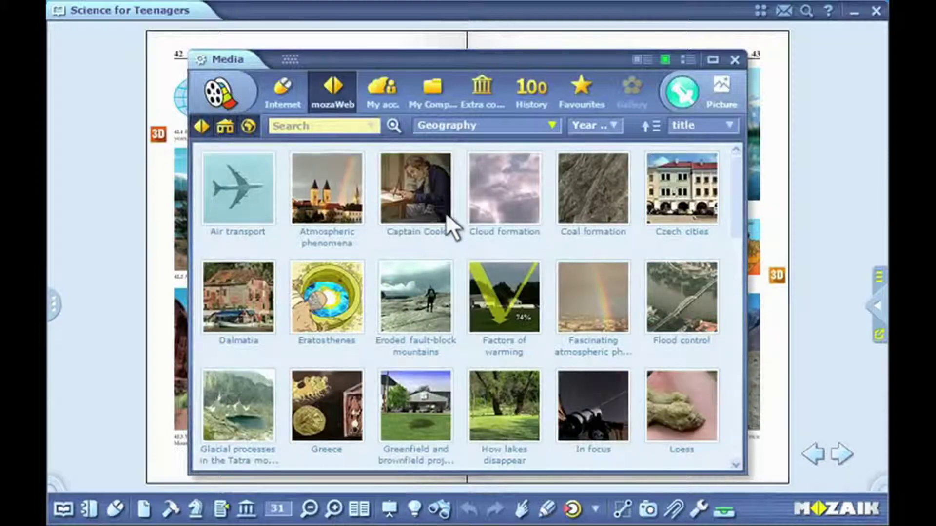
# Search for 'london' and open the 'London, the oldest metropolis' video.
pyautogui.click(330, 124)
pyautogui.write('london')
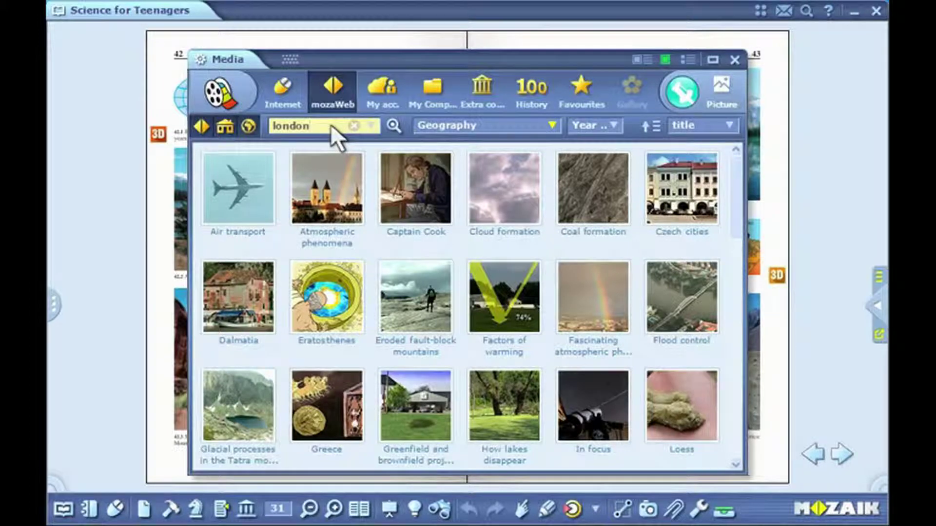
pyautogui.click(392, 127)
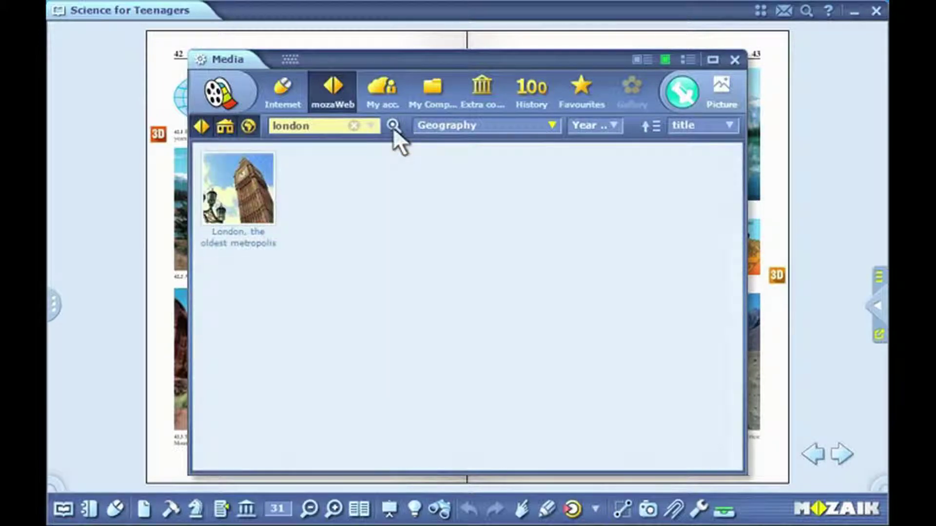
pyautogui.doubleClick(261, 174)
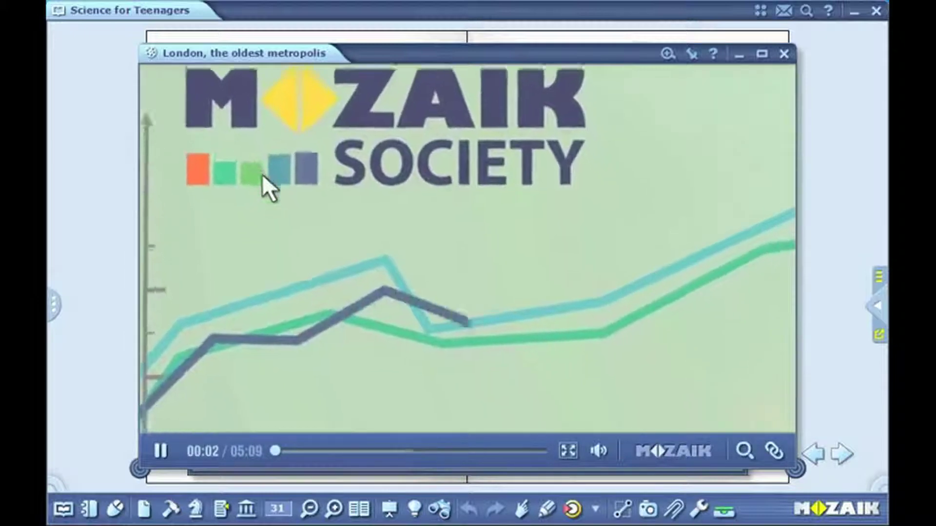
# Pause, resume, skip forward and back through the London video, then pause it.
pyautogui.click(493, 239)
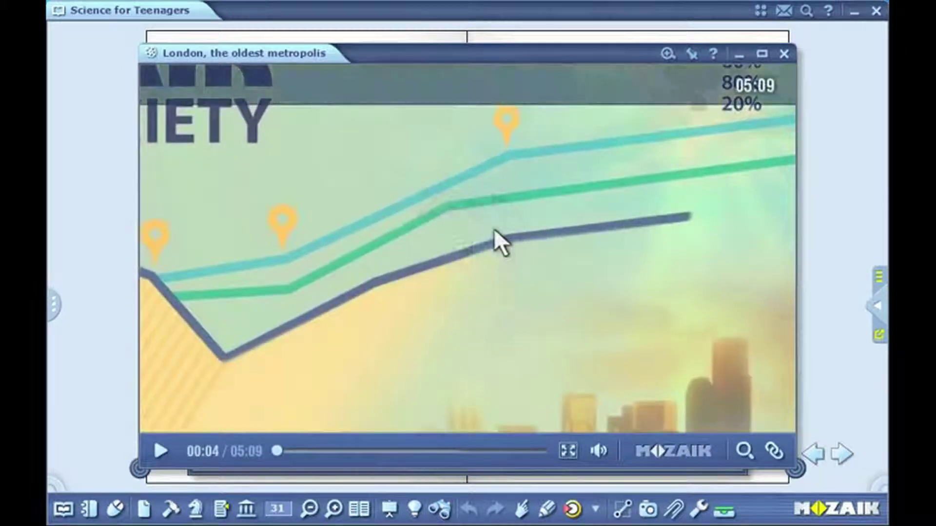
pyautogui.click(494, 229)
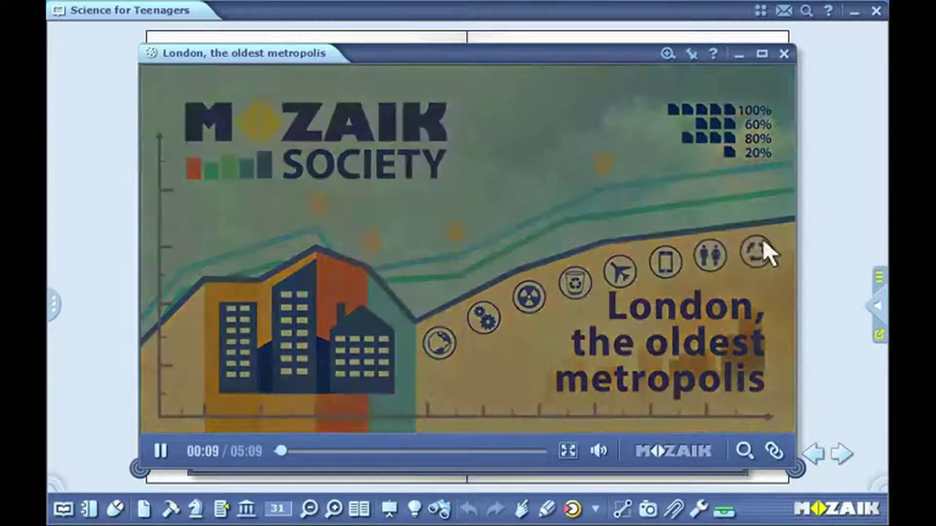
pyautogui.click(764, 243)
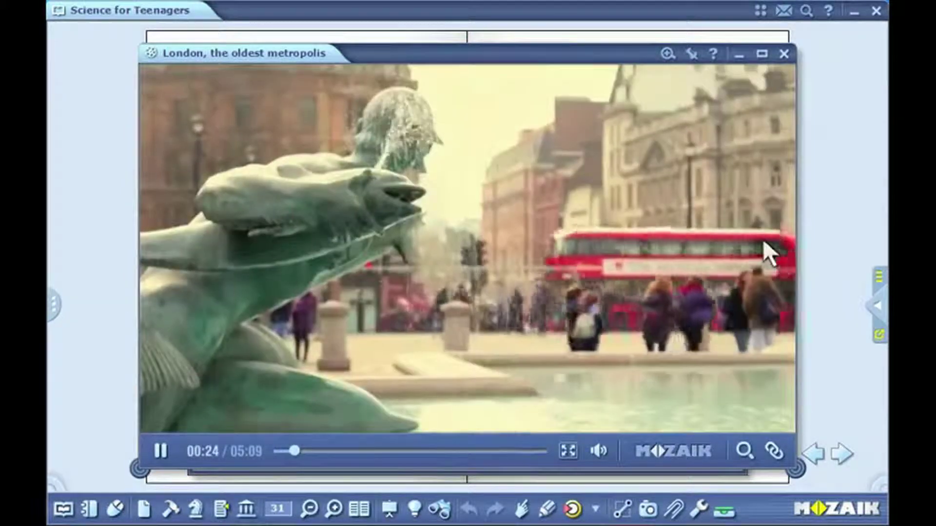
pyautogui.click(763, 243)
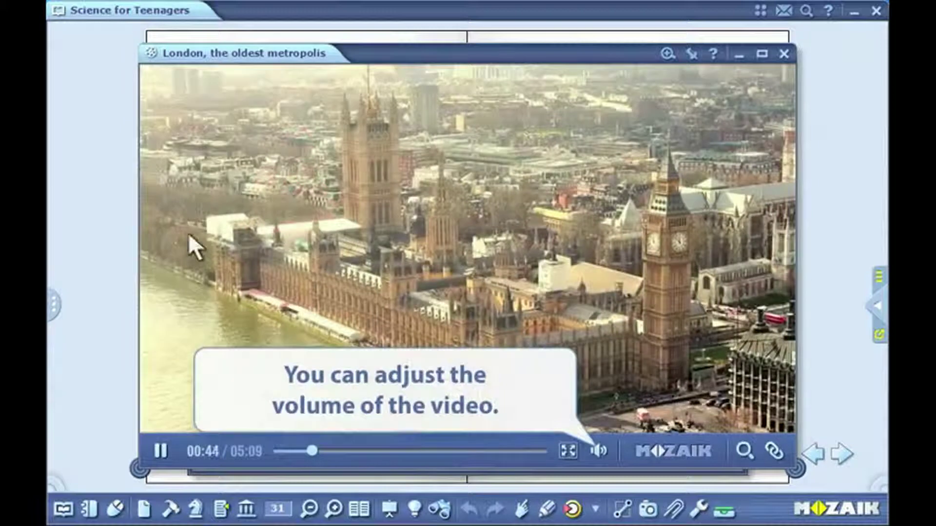
pyautogui.click(189, 235)
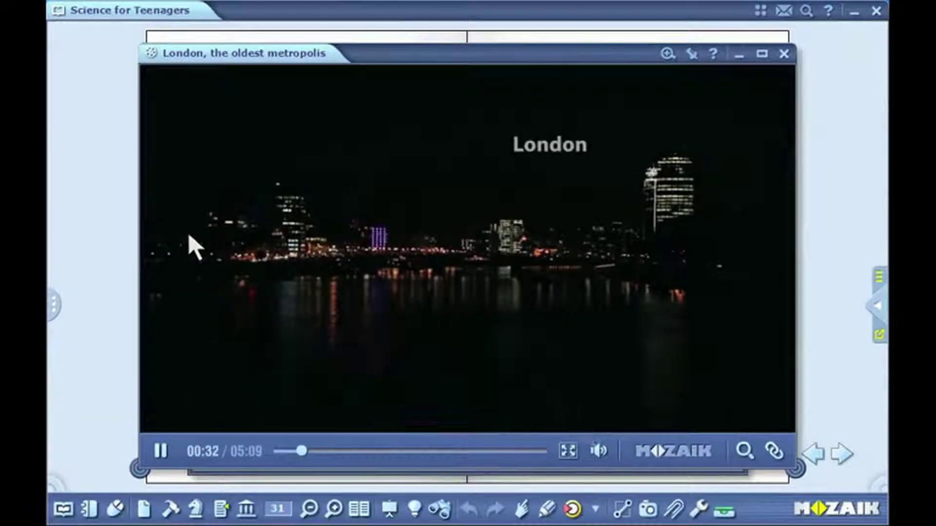
pyautogui.click(189, 235)
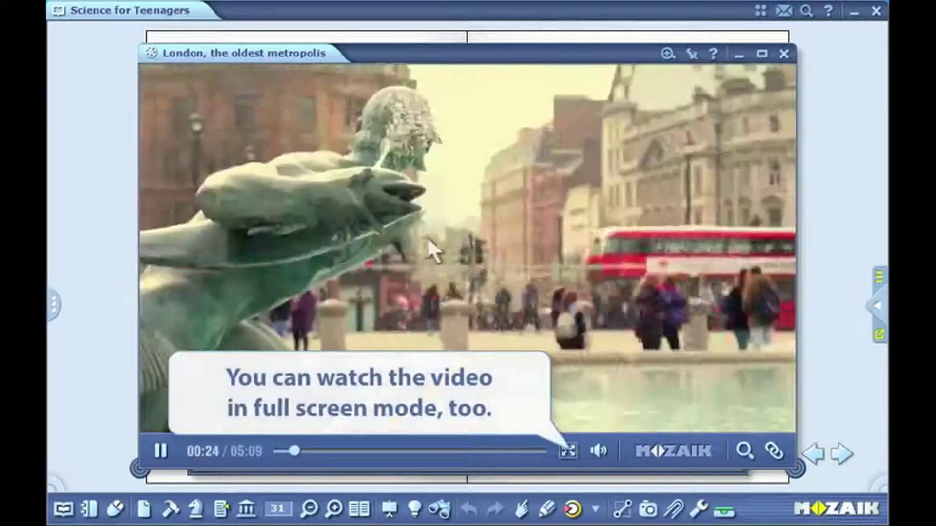
pyautogui.click(470, 238)
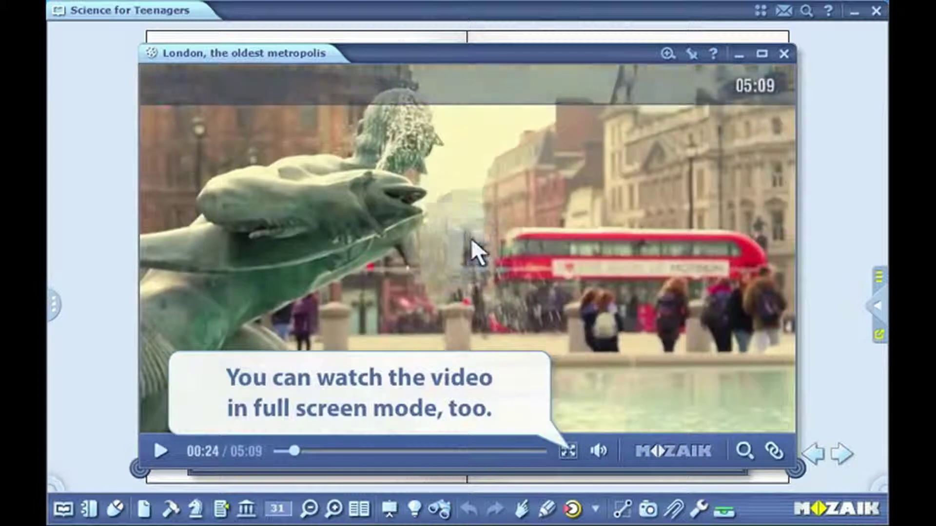
# Search the video's chapters for 'cities', clear the search, and close the video and results.
pyautogui.click(744, 451)
pyautogui.write('cities')
pyautogui.press('Return')
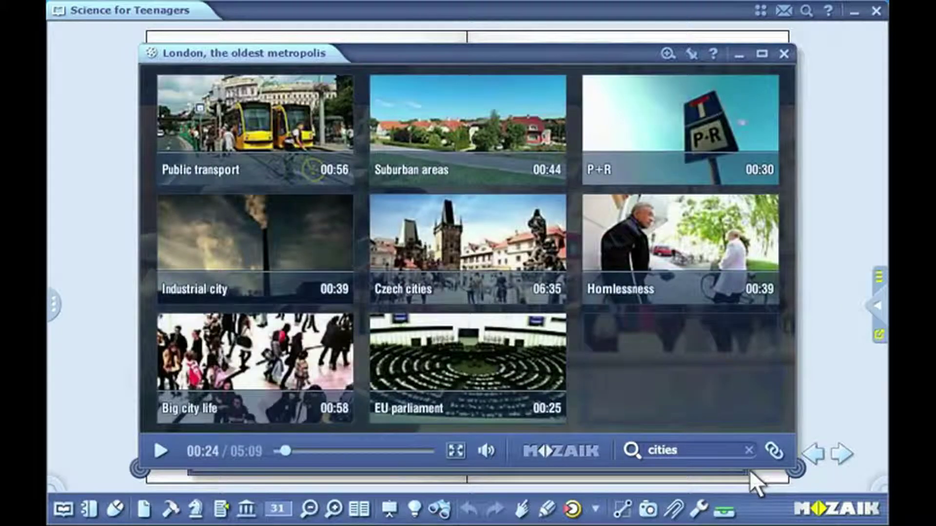
pyautogui.click(749, 450)
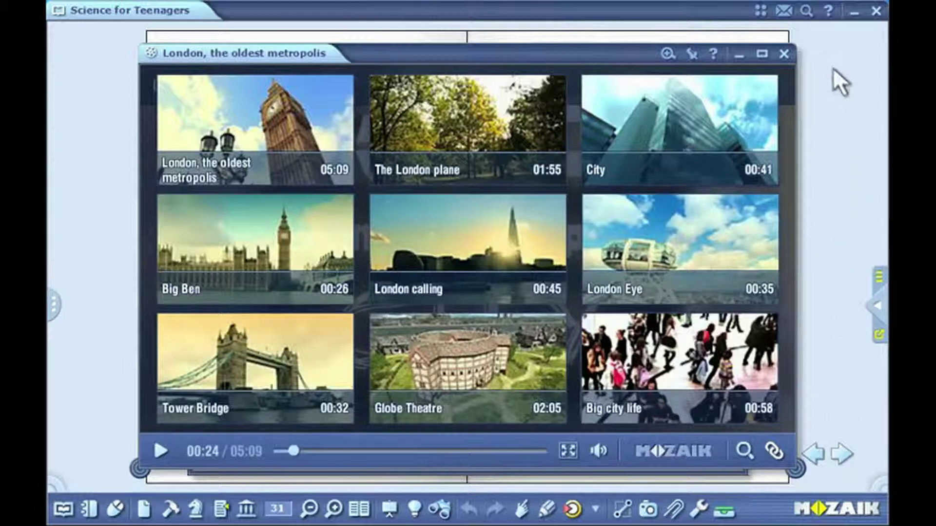
pyautogui.click(784, 55)
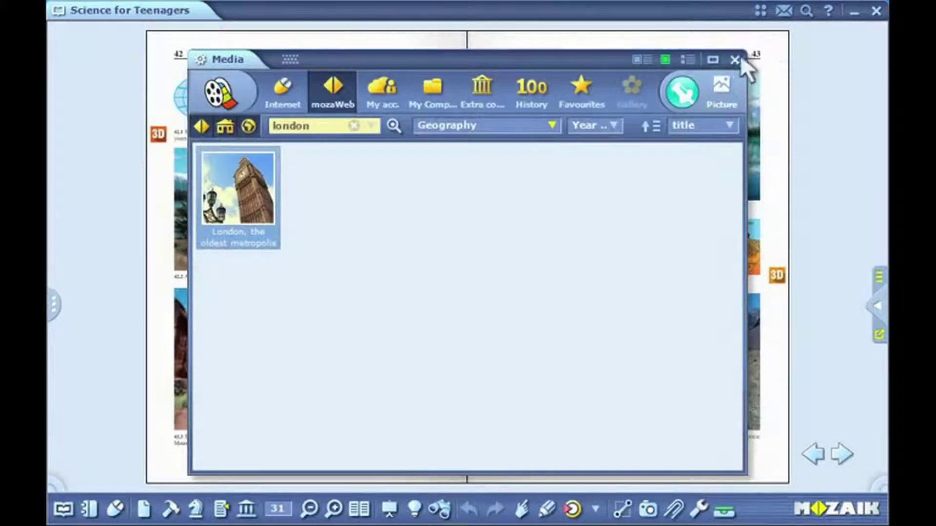
pyautogui.click(736, 55)
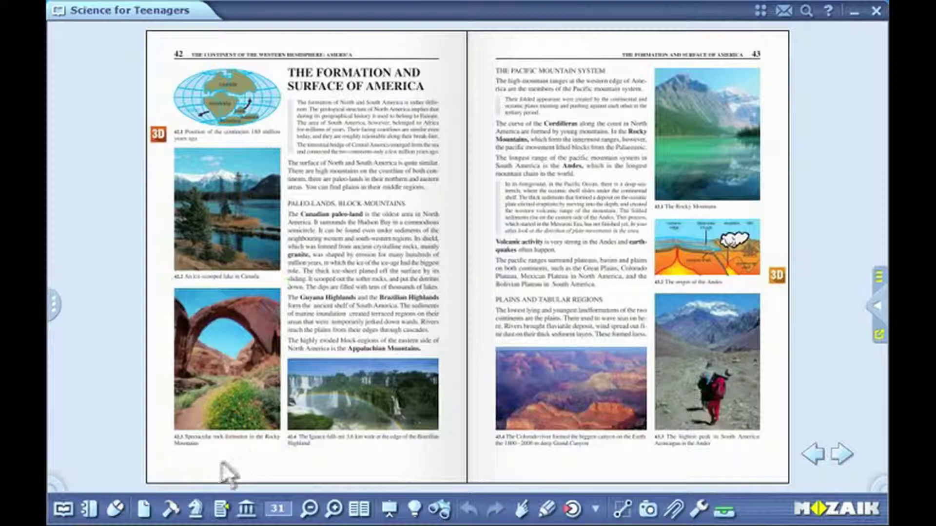
# Open the Video library and browse the Physics, Nature, art and History videos.
pyautogui.click(171, 510)
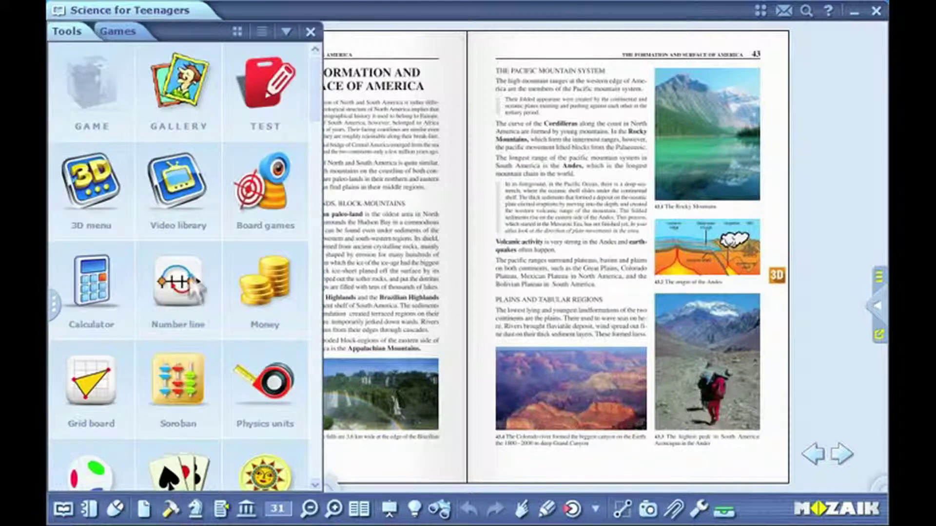
pyautogui.click(198, 201)
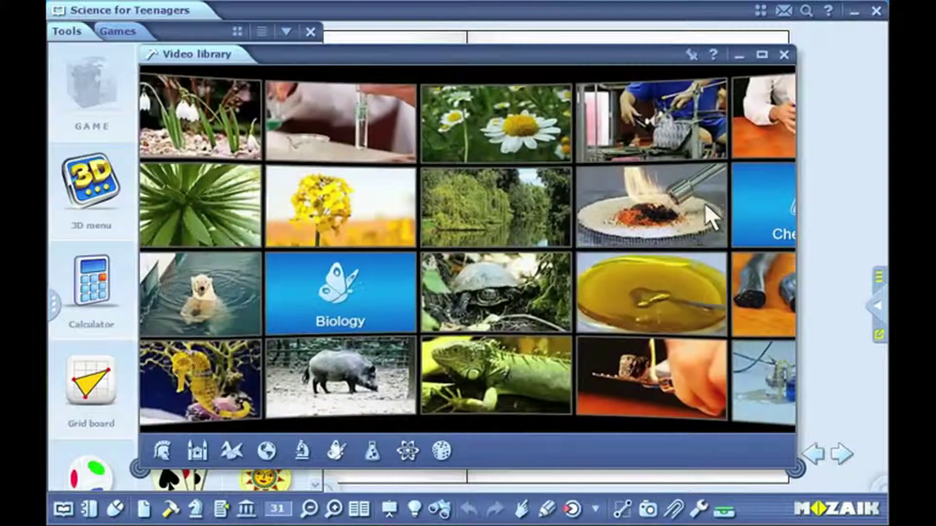
pyautogui.click(405, 441)
pyautogui.click(300, 448)
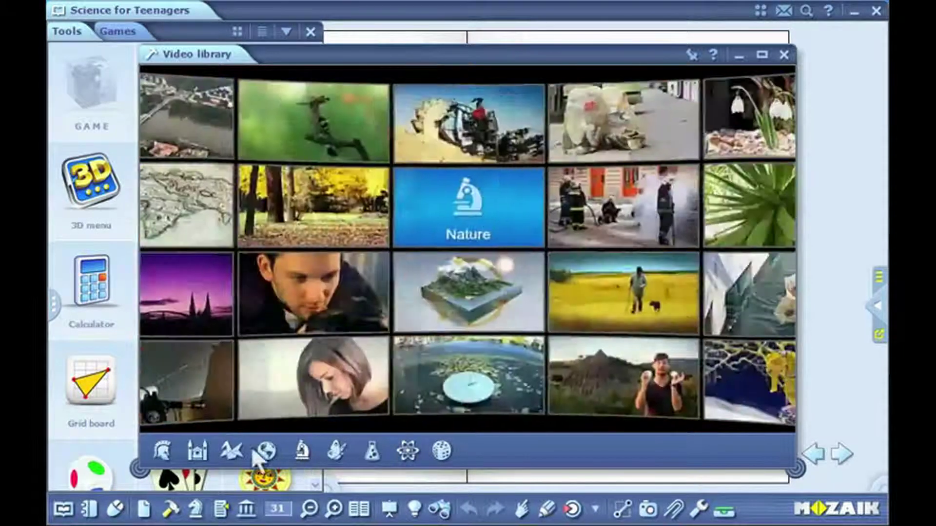
pyautogui.click(232, 451)
pyautogui.click(163, 452)
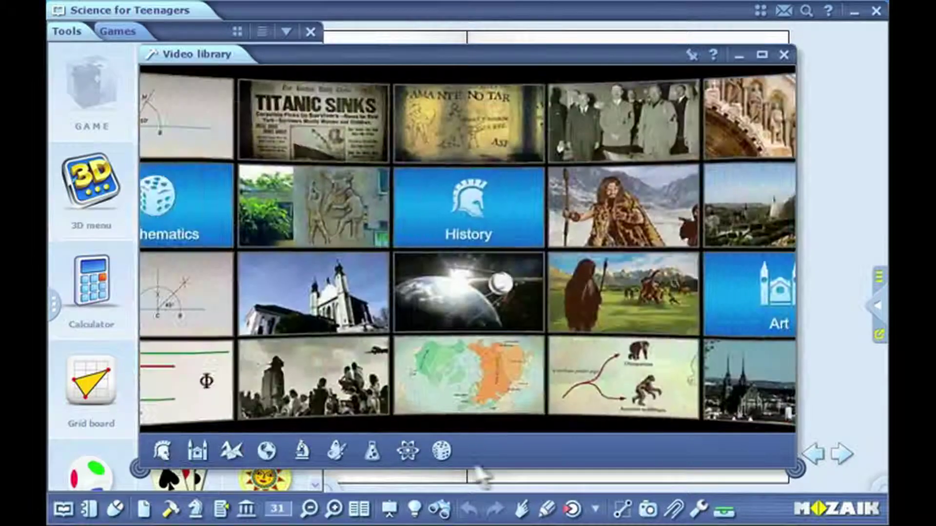
# Play the space flight history video, seeking to about 00:56, 02:39 and 03:38, then leave it.
pyautogui.click(529, 313)
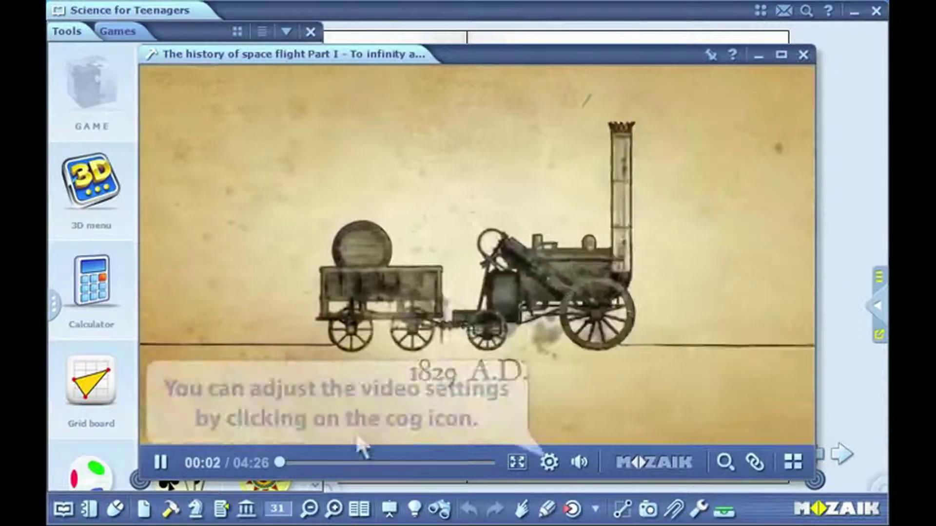
pyautogui.click(324, 462)
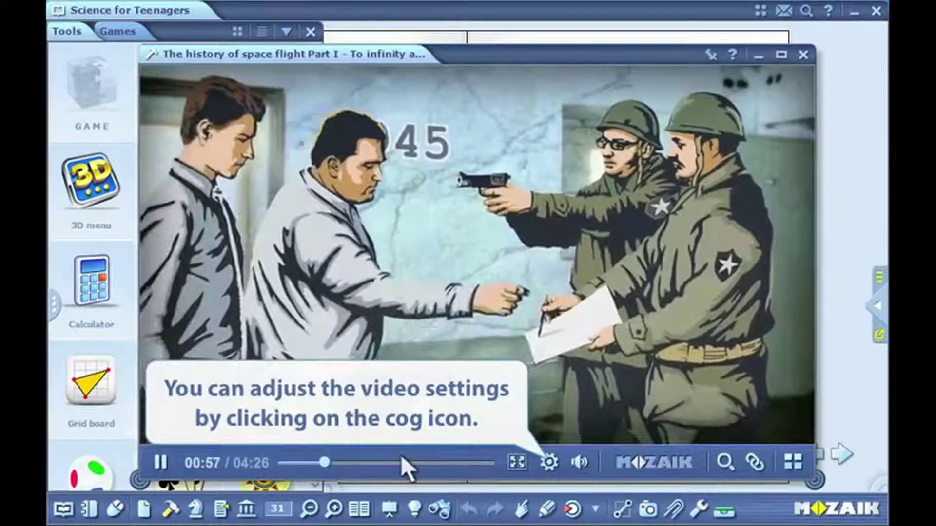
pyautogui.click(402, 461)
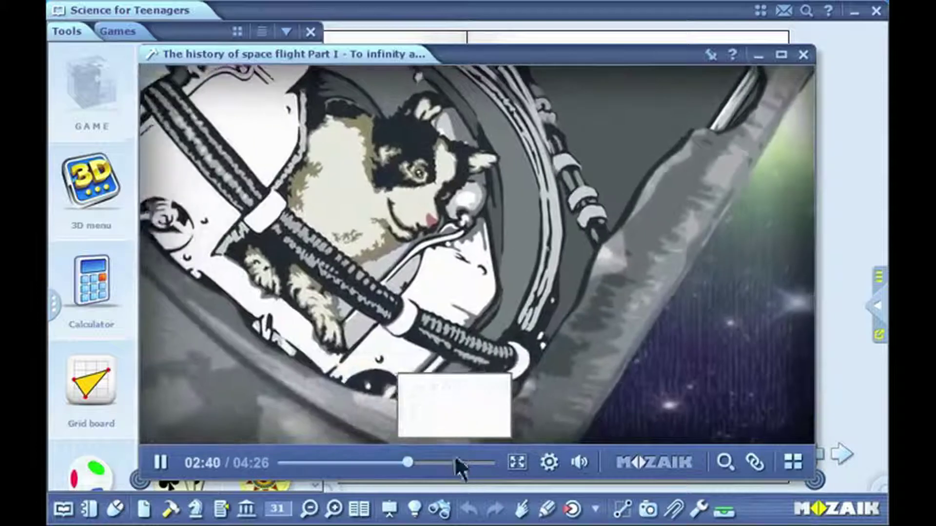
pyautogui.click(454, 462)
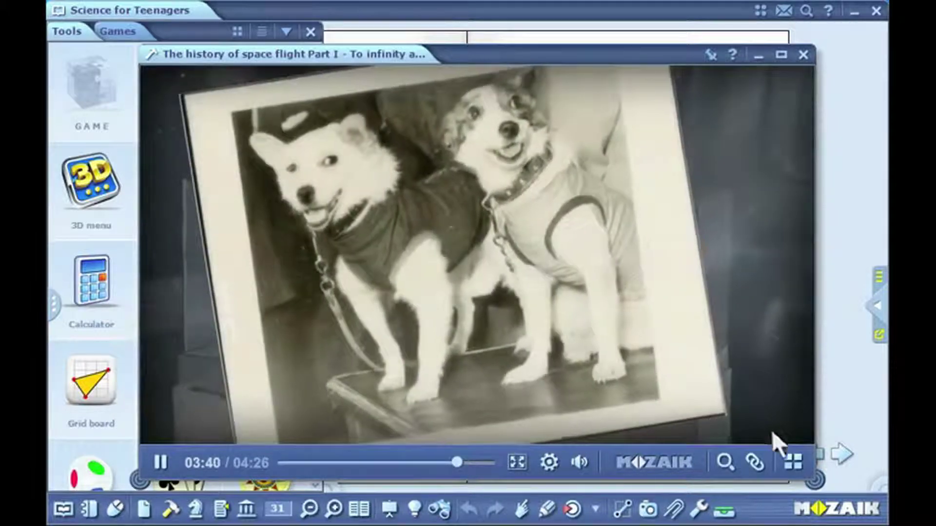
pyautogui.click(793, 460)
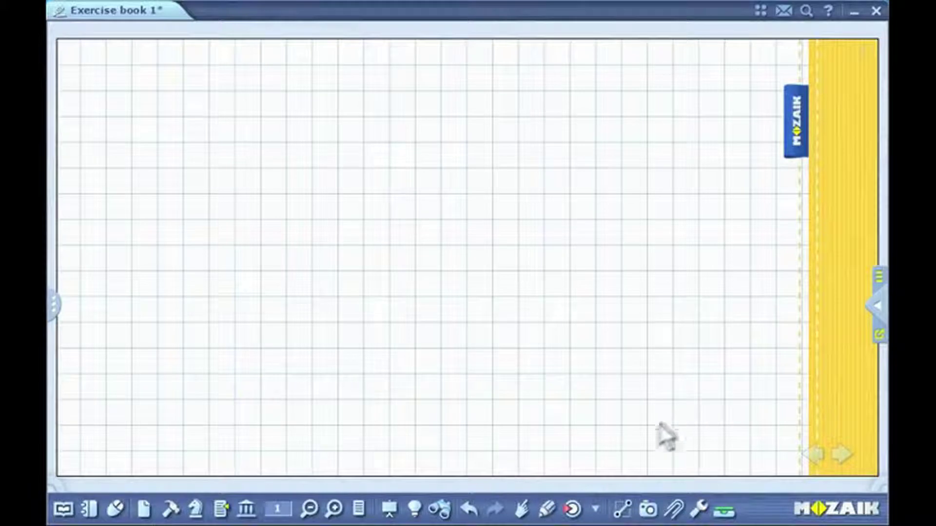
# Try the drawing tools list and the corner tray's ruler, protractor and compass set.
pyautogui.click(549, 506)
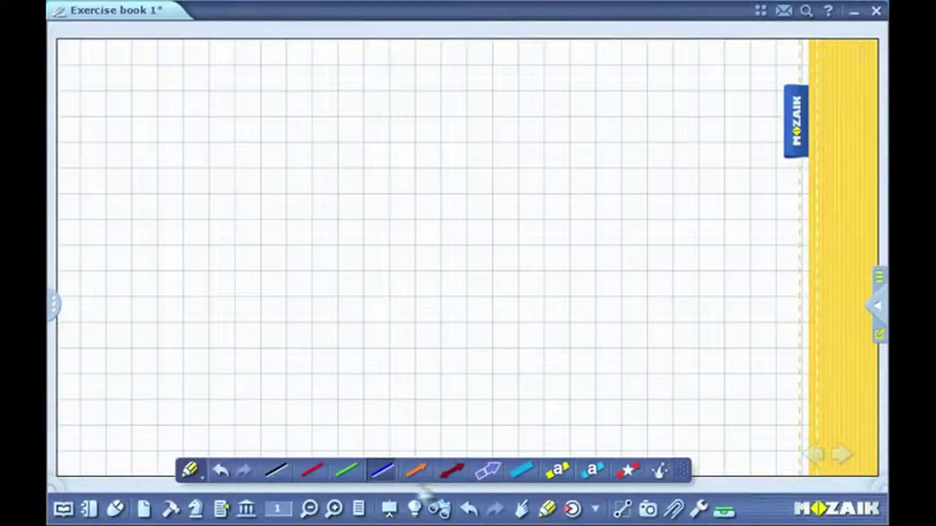
pyautogui.click(197, 473)
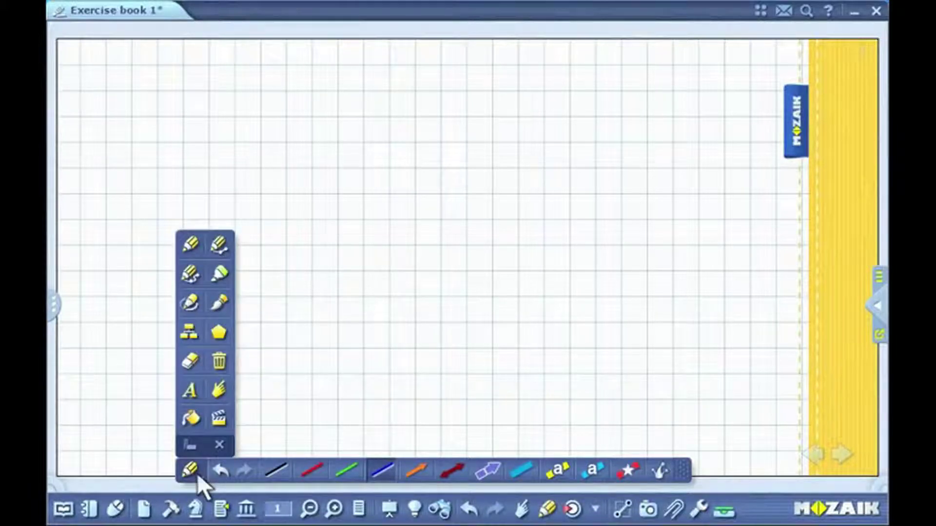
pyautogui.click(197, 473)
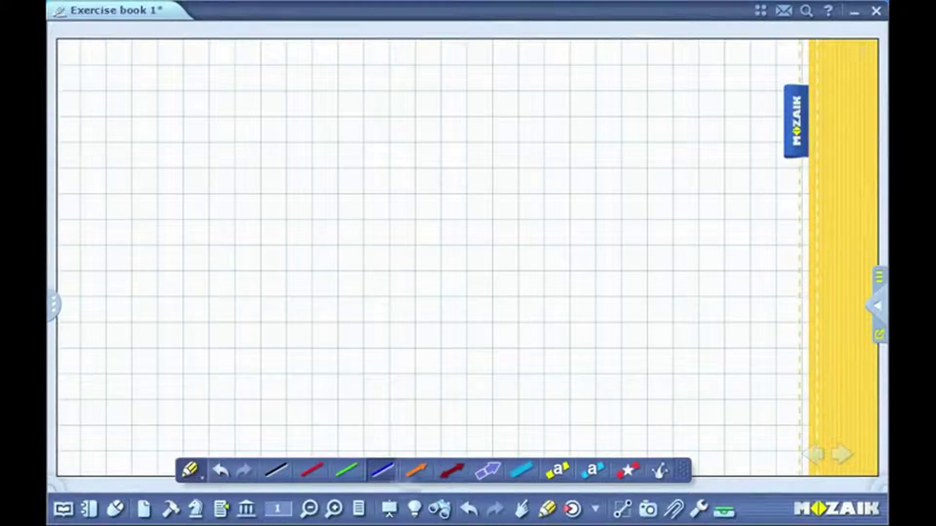
pyautogui.click(872, 479)
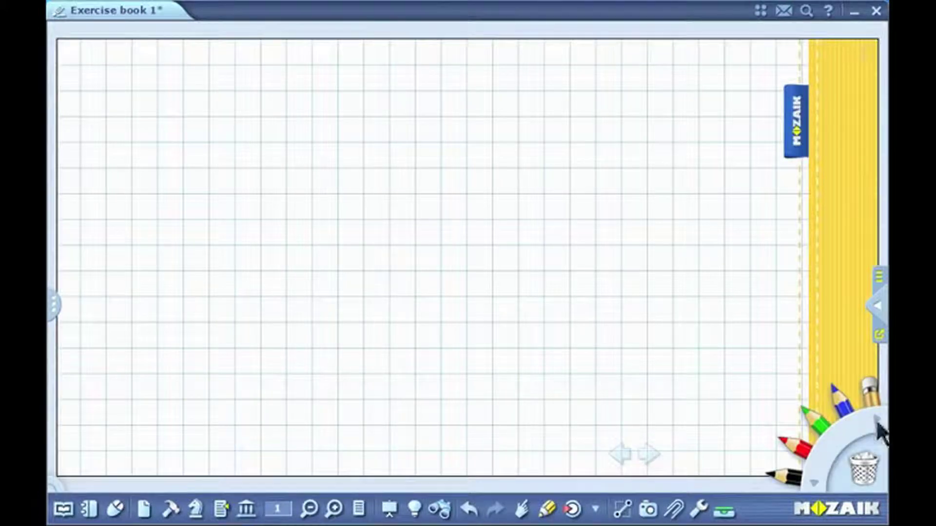
pyautogui.click(878, 424)
pyautogui.click(877, 421)
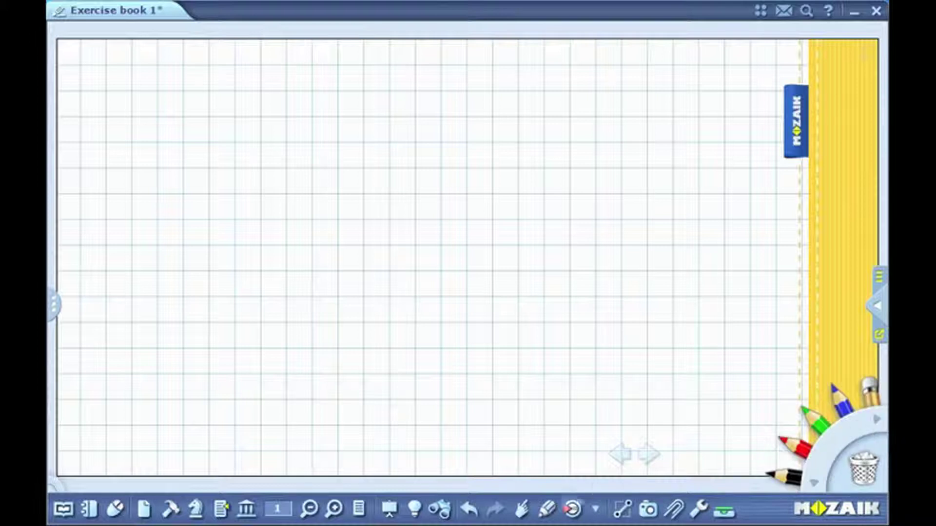
# Place a blue 3-D cube shape on the page and select a pen for the title.
pyautogui.click(188, 471)
pyautogui.click(220, 336)
pyautogui.click(250, 242)
pyautogui.click(188, 471)
pyautogui.click(265, 292)
pyautogui.click(188, 471)
pyautogui.click(210, 420)
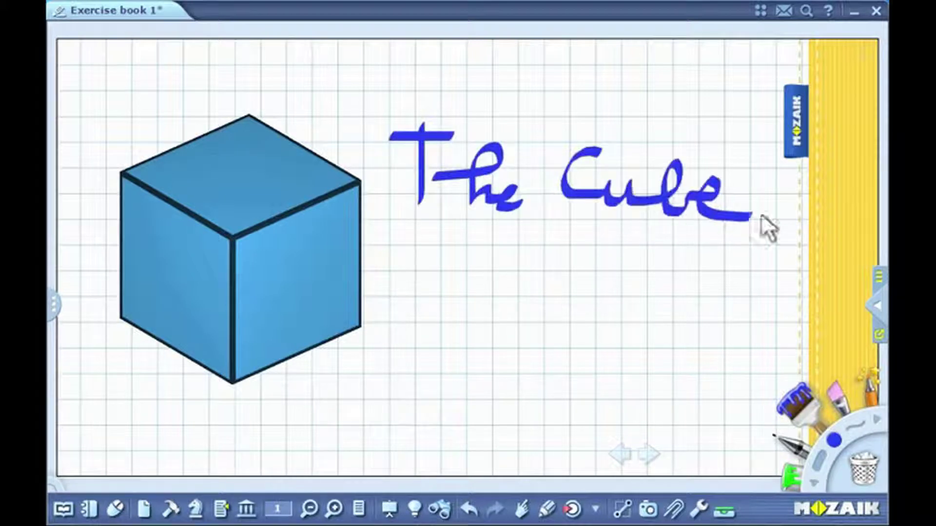
# Add the text 'The cube has six sides and twelve edges' below the title.
pyautogui.click(524, 511)
pyautogui.click(188, 471)
pyautogui.click(190, 386)
pyautogui.click(464, 279)
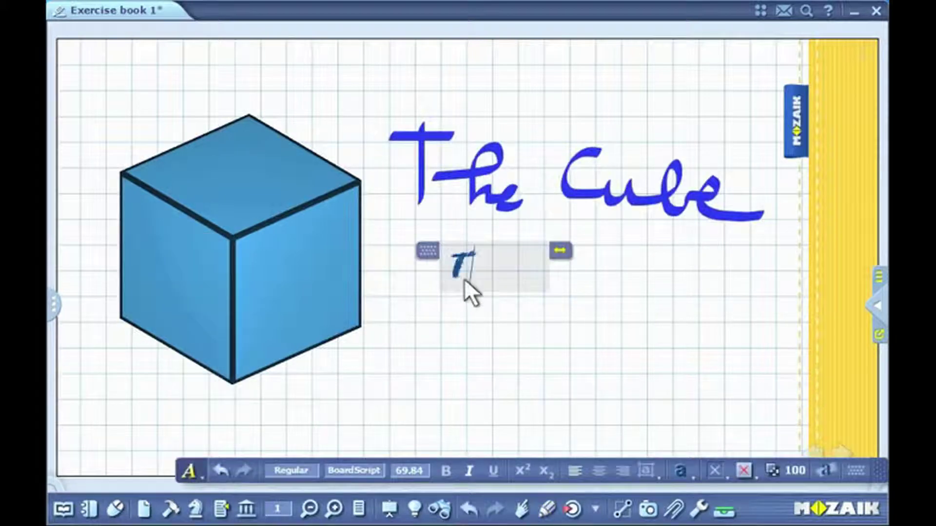
pyautogui.write('The cube has six sides and twelve')
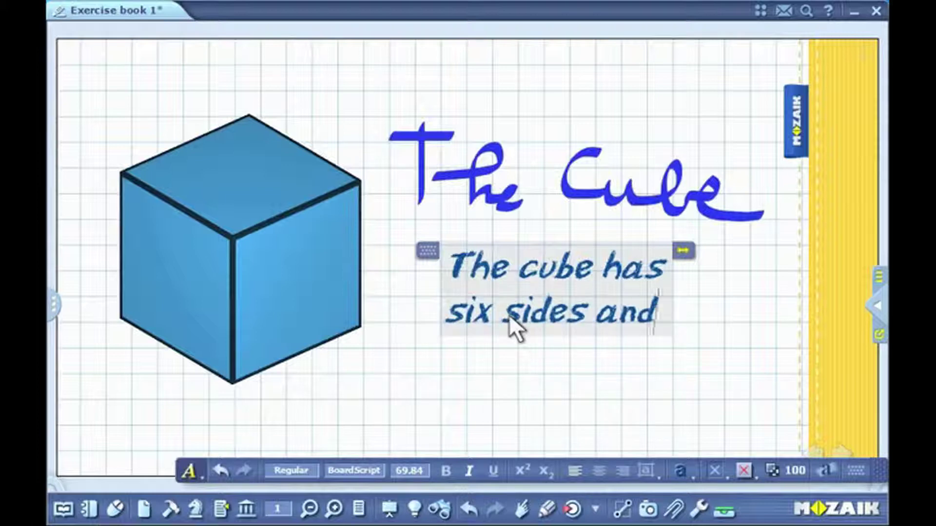
pyautogui.write(' edges.')
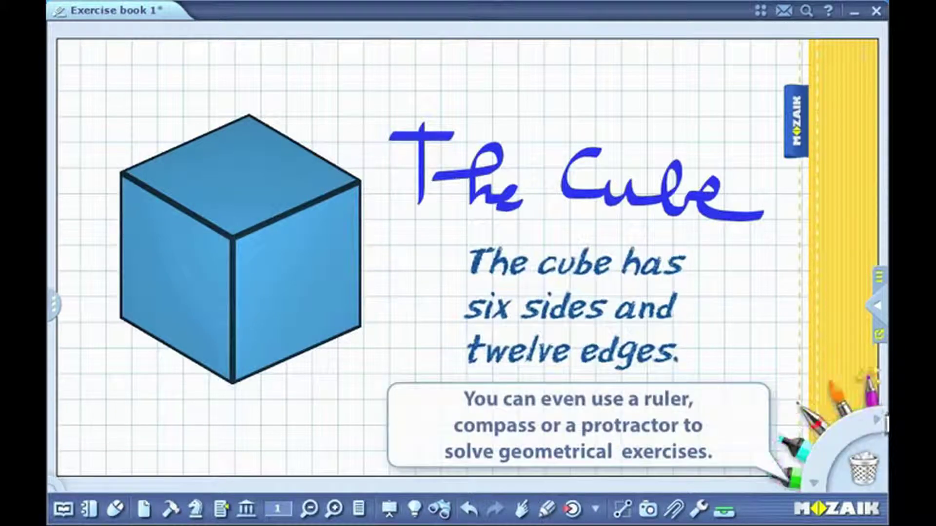
# Mark the words 'six' and 'twelve' with a red marker.
pyautogui.click(785, 480)
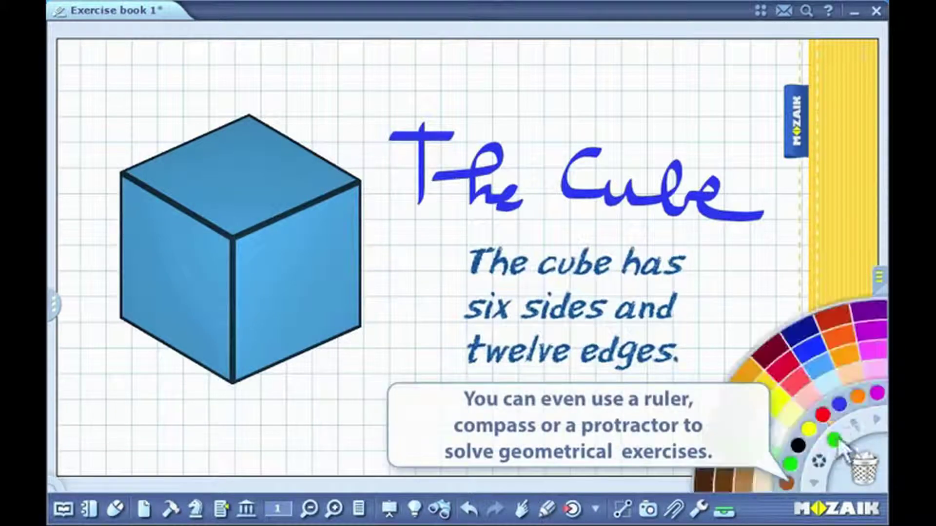
pyautogui.click(780, 359)
pyautogui.moveTo(463, 308); pyautogui.dragTo(517, 310)
pyautogui.moveTo(465, 350)
pyautogui.mouseDown()
pyautogui.moveTo(560, 356)
pyautogui.moveTo(468, 363)
pyautogui.moveTo(484, 376)
pyautogui.mouseUp()
pyautogui.click(837, 445)
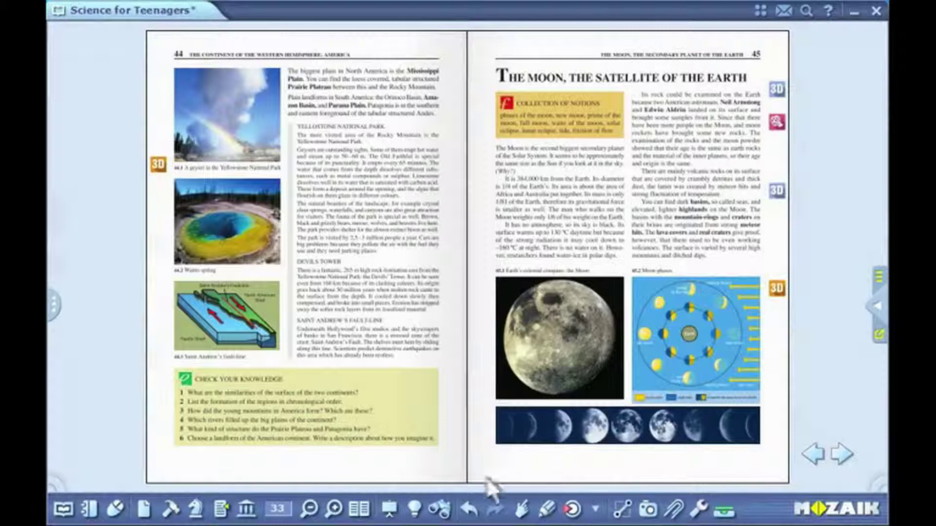
# Hide the Mozaik extras layer, then show it again.
pyautogui.click(409, 508)
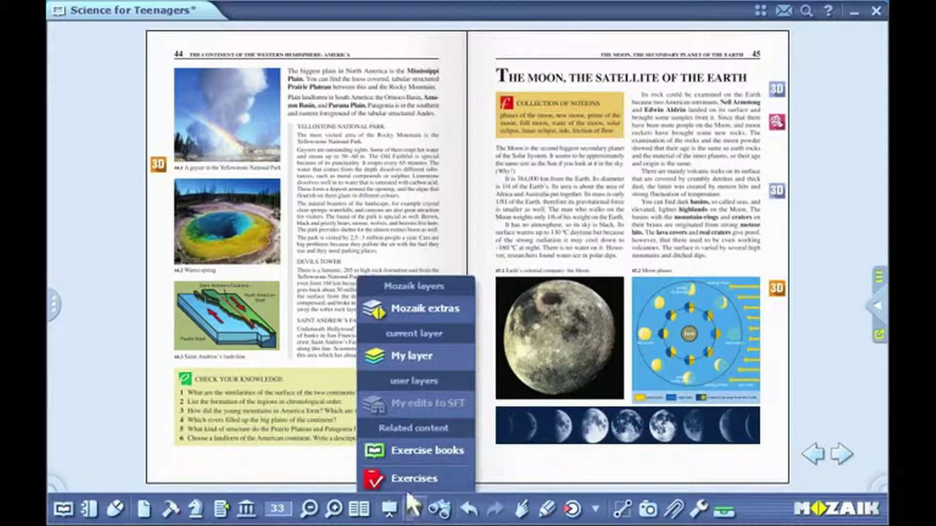
pyautogui.click(414, 309)
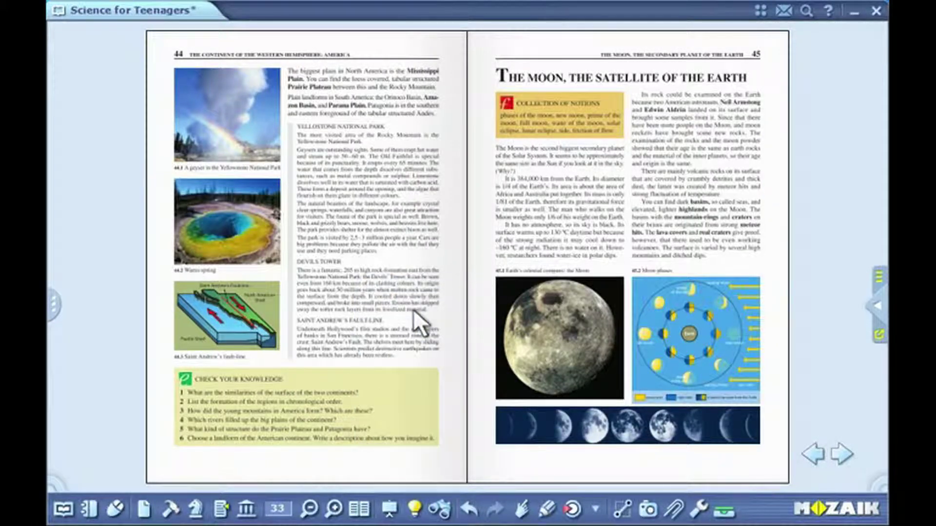
pyautogui.click(414, 508)
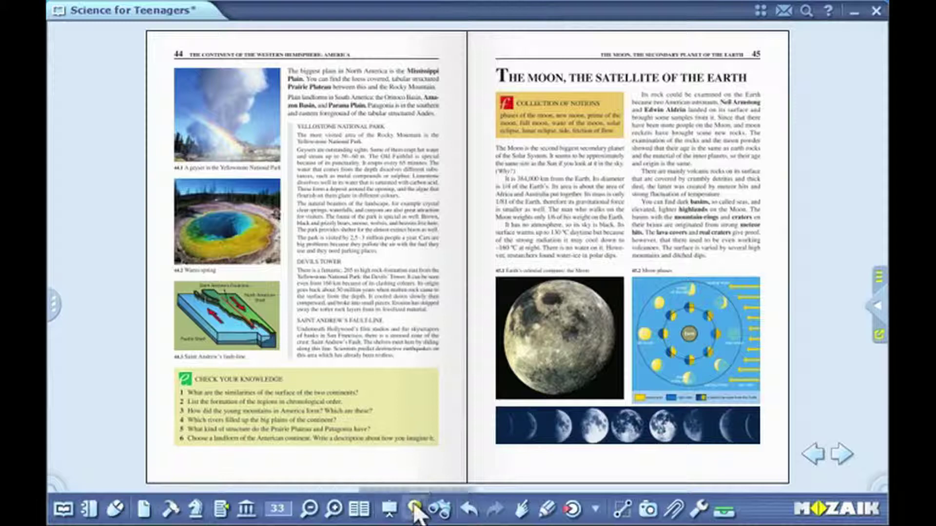
pyautogui.click(413, 307)
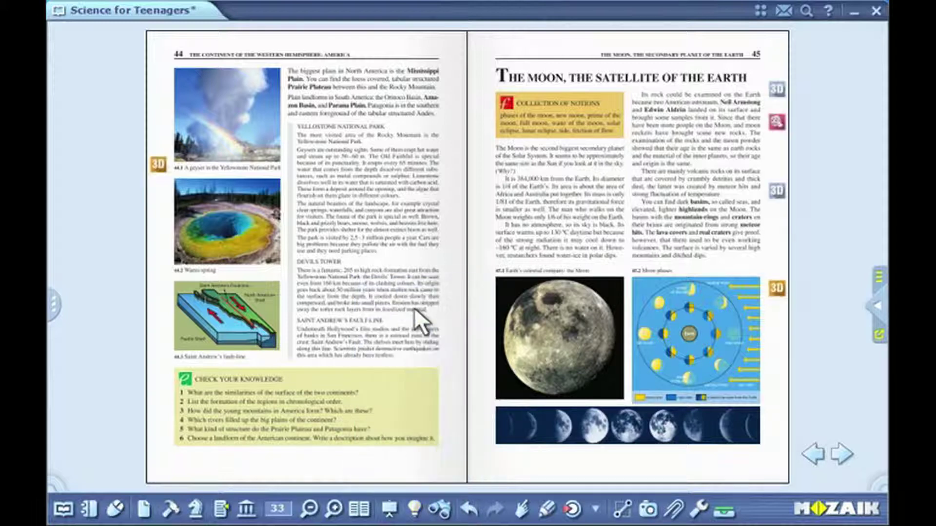
# Highlight the opening lines of page 45's right-hand column in cyan.
pyautogui.moveTo(875, 482)
pyautogui.click(800, 453)
pyautogui.moveTo(636, 94)
pyautogui.mouseDown()
pyautogui.moveTo(763, 95)
pyautogui.moveTo(748, 115)
pyautogui.moveTo(762, 122)
pyautogui.moveTo(710, 142)
pyautogui.moveTo(700, 158)
pyautogui.moveTo(628, 159)
pyautogui.moveTo(710, 170)
pyautogui.mouseUp()
pyautogui.click(884, 489)
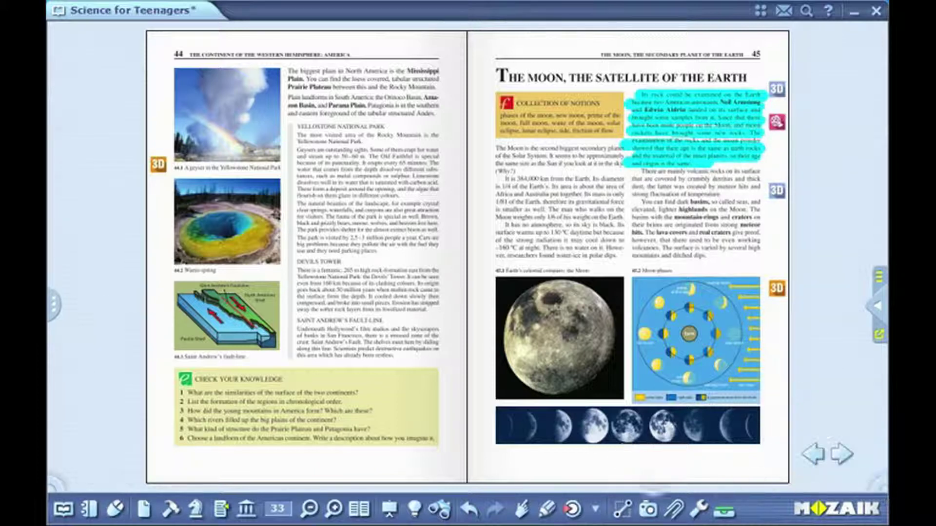
# Hide My layer's highlighting, then show it again.
pyautogui.click(414, 510)
pyautogui.click(418, 364)
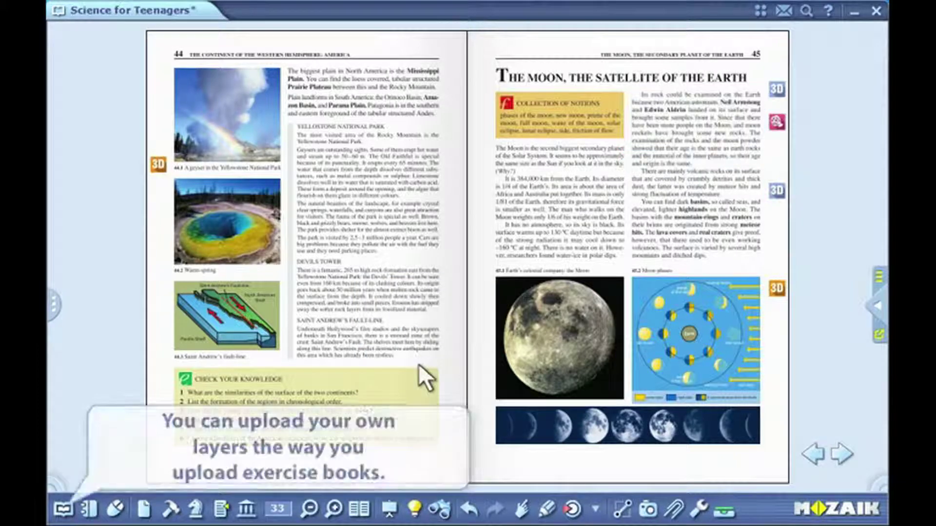
pyautogui.click(416, 357)
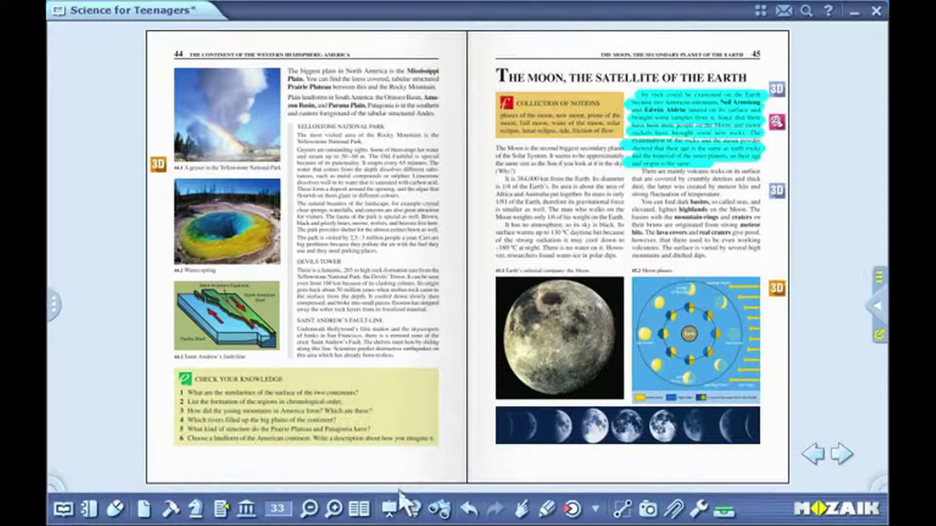
pyautogui.click(395, 507)
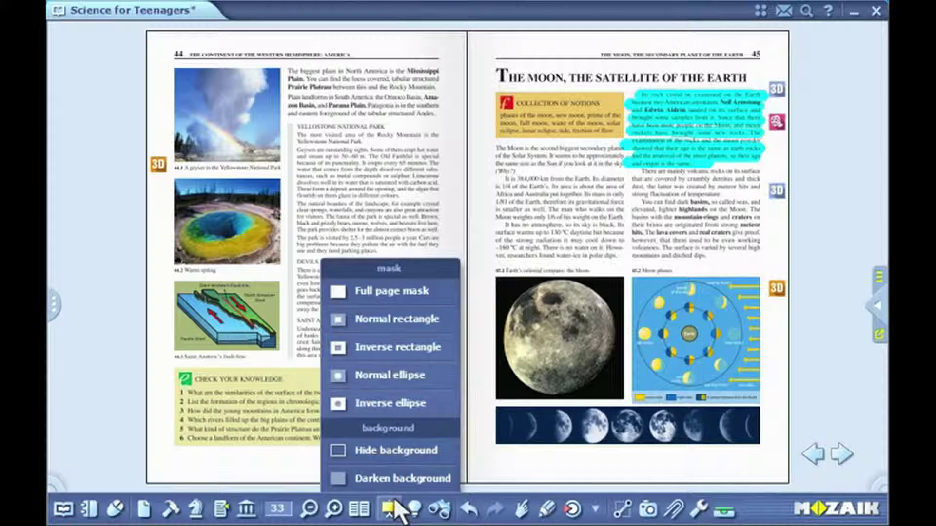
# Hide the book pages' background, then remove that mask again.
pyautogui.click(397, 455)
pyautogui.click(395, 508)
pyautogui.click(395, 451)
# Cover the pages with an inverse rectangle mask, then shrink and reposition it.
pyautogui.click(396, 508)
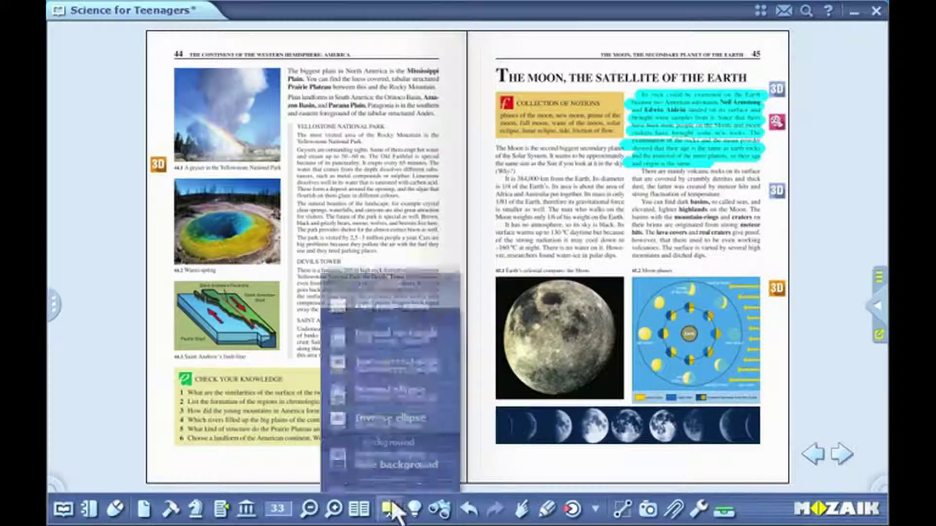
pyautogui.click(397, 347)
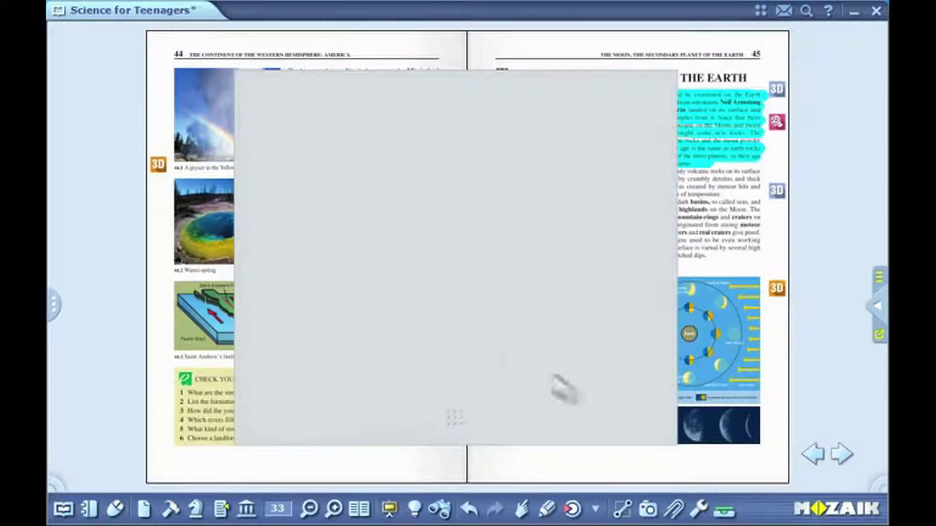
pyautogui.moveTo(668, 448); pyautogui.dragTo(436, 368)
pyautogui.moveTo(372, 234); pyautogui.dragTo(399, 208)
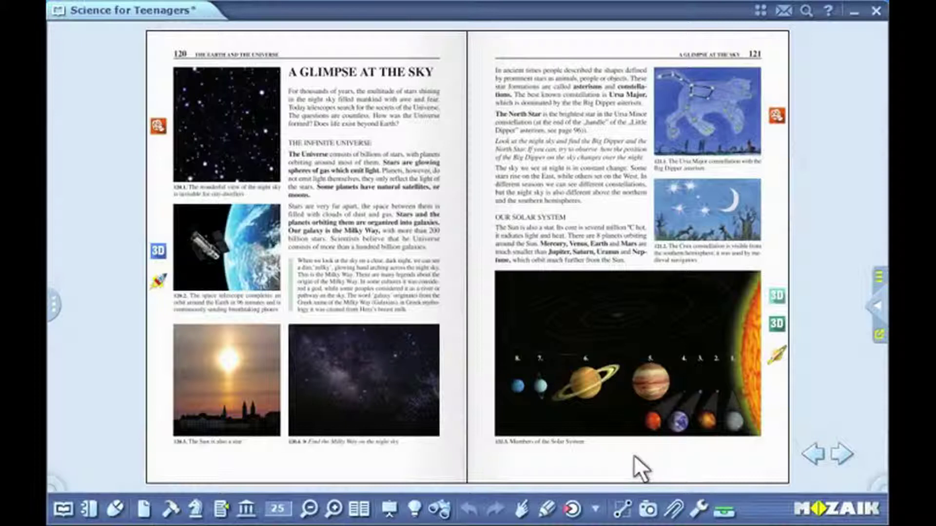
# Search the book for 'earth' and step through the hits to the one on page 121.
pyautogui.click(439, 509)
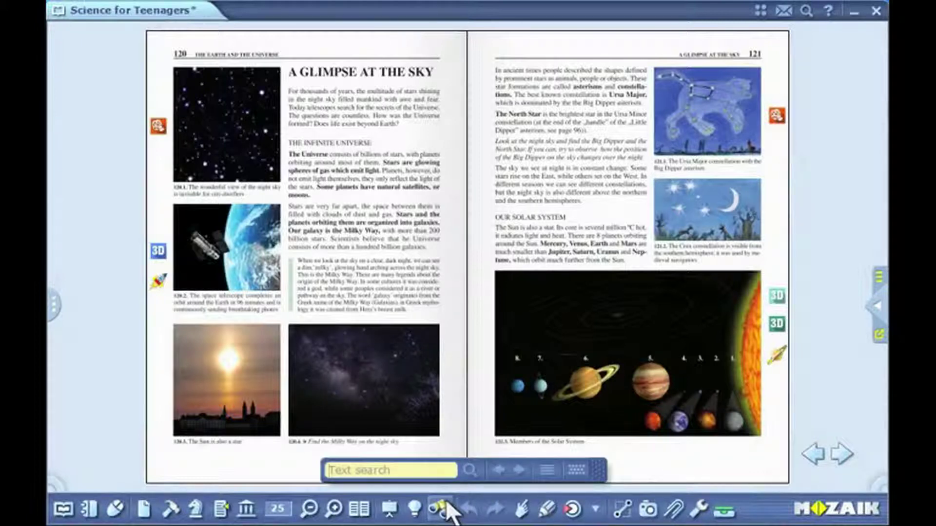
pyautogui.write('earth')
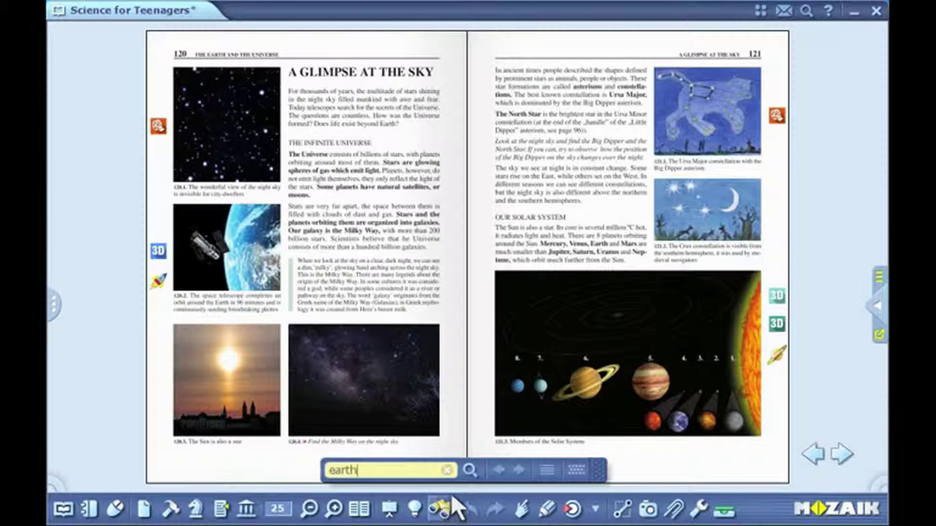
pyautogui.click(469, 475)
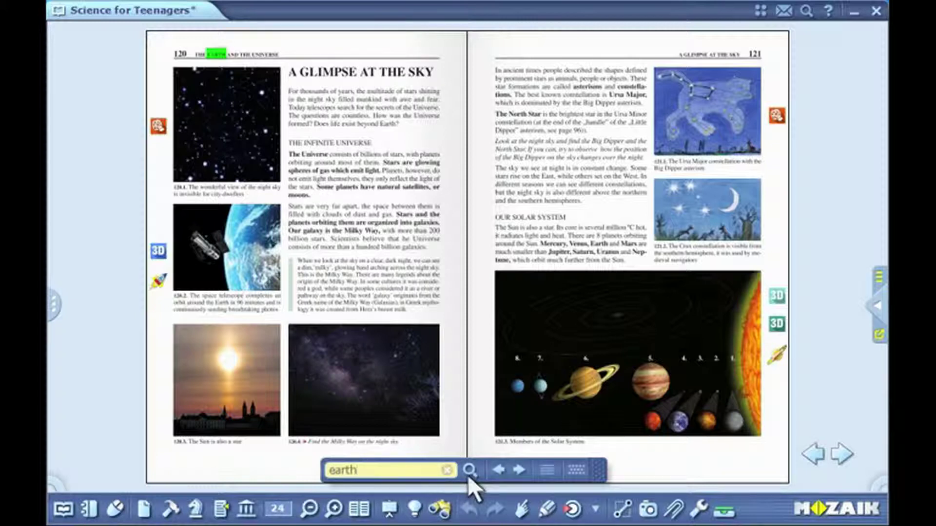
pyautogui.click(517, 471)
pyautogui.click(518, 470)
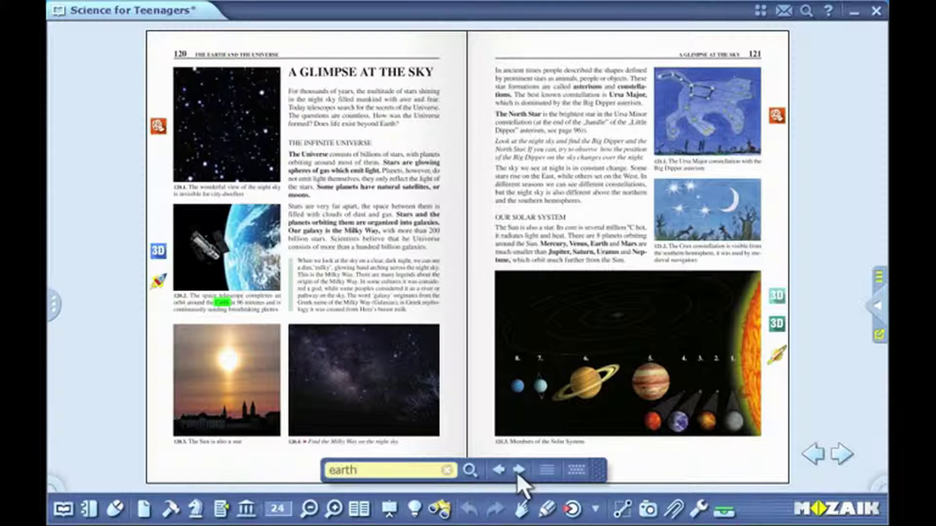
pyautogui.click(518, 471)
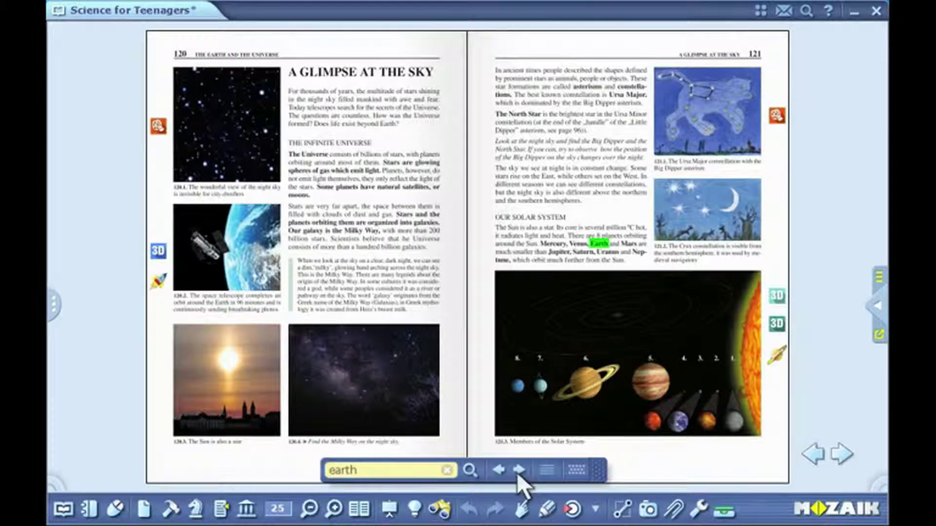
# Jump to the page 26 'bright disc' result from the results list, then close the list.
pyautogui.click(544, 472)
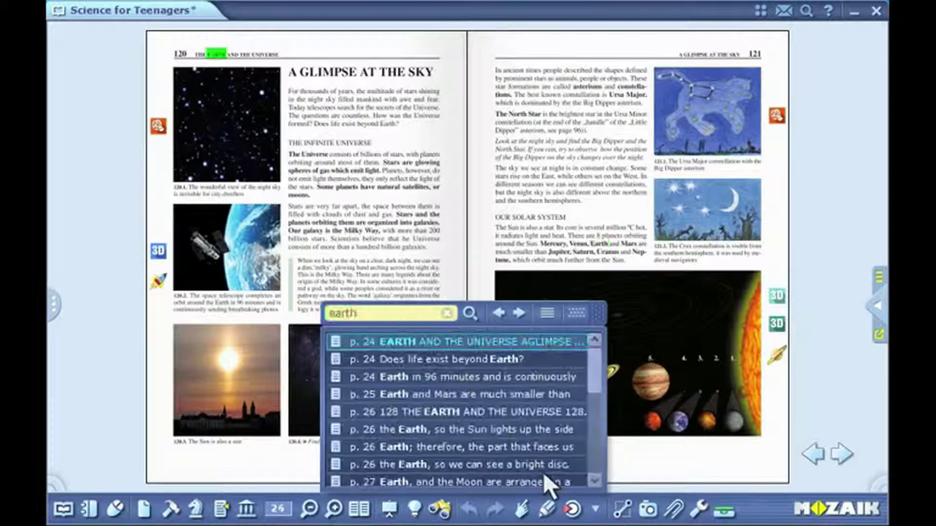
pyautogui.click(518, 462)
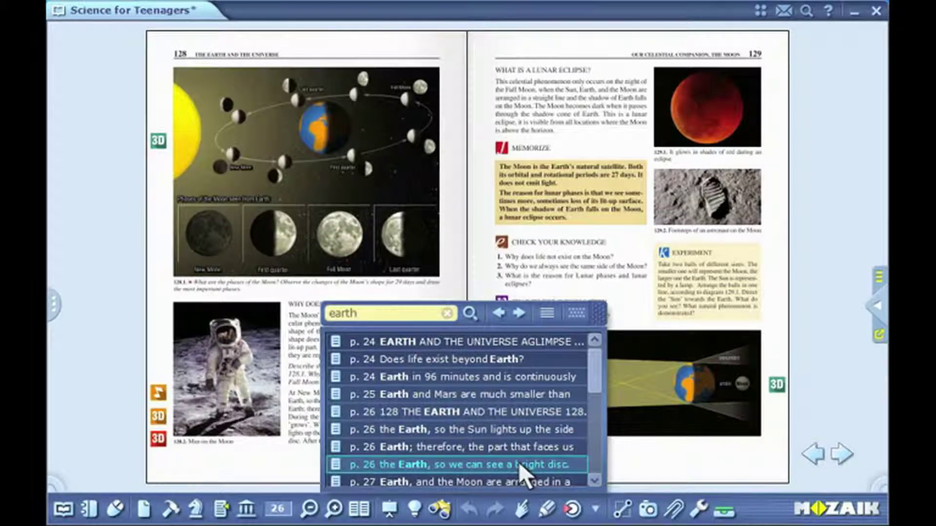
pyautogui.click(441, 505)
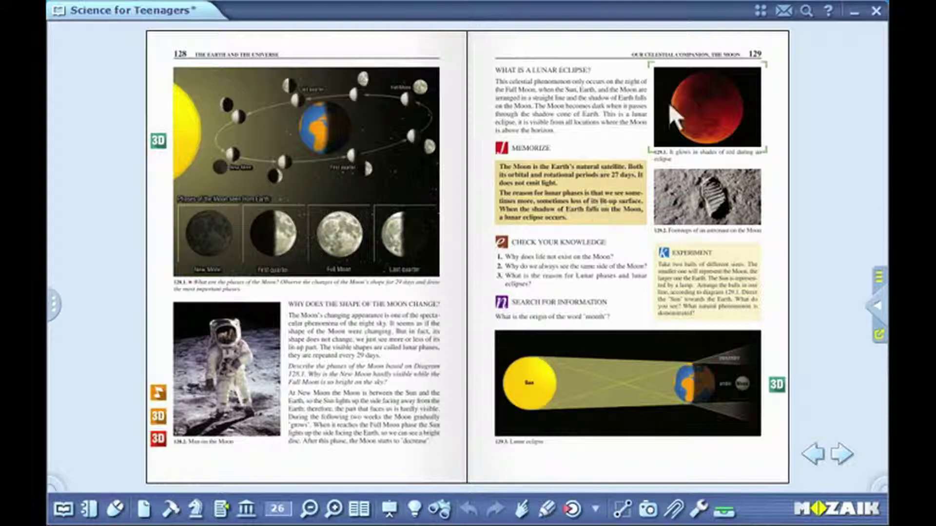
# Search the features for '3d', then open and close the 3D menu.
pyautogui.click(808, 12)
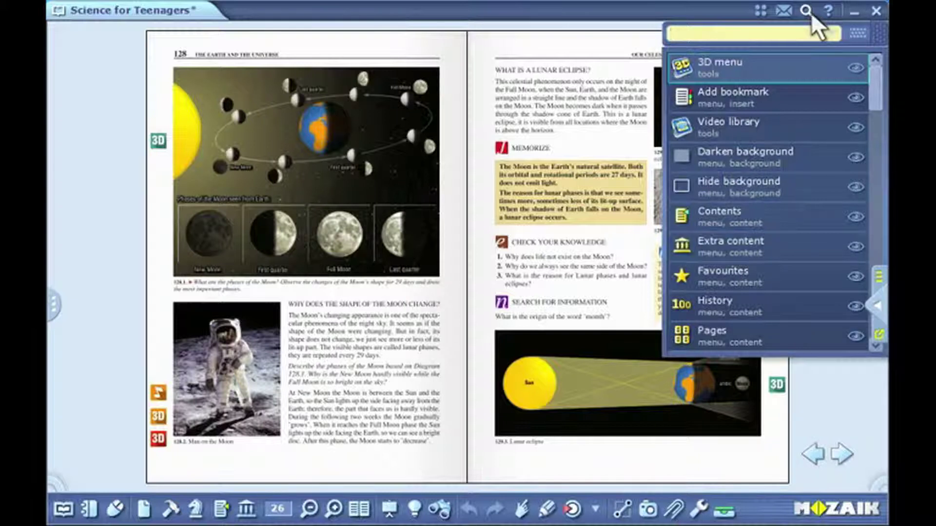
pyautogui.write('3d')
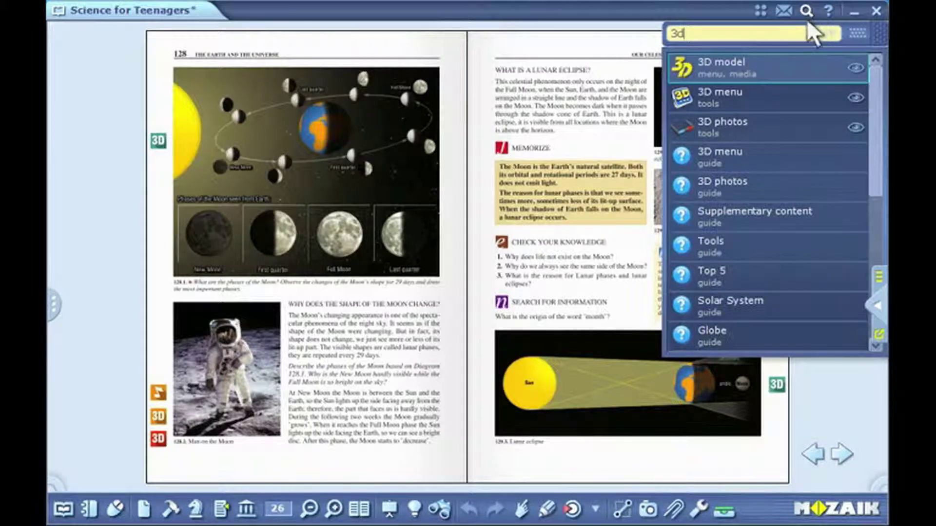
pyautogui.click(738, 91)
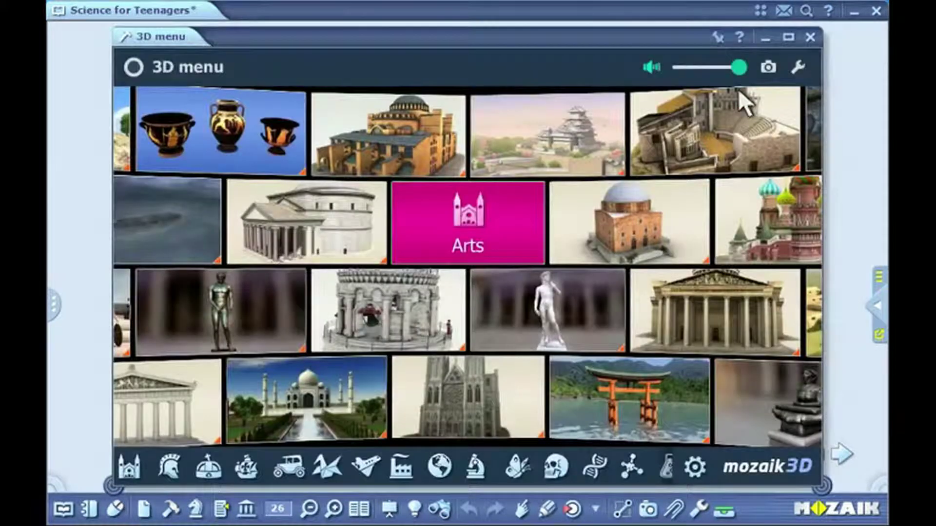
pyautogui.click(812, 38)
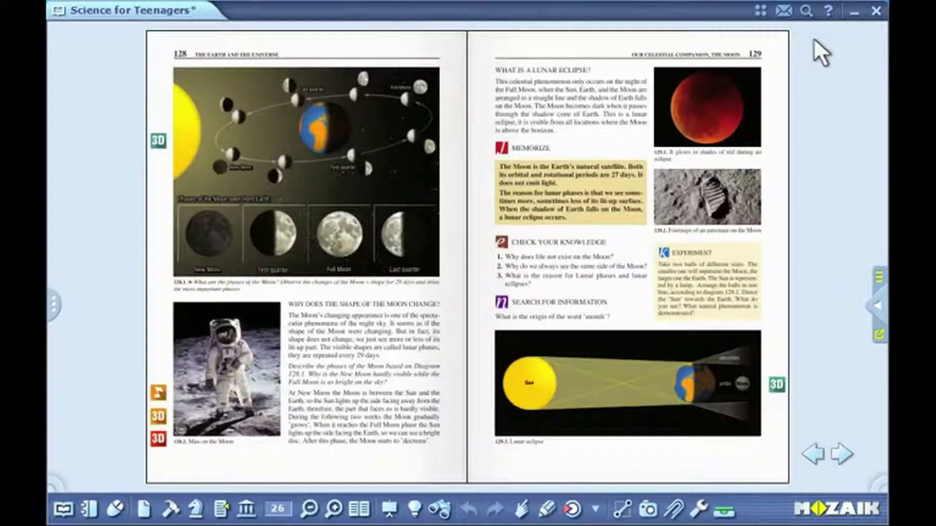
# Show where the 3D menu and Add bookmark features are located.
pyautogui.click(807, 12)
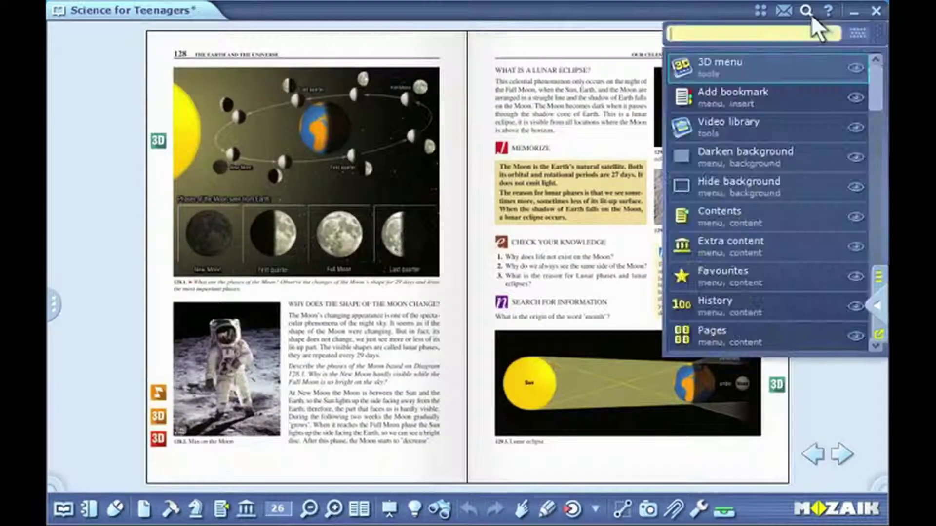
pyautogui.click(847, 63)
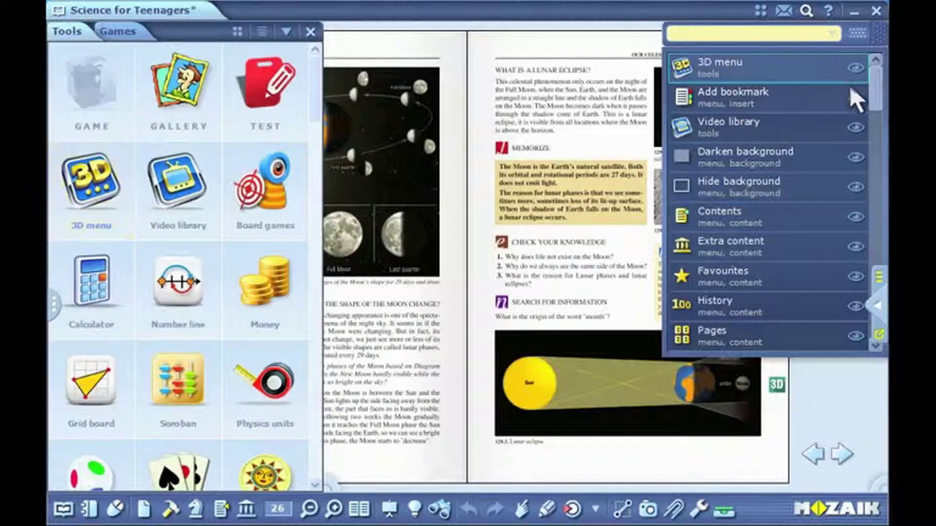
pyautogui.click(852, 96)
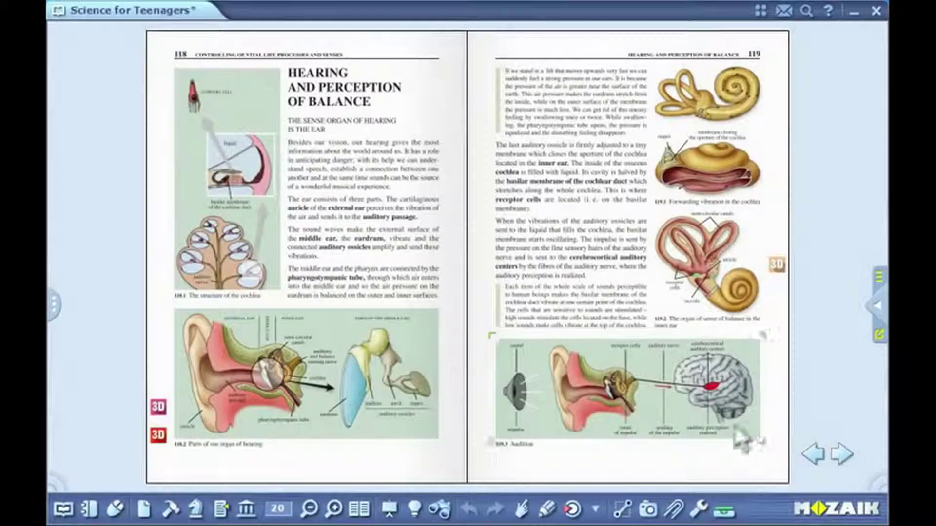
# Capture a screen-section picture of the lower-left ear diagram on page 118.
pyautogui.click(648, 509)
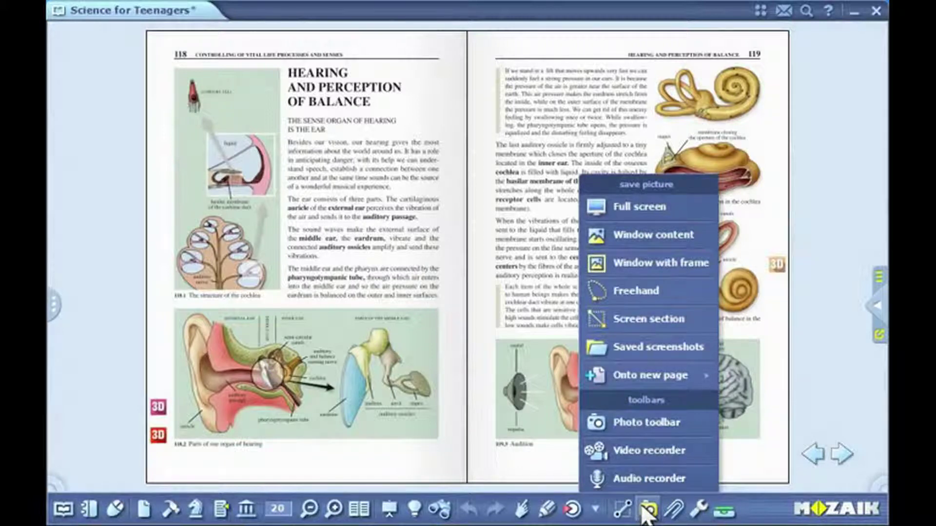
pyautogui.click(648, 322)
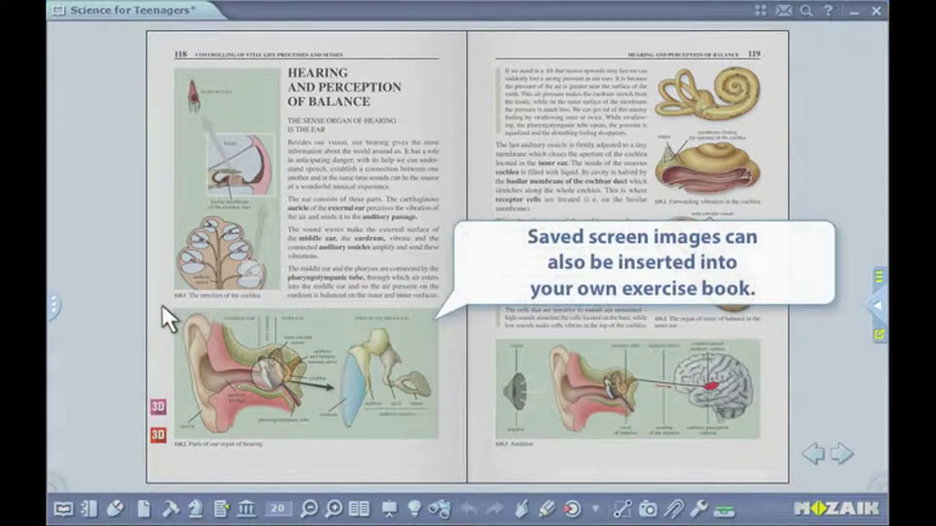
pyautogui.moveTo(162, 303); pyautogui.dragTo(448, 451)
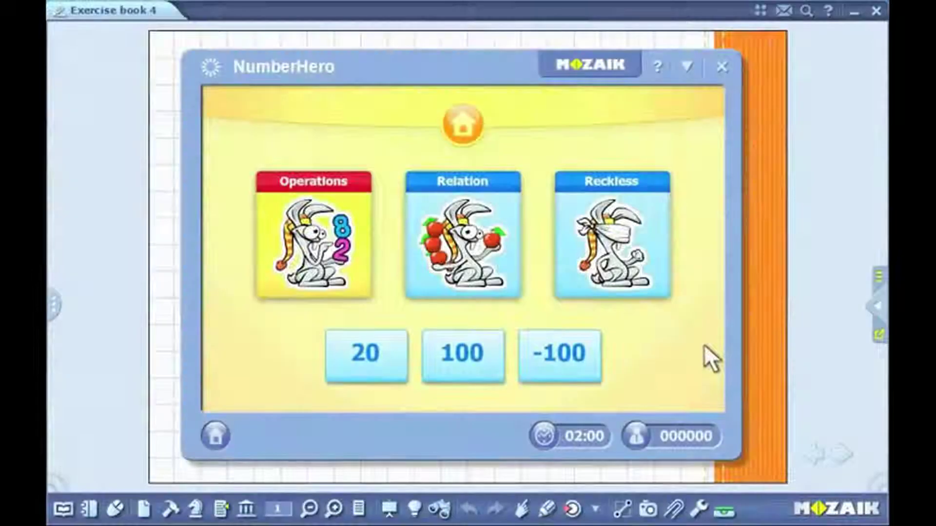
# Start a video recording with the capture frame enlarged over the page.
pyautogui.click(648, 509)
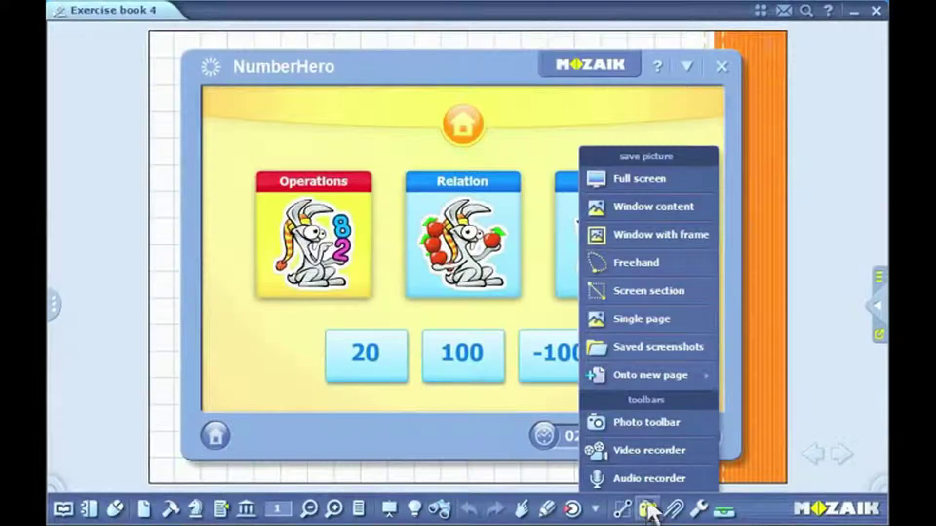
pyautogui.click(648, 448)
pyautogui.moveTo(721, 386); pyautogui.dragTo(774, 481)
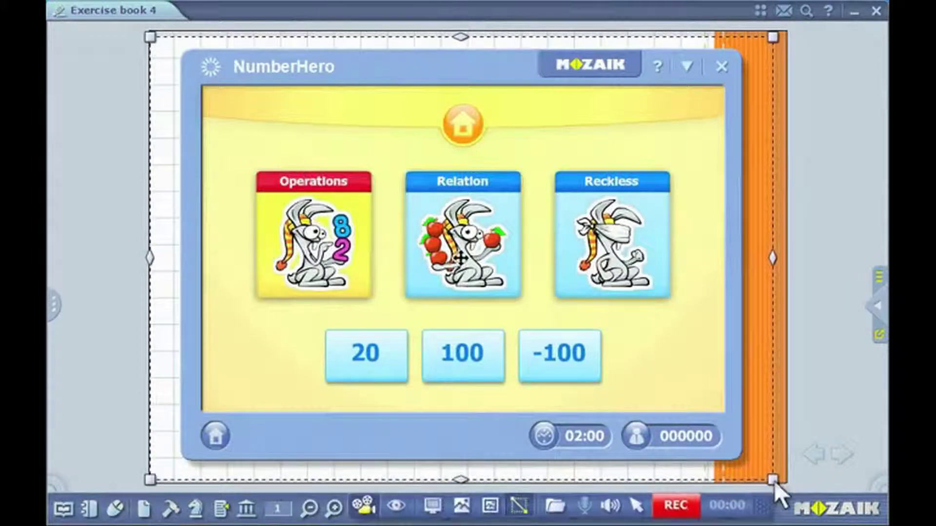
pyautogui.click(683, 507)
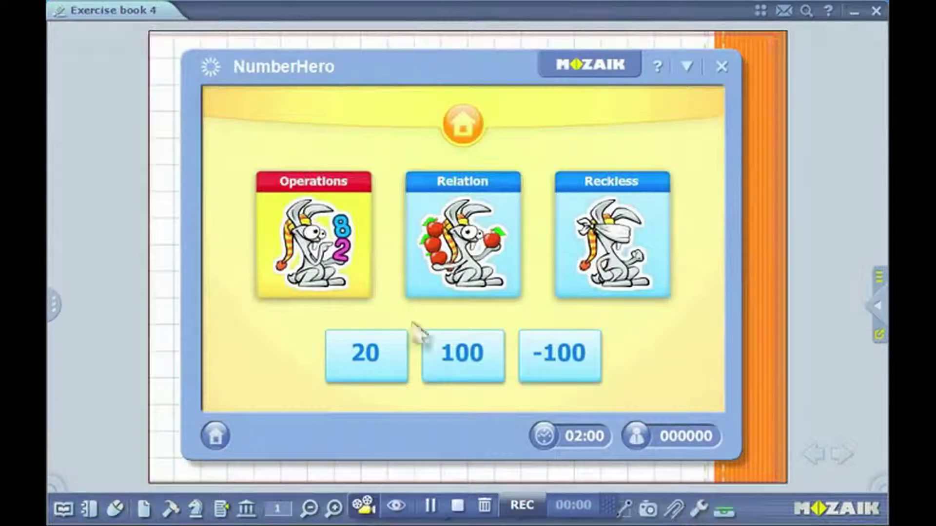
# Play NumberHero level 20 with minus 7 and minus 6, then stop recording.
pyautogui.click(370, 340)
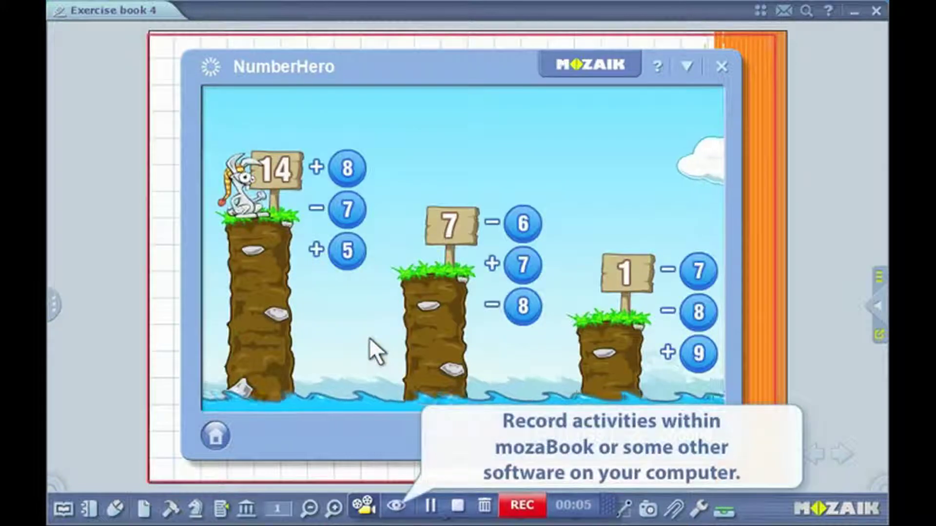
pyautogui.click(349, 209)
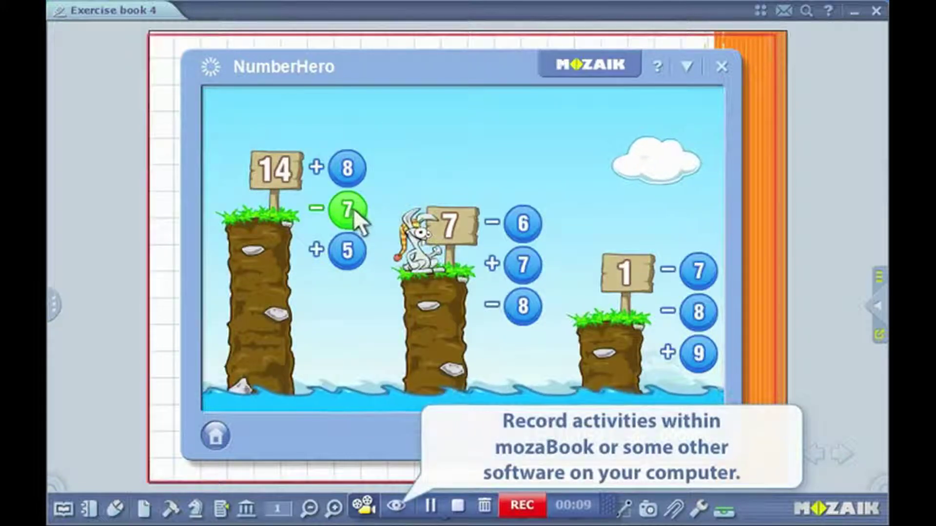
pyautogui.click(523, 227)
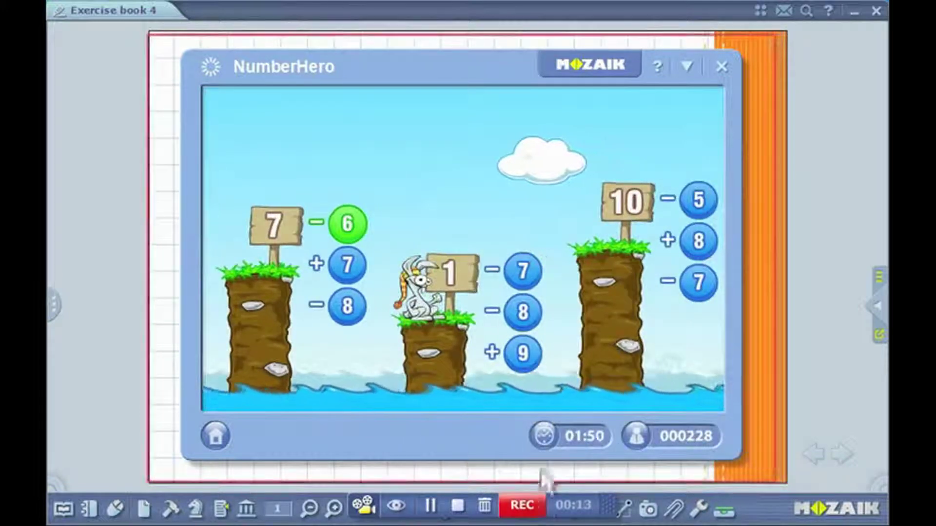
pyautogui.click(538, 497)
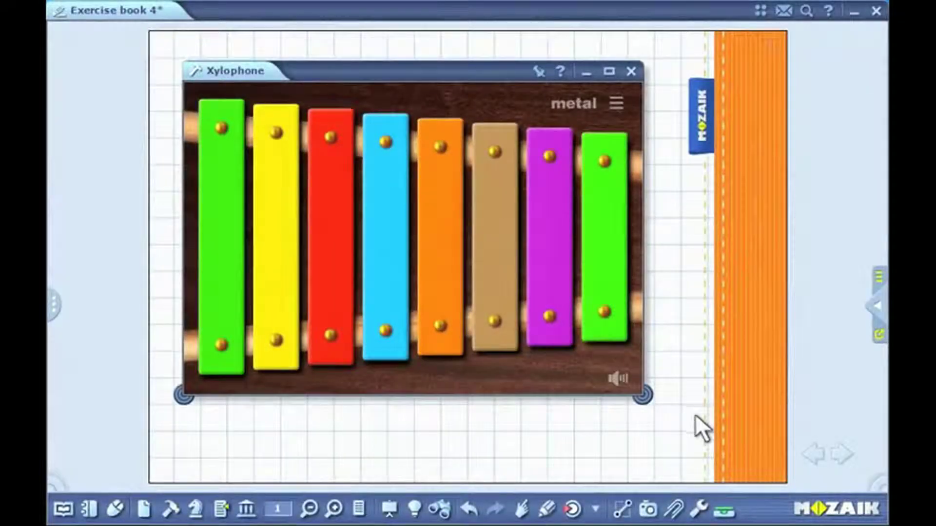
# Record audio of a short tune played across the xylophone bars.
pyautogui.click(648, 510)
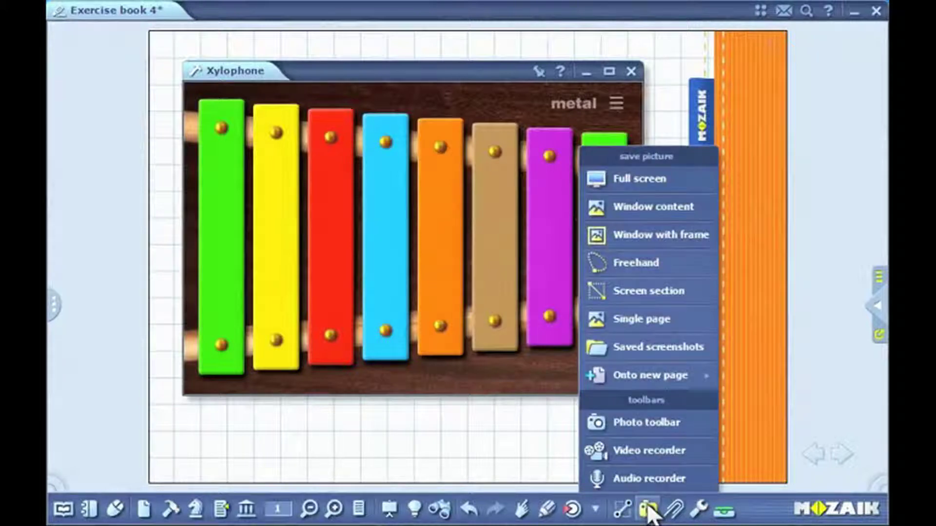
pyautogui.click(653, 478)
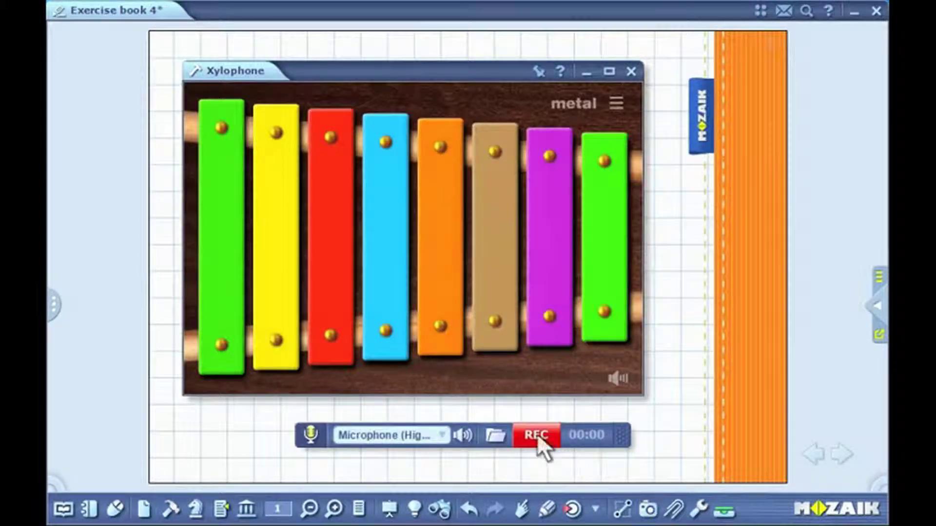
pyautogui.click(536, 434)
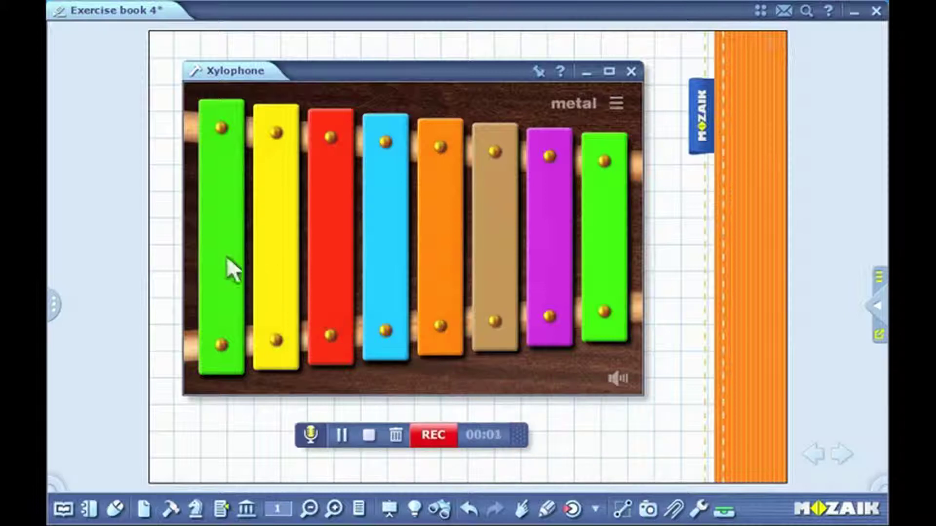
pyautogui.click(262, 268)
pyautogui.click(385, 273)
pyautogui.click(446, 273)
pyautogui.click(489, 271)
pyautogui.click(560, 271)
pyautogui.click(603, 271)
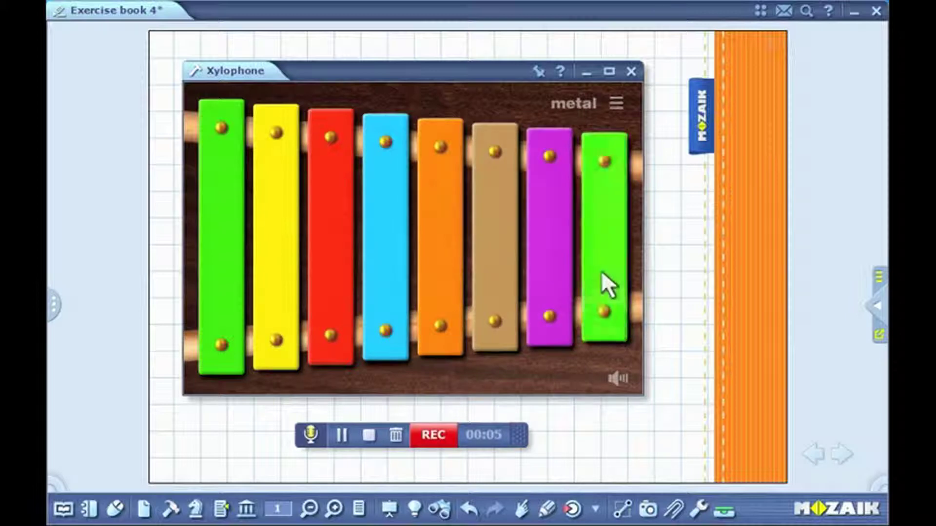
pyautogui.click(439, 427)
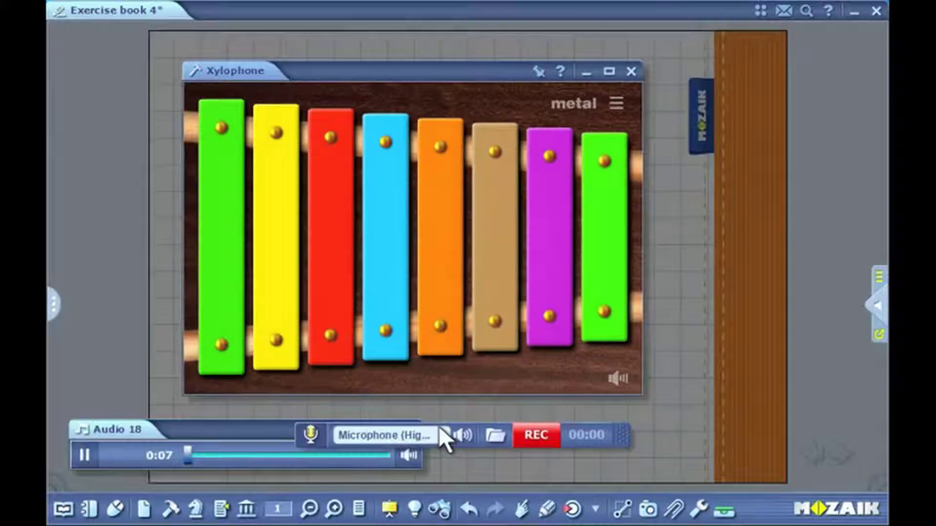
# Insert the recording as a large icon, close the xylophone, and move the icon up.
pyautogui.moveTo(259, 425); pyautogui.dragTo(293, 270)
pyautogui.click(399, 274)
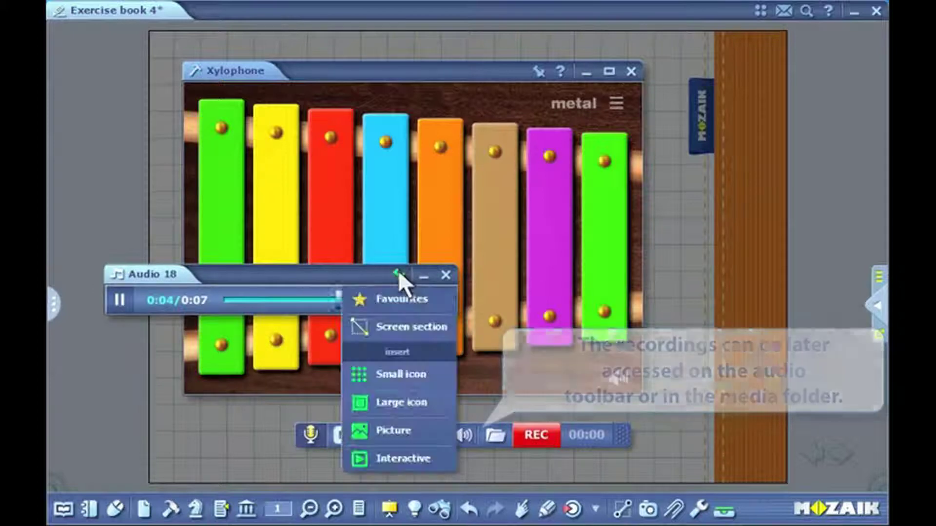
pyautogui.click(397, 400)
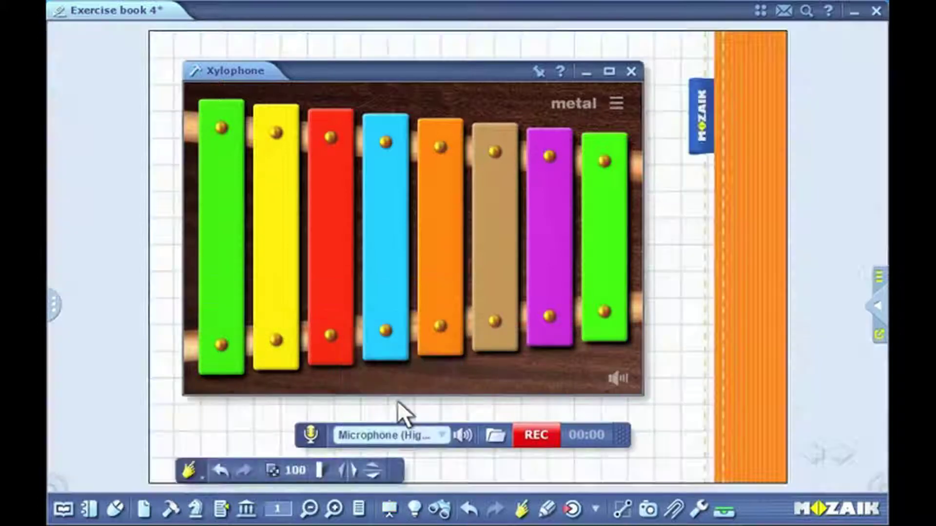
pyautogui.click(630, 72)
pyautogui.moveTo(289, 287); pyautogui.dragTo(273, 140)
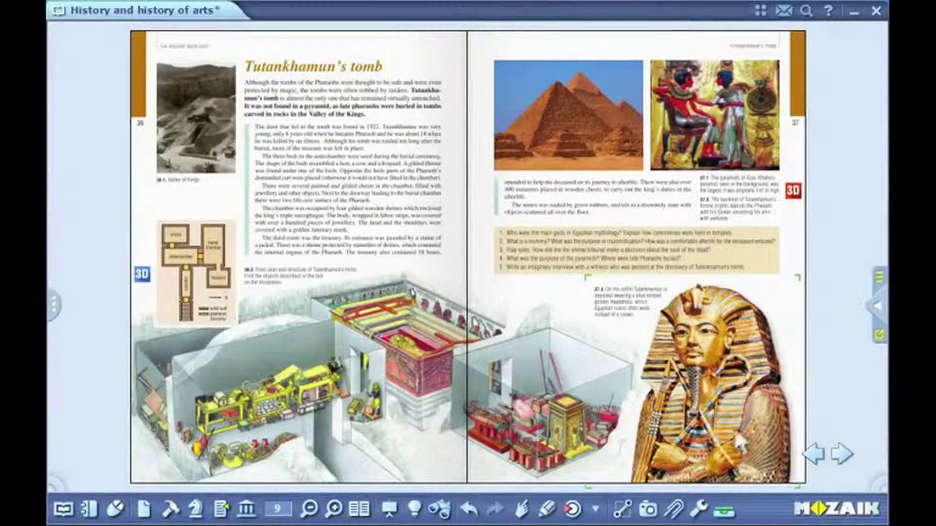
# Create a medium 600×420 sketch with a yellow background texture.
pyautogui.click(673, 507)
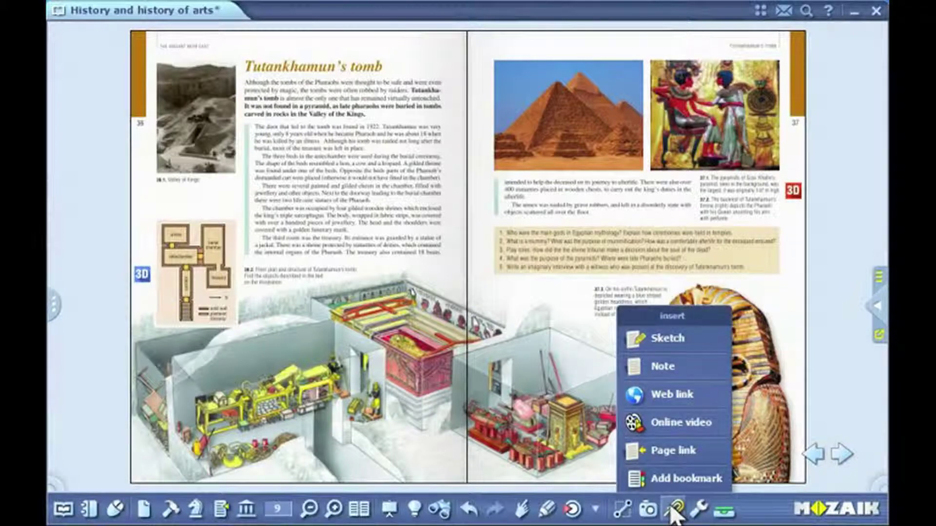
pyautogui.click(681, 339)
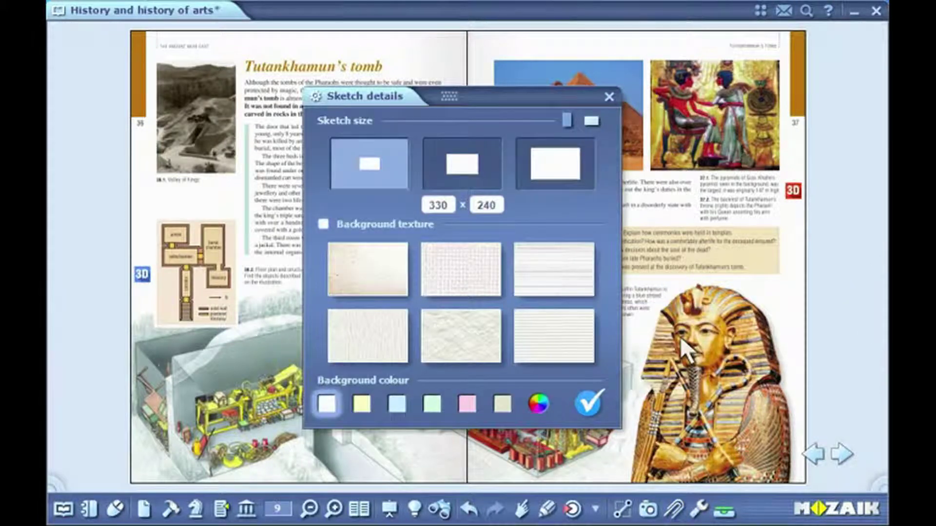
pyautogui.click(465, 175)
pyautogui.click(324, 223)
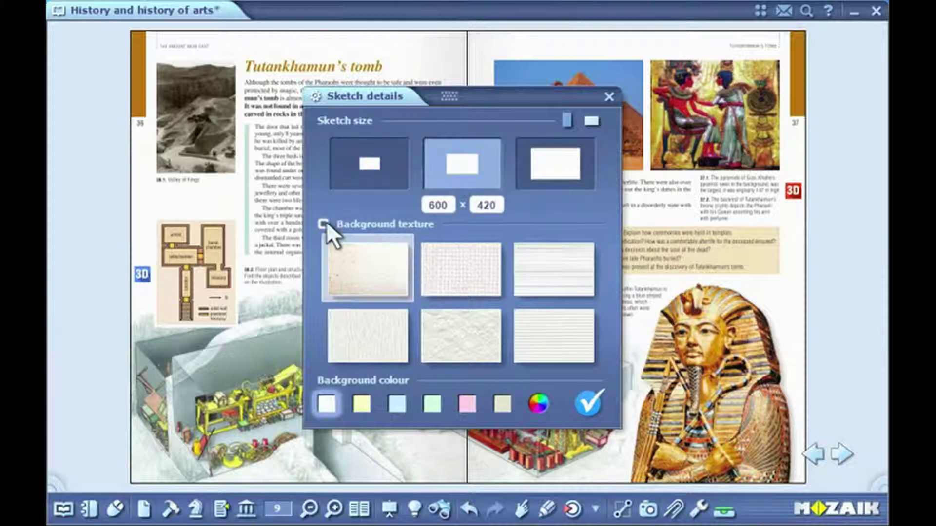
pyautogui.click(360, 396)
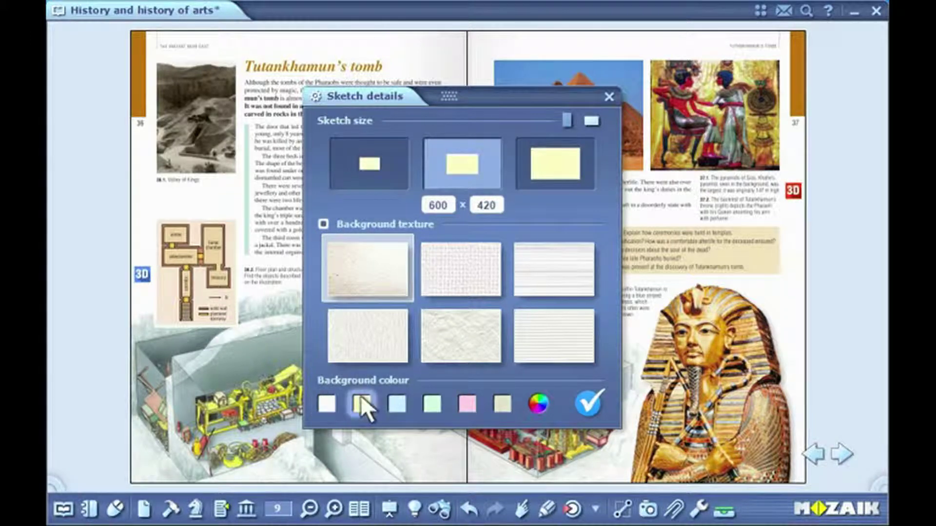
pyautogui.click(587, 399)
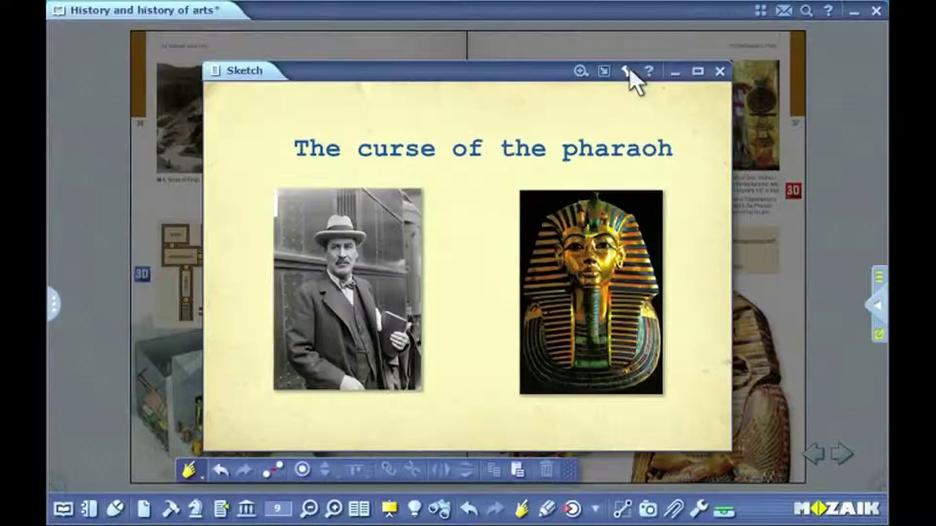
# Pin the sketch to page 37 as a small icon.
pyautogui.click(628, 71)
pyautogui.click(624, 143)
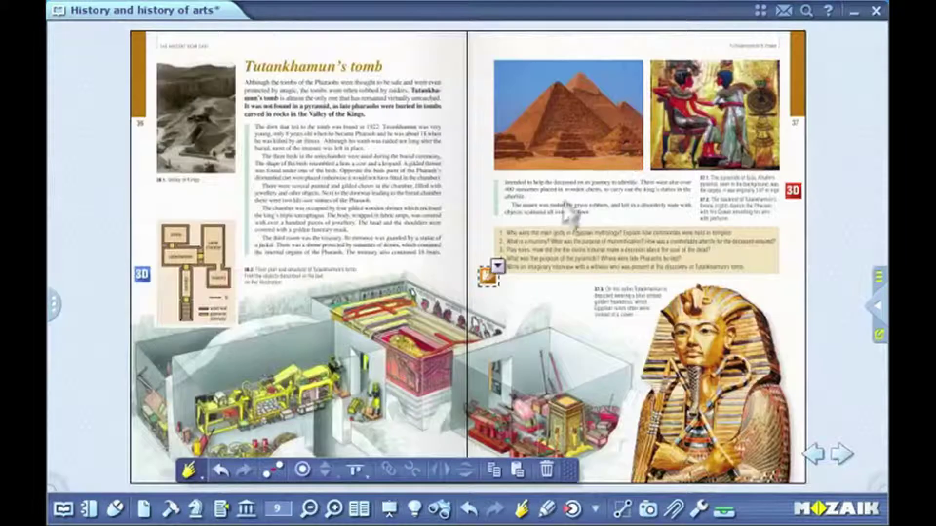
pyautogui.click(796, 153)
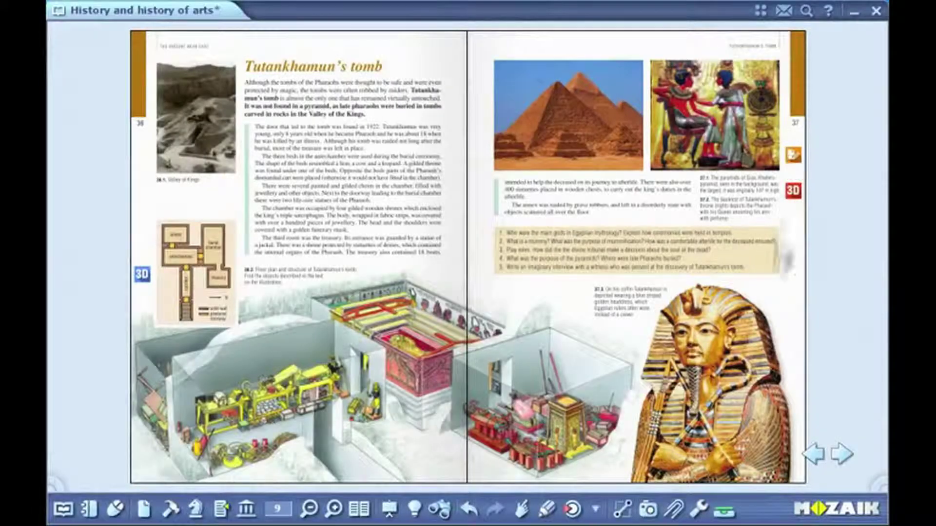
pyautogui.click(674, 509)
# Add a note 'Don't forget to watch The curse of the pharaoh video!' as a small icon.
pyautogui.click(673, 368)
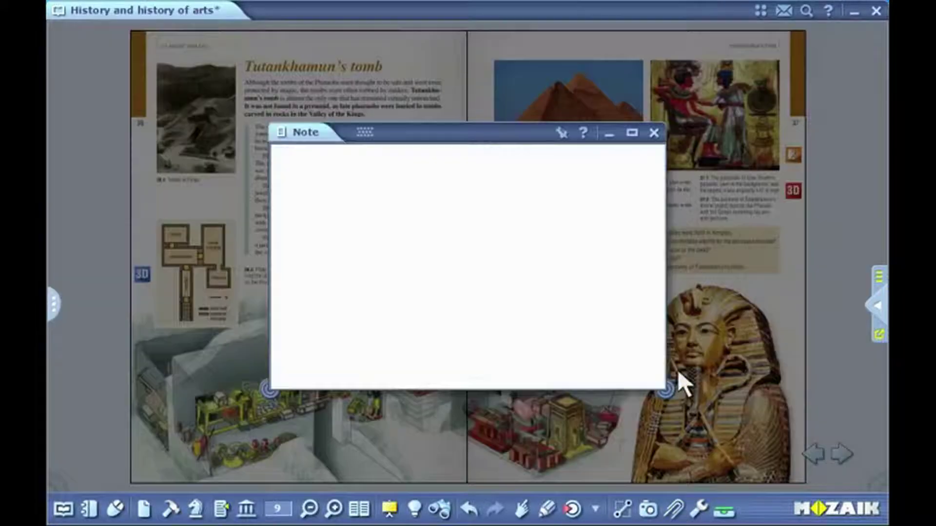
pyautogui.write("Don't forget to wat")
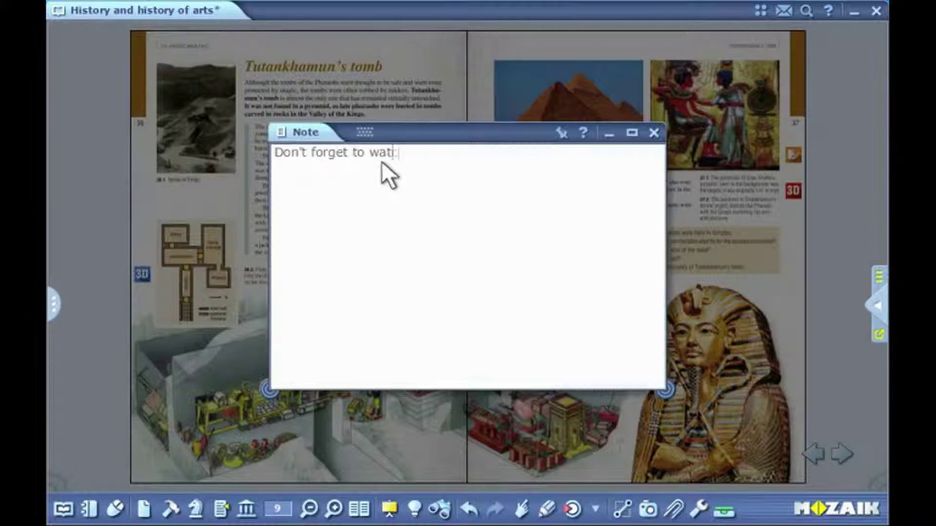
pyautogui.write('ch The curse of the pharaoh video!')
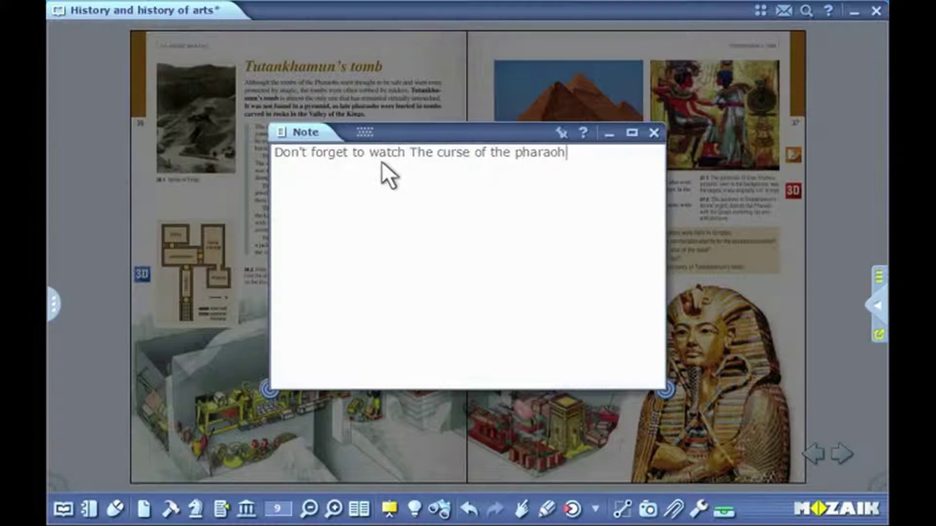
pyautogui.click(561, 132)
pyautogui.click(554, 197)
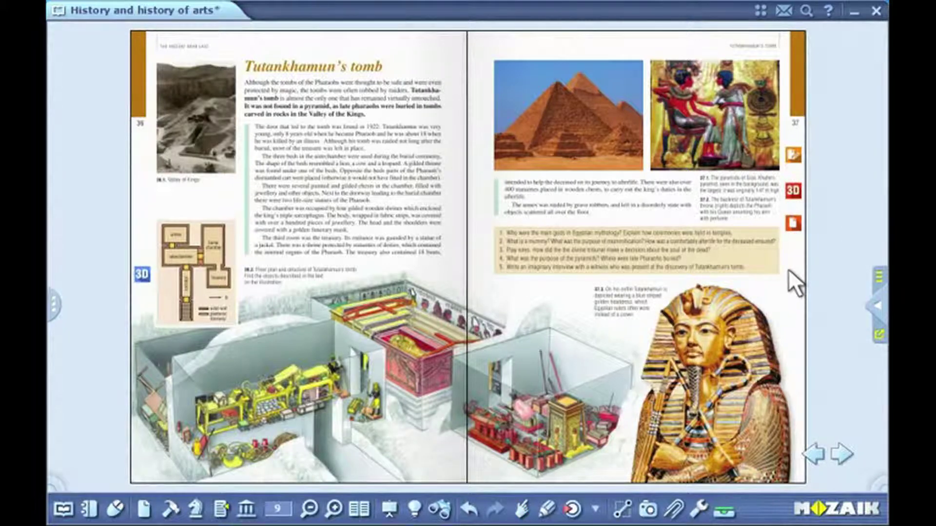
# Add a web link titled 'Tutankhamon' to the pasted Wikipedia address, keywords 'pharaoh egypt'.
pyautogui.click(674, 509)
pyautogui.click(675, 449)
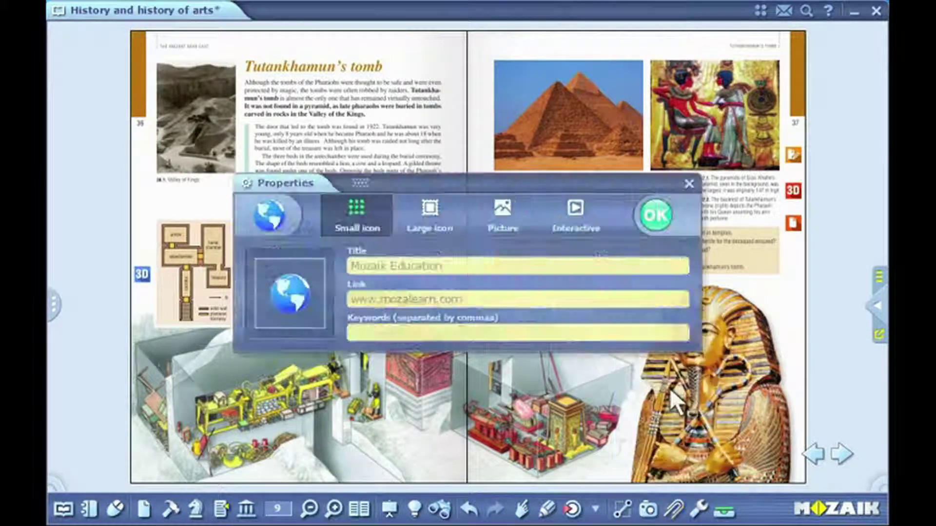
pyautogui.click(461, 271)
pyautogui.write('Tutankhamon')
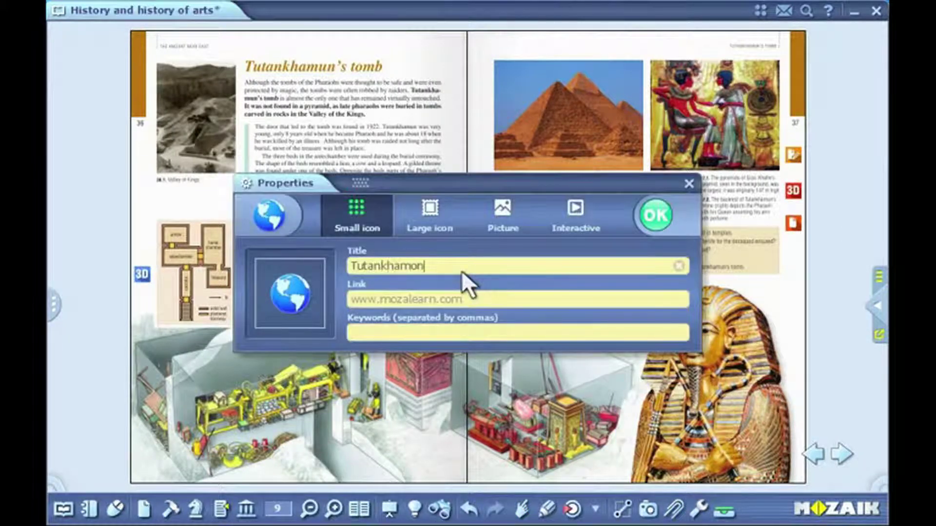
pyautogui.click(458, 294)
pyautogui.write('http://en.wikipedia.org/wiki/Tutankhamun')
pyautogui.click(457, 332)
pyautogui.write('pharaoh egypt')
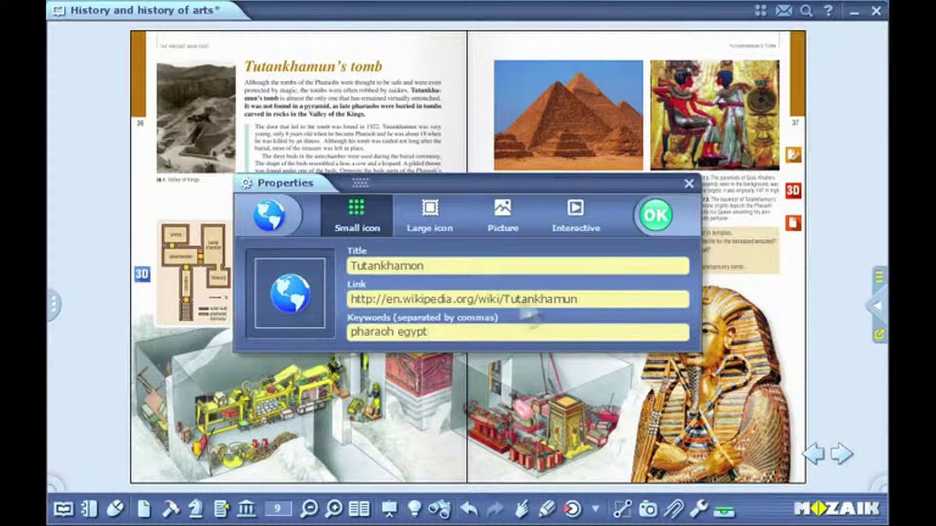
pyautogui.click(650, 222)
# Move the web link icon lower in the margin and test-open the Wikipedia page.
pyautogui.moveTo(790, 103); pyautogui.dragTo(792, 254)
pyautogui.click(790, 256)
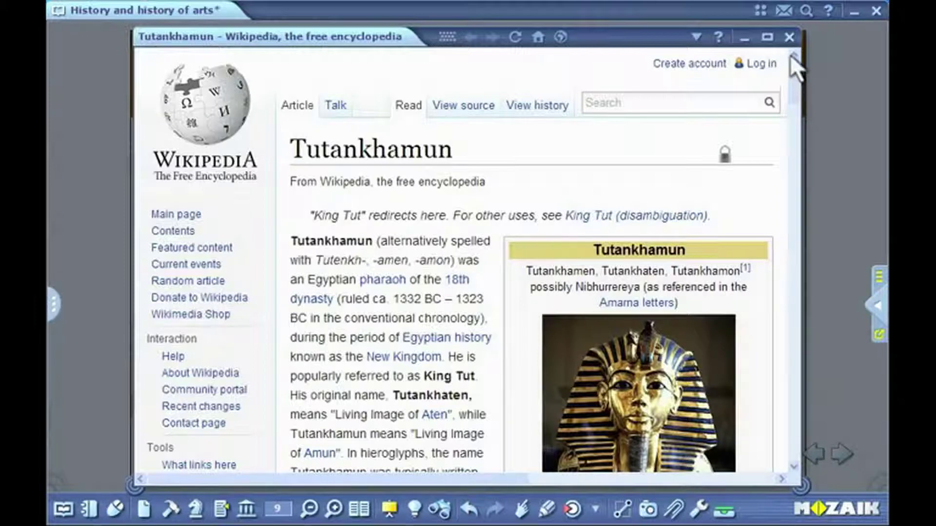
pyautogui.click(789, 37)
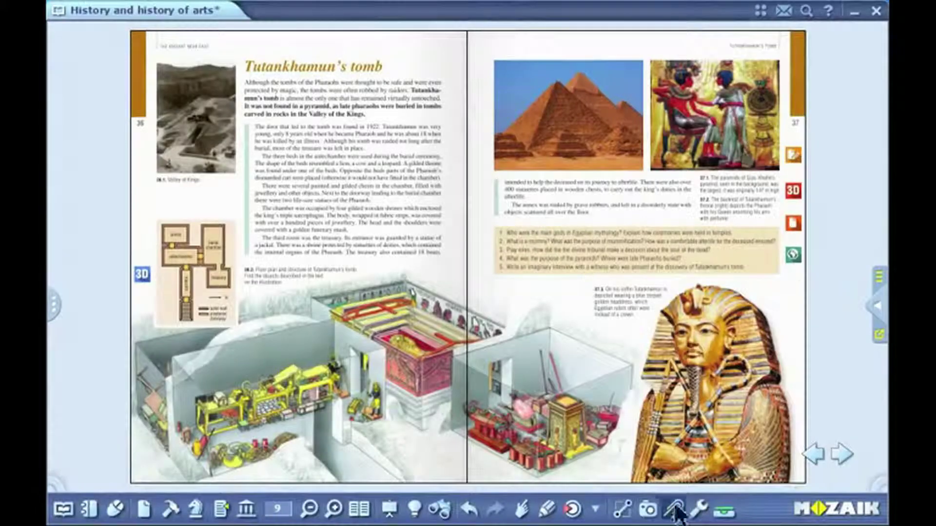
# Add an online video titled 'Tutankhamon' with the pasted YouTube address, keywords 'pharaoh egypt'.
pyautogui.click(674, 510)
pyautogui.click(684, 425)
pyautogui.click(524, 270)
pyautogui.write('Tutan')
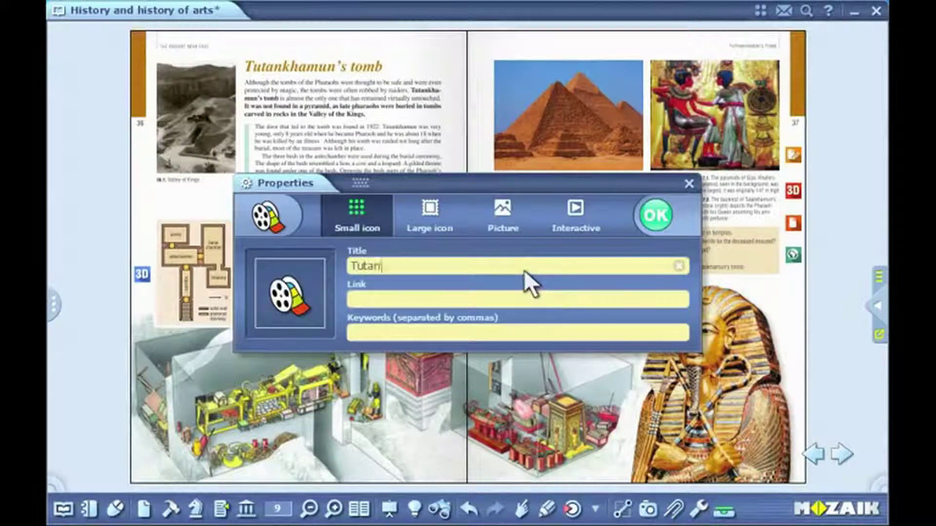
pyautogui.write('khamon')
pyautogui.click(519, 294)
pyautogui.write('https://www.youtube.com/watch?v=gG9nXFy0pPU')
pyautogui.click(509, 327)
pyautogui.write('pharaoh egypt')
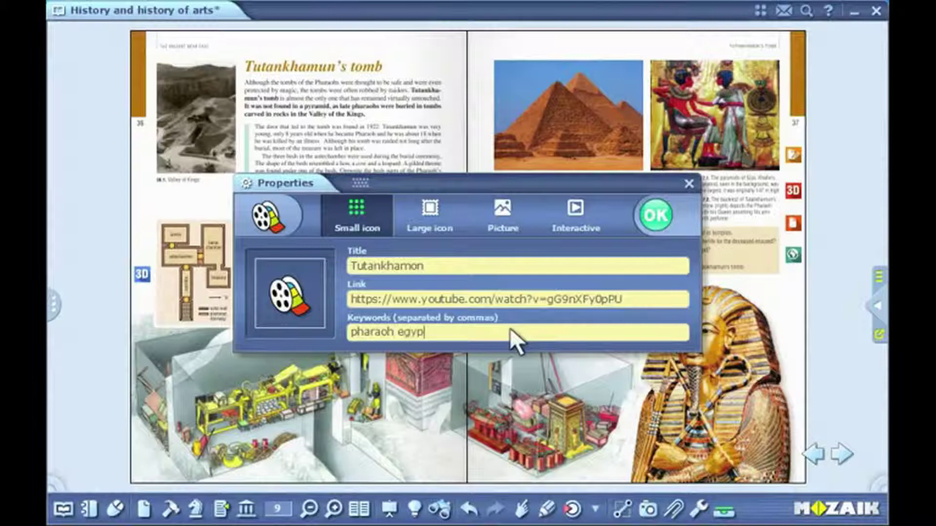
pyautogui.click(655, 216)
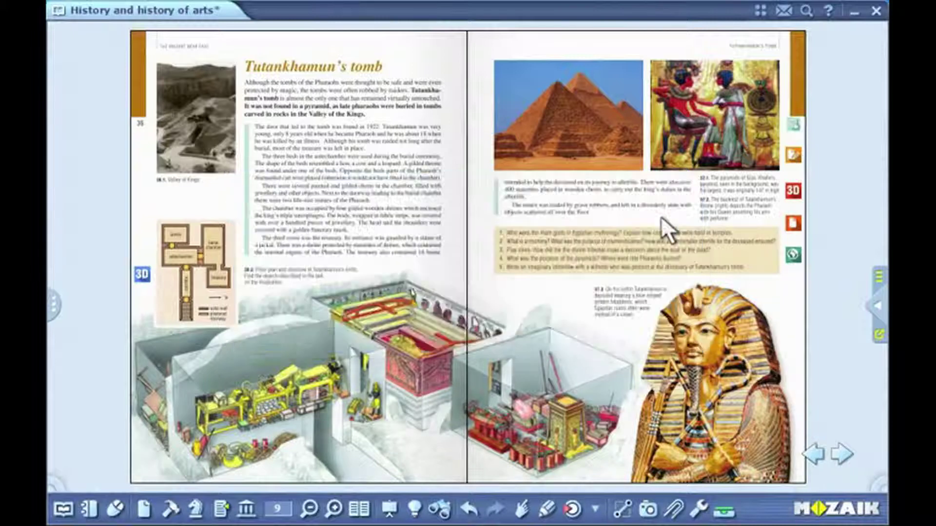
# Open the new video icon, play the video, then pause it.
pyautogui.click(788, 129)
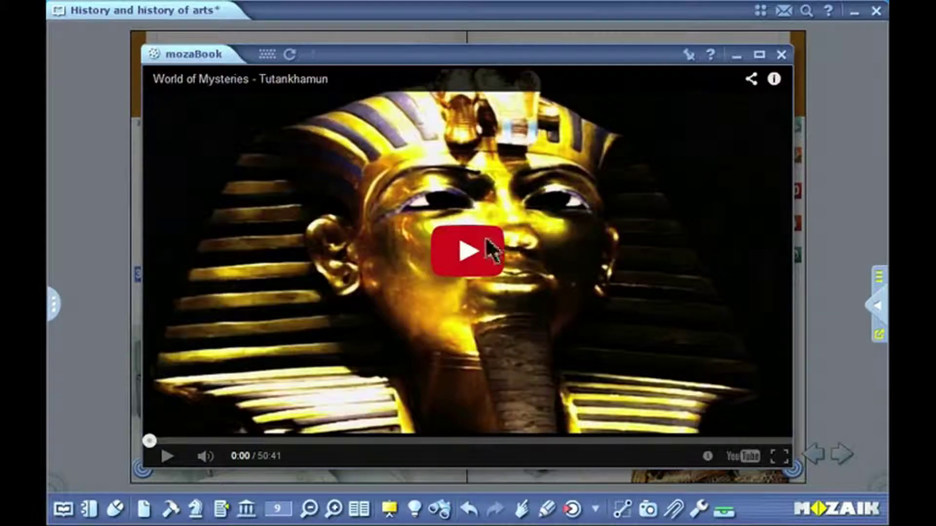
pyautogui.click(488, 250)
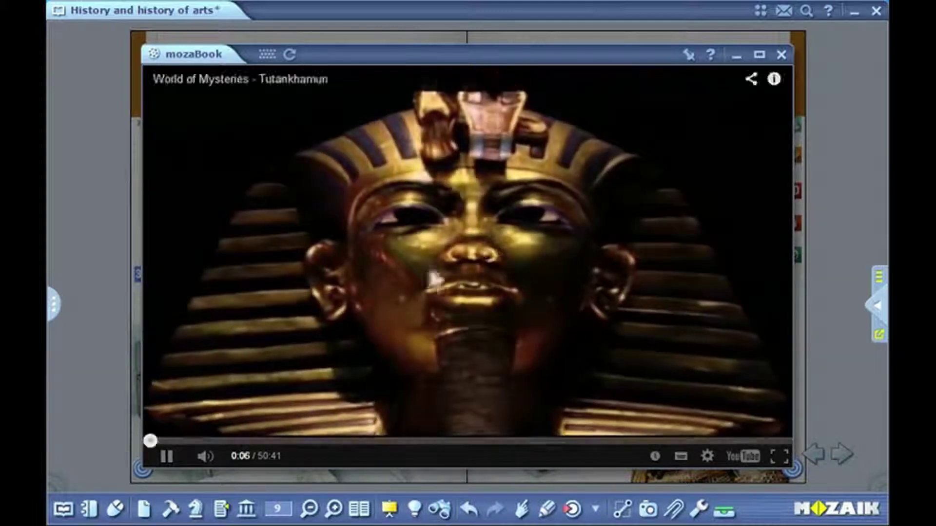
pyautogui.click(273, 419)
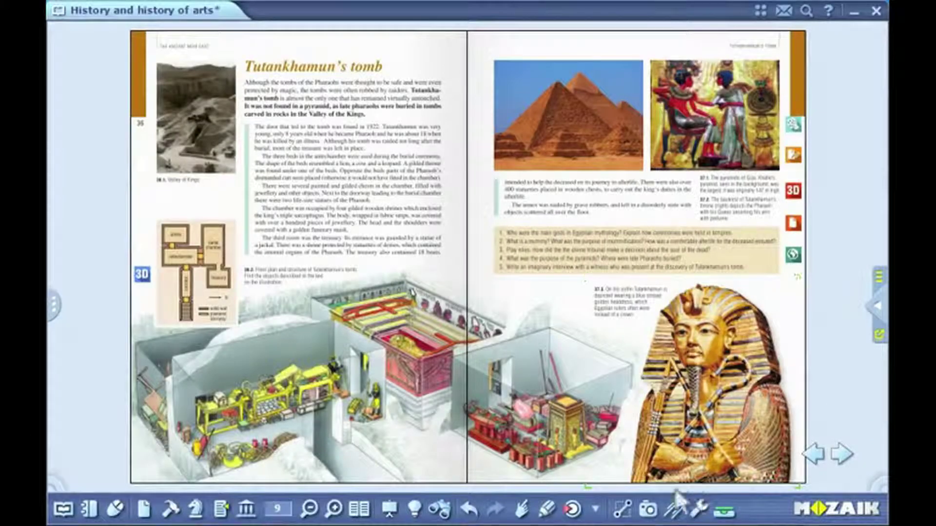
# Place a link to page 9 on page 49 and follow it back.
pyautogui.click(672, 507)
pyautogui.click(670, 449)
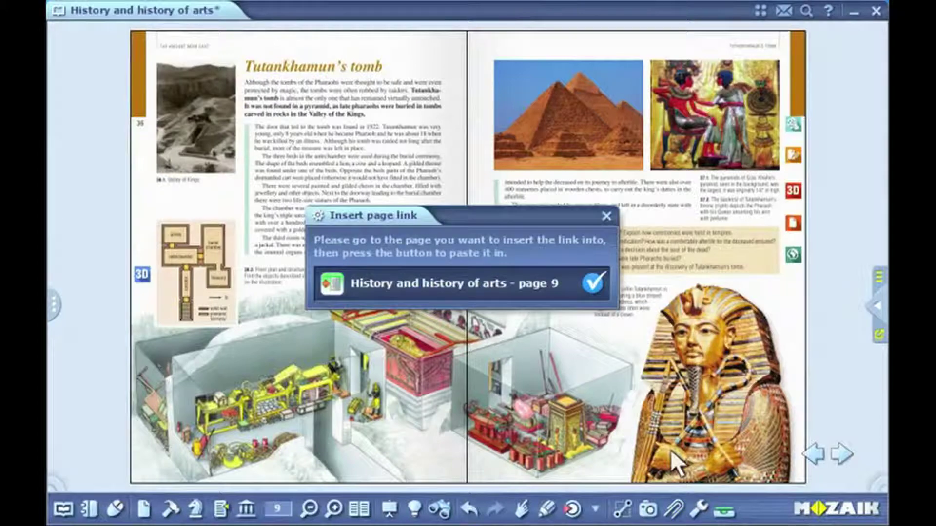
pyautogui.click(839, 452)
pyautogui.click(838, 452)
pyautogui.click(839, 452)
pyautogui.click(839, 453)
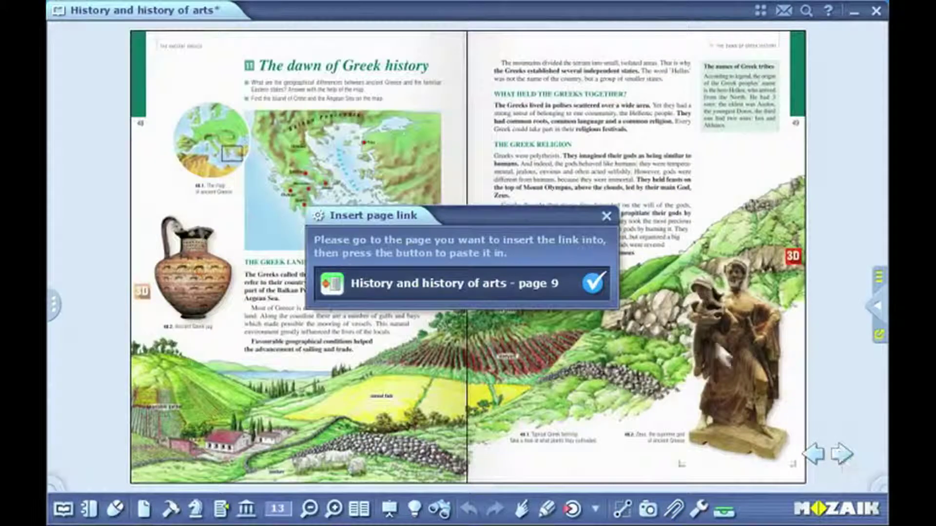
pyautogui.click(585, 278)
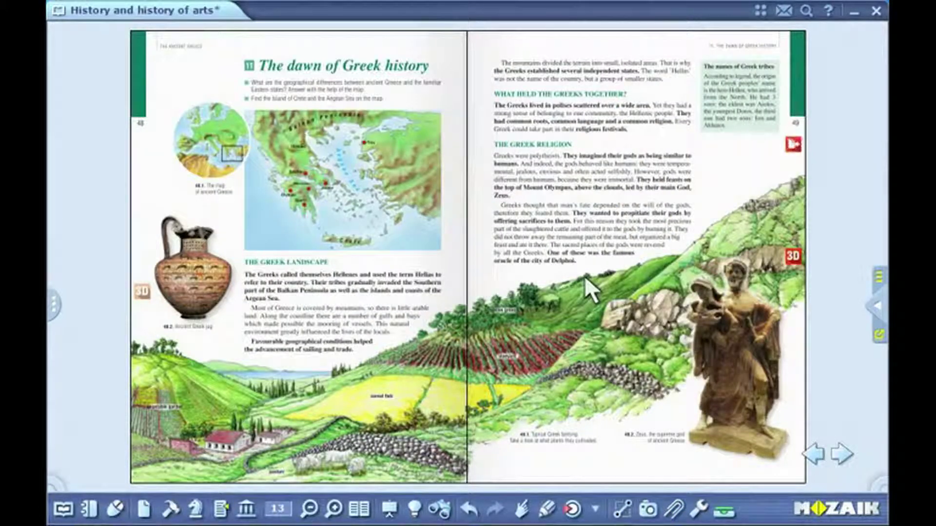
pyautogui.click(785, 145)
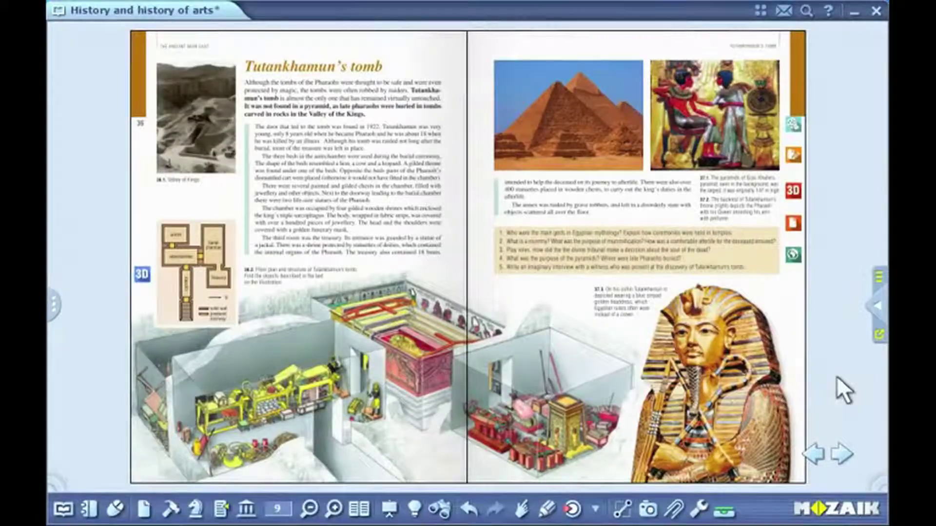
# Bookmark the Tutankhamun's tomb page and turn back two pages.
pyautogui.click(675, 510)
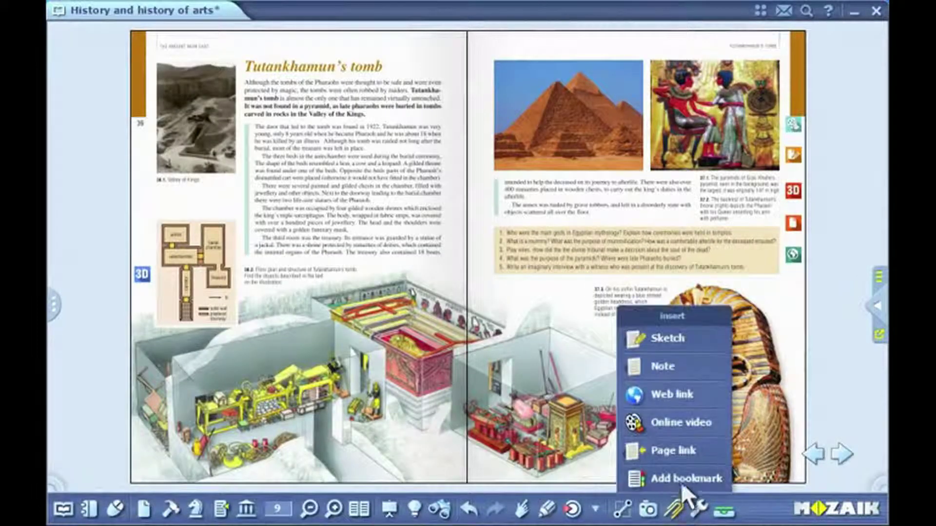
pyautogui.click(686, 480)
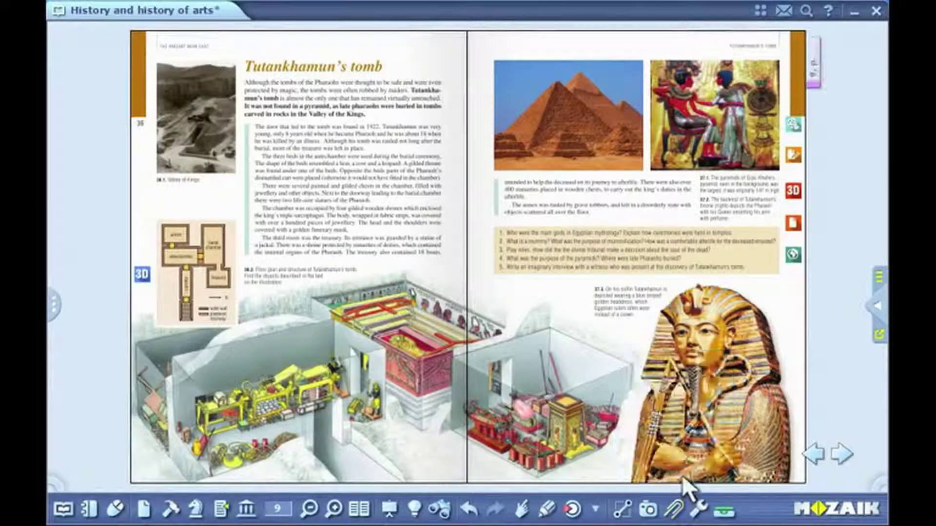
pyautogui.click(814, 455)
pyautogui.click(814, 454)
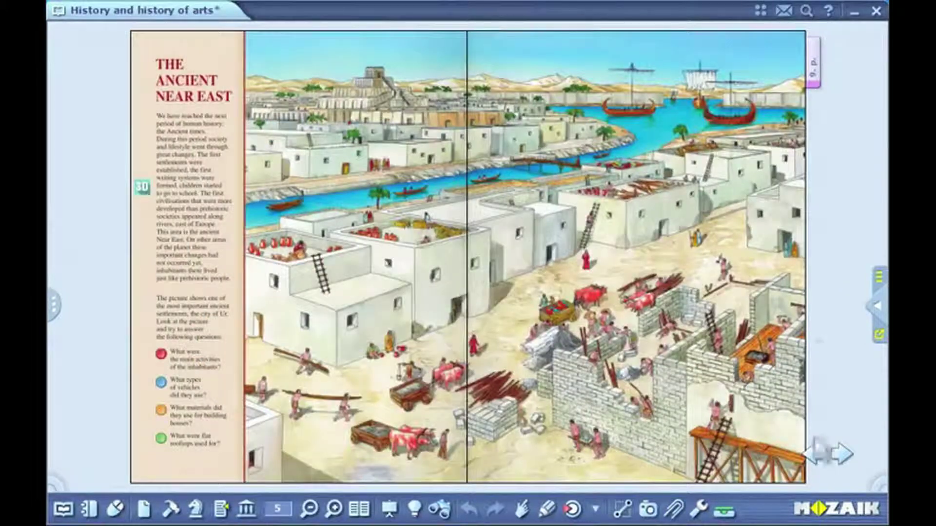
# Return to bookmarked page 9, zoom into the answer lines and handwrite 'moon' with the pencil.
pyautogui.click(818, 77)
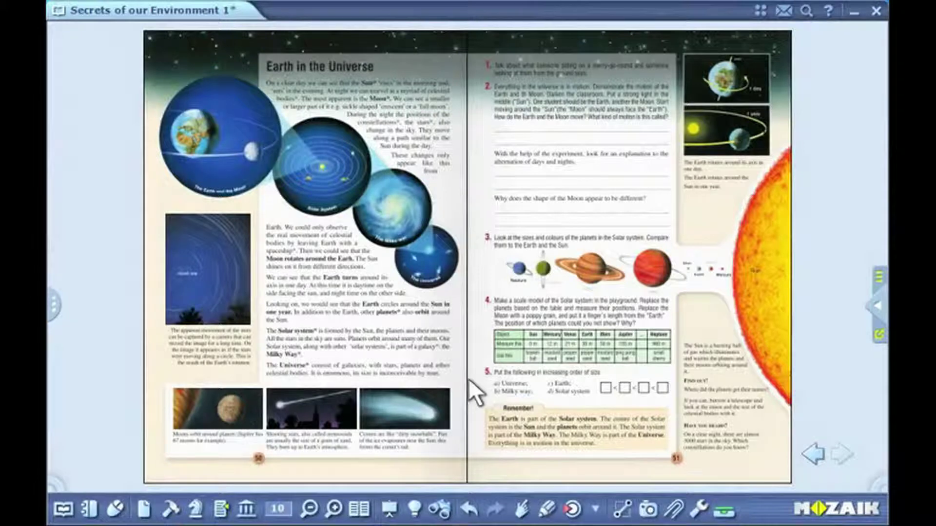
pyautogui.click(335, 510)
pyautogui.click(571, 190)
pyautogui.moveTo(482, 198); pyautogui.dragTo(485, 150)
pyautogui.click(546, 510)
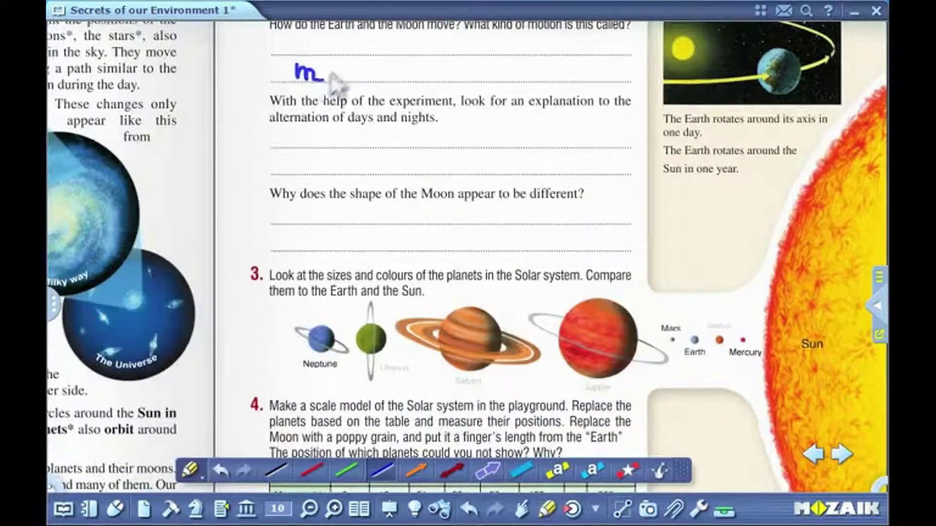
pyautogui.moveTo(364, 77); pyautogui.dragTo(394, 69)
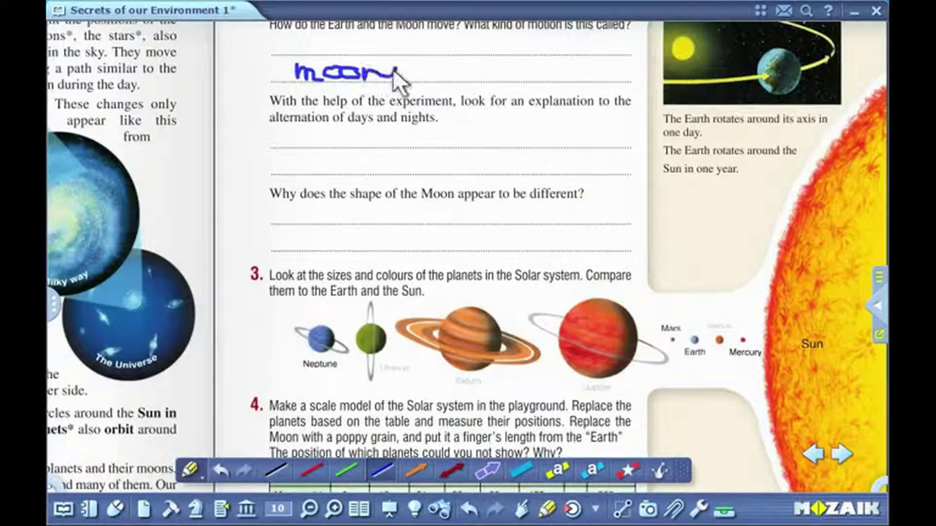
# Select the handwritten ink and convert it to the typed word 'moon' via Recognition.
pyautogui.click(200, 470)
pyautogui.click(219, 390)
pyautogui.click(363, 73)
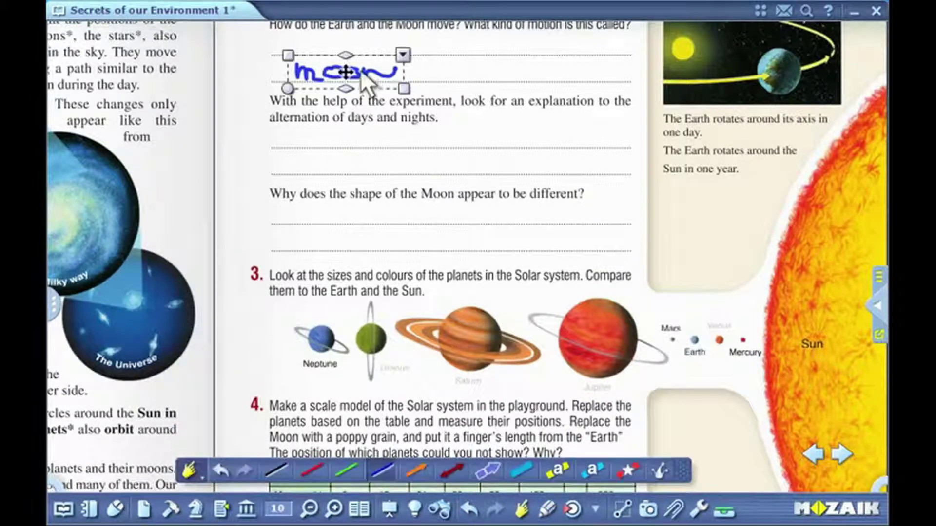
pyautogui.rightClick(367, 71)
pyautogui.moveTo(410, 101)
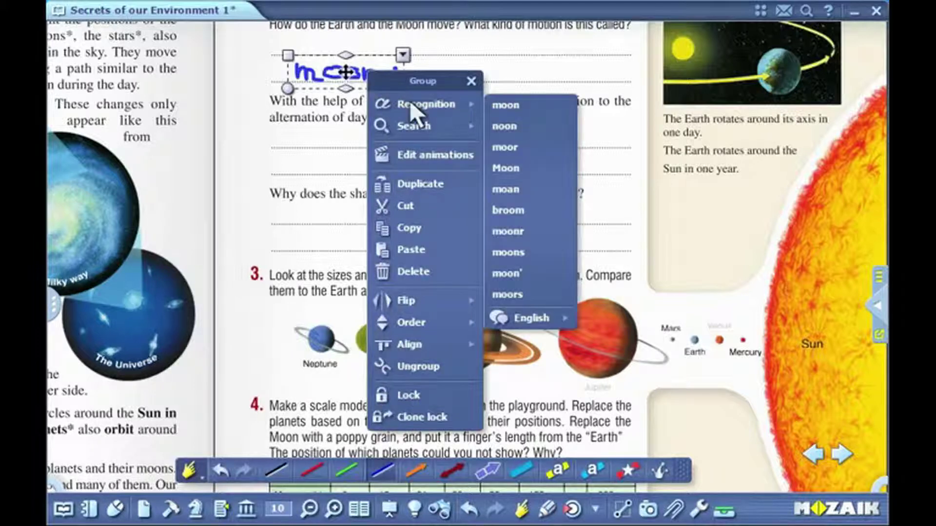
pyautogui.click(507, 105)
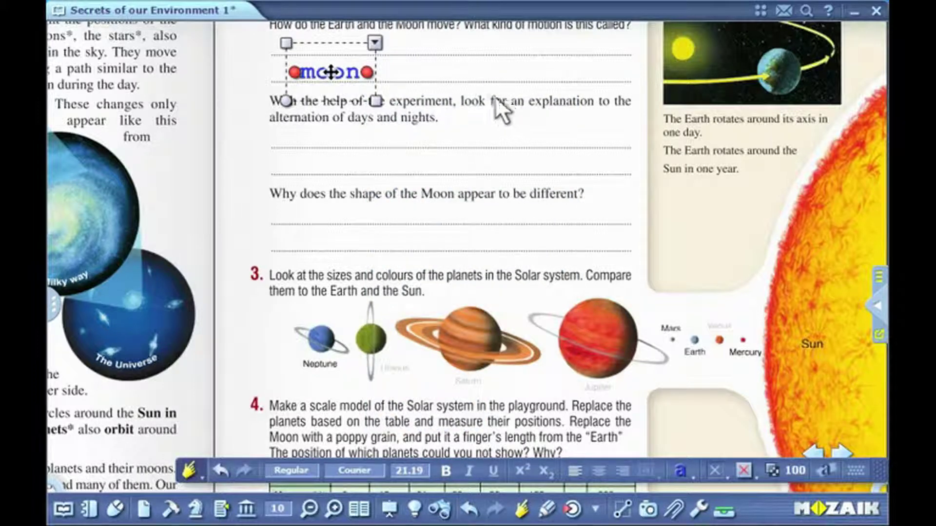
pyautogui.click(460, 74)
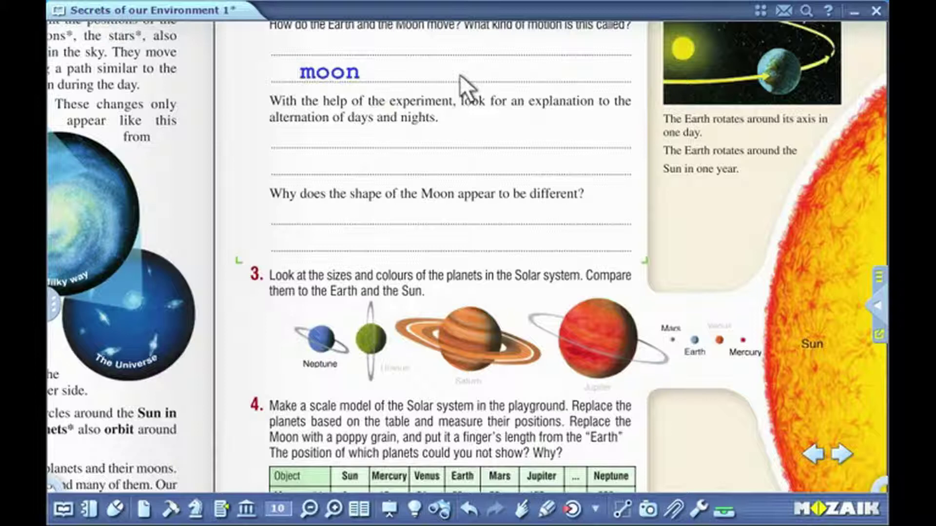
# Run a Search > Webpage on the 'moon' text, then close the browser results.
pyautogui.click(338, 71)
pyautogui.rightClick(346, 73)
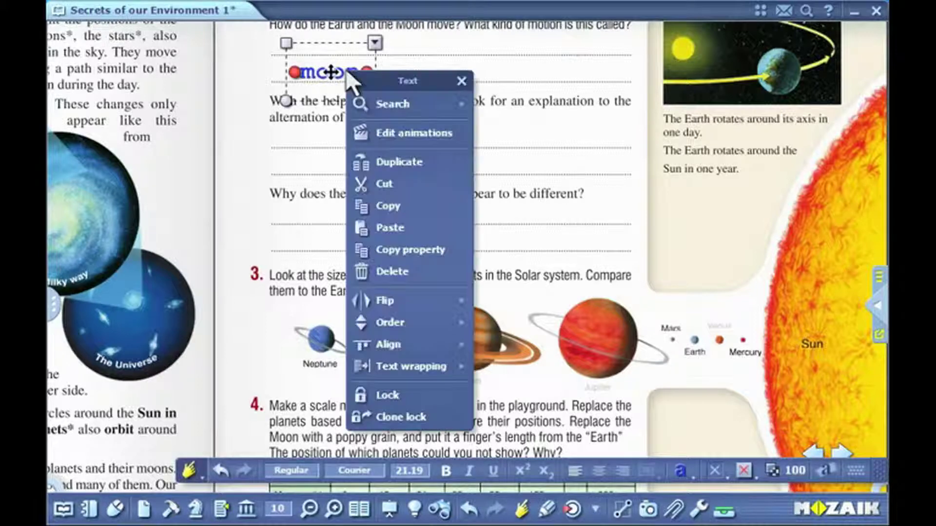
pyautogui.moveTo(387, 98)
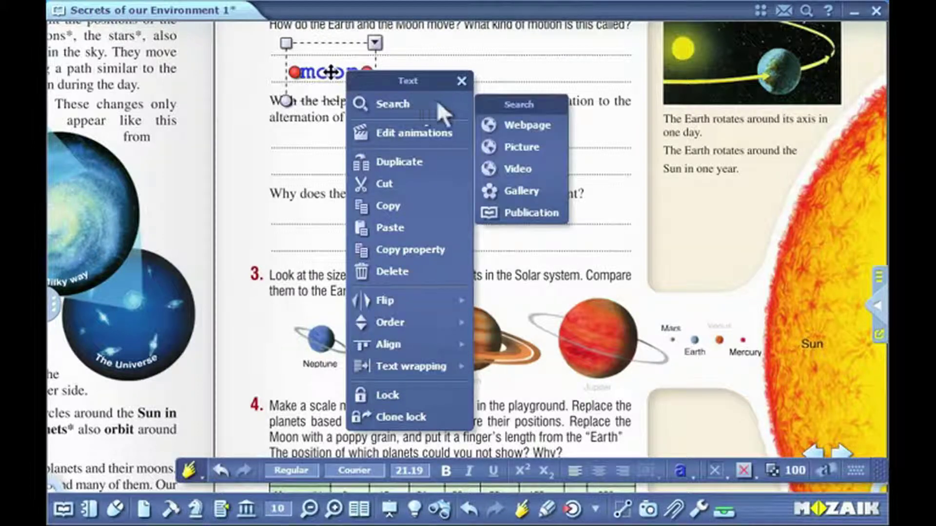
pyautogui.click(528, 126)
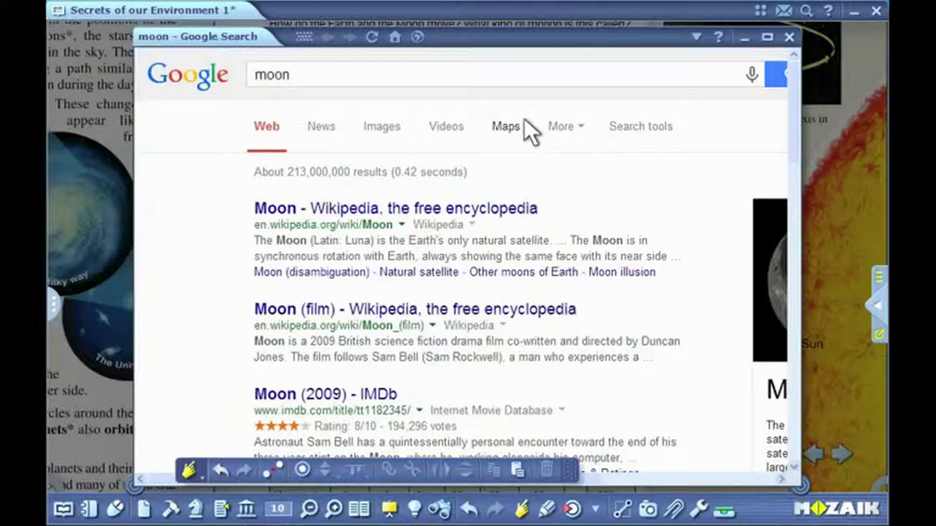
pyautogui.click(789, 37)
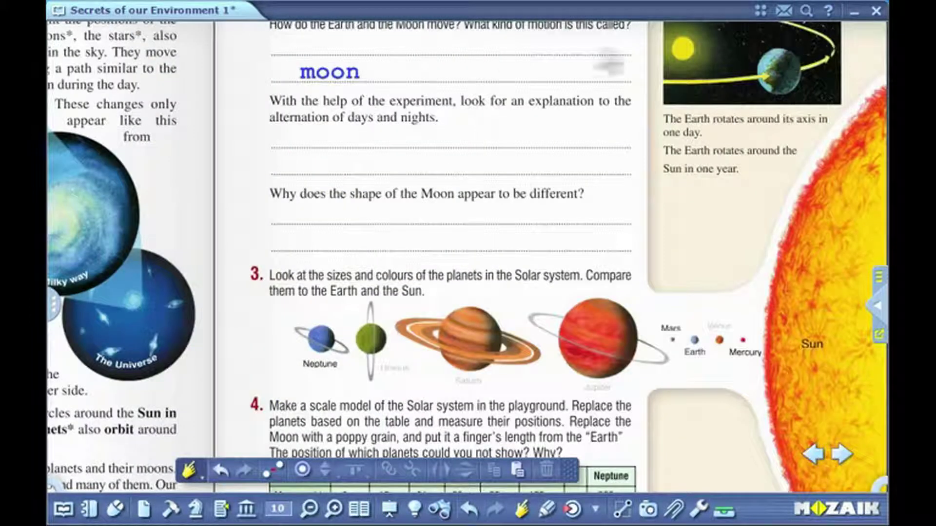
# Zoom out to the spread, search the book for 'moon' and step through four matches.
pyautogui.click(309, 509)
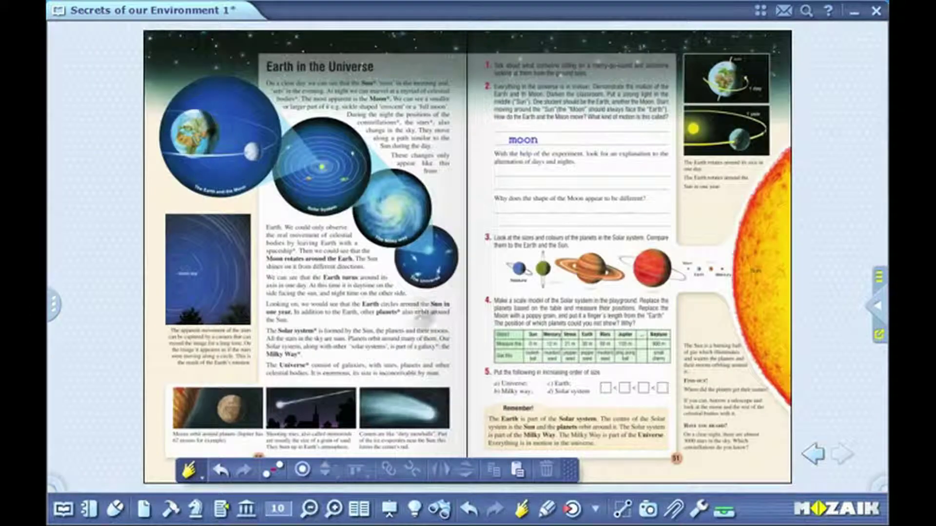
pyautogui.moveTo(522, 138); pyautogui.dragTo(441, 508)
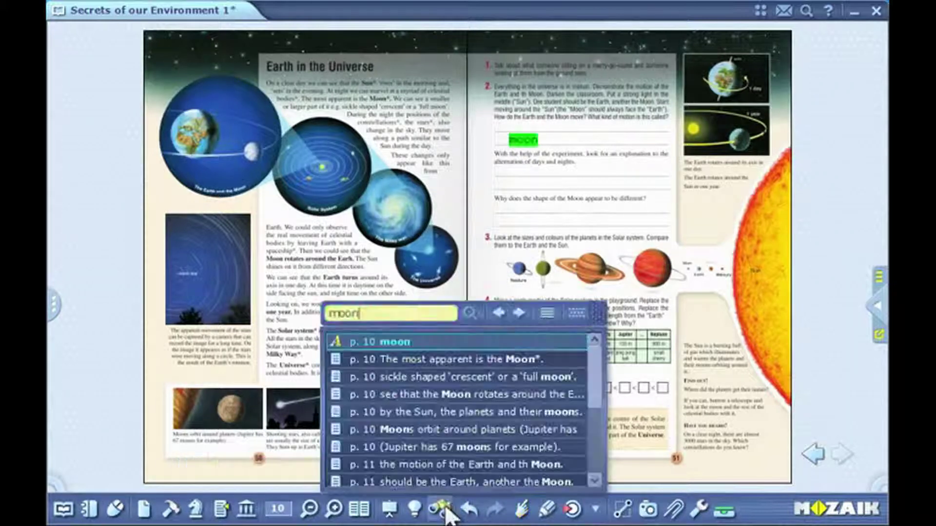
pyautogui.click(513, 318)
pyautogui.click(513, 317)
pyautogui.click(513, 317)
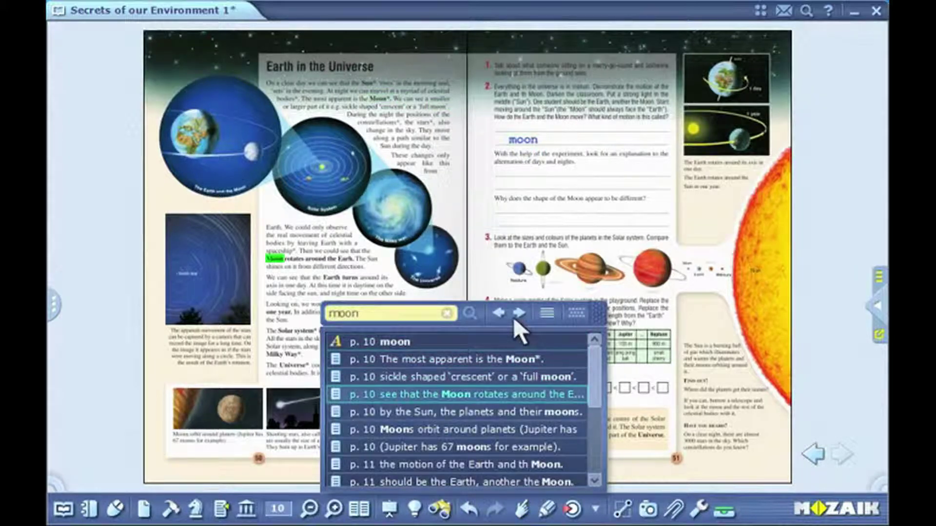
pyautogui.click(513, 317)
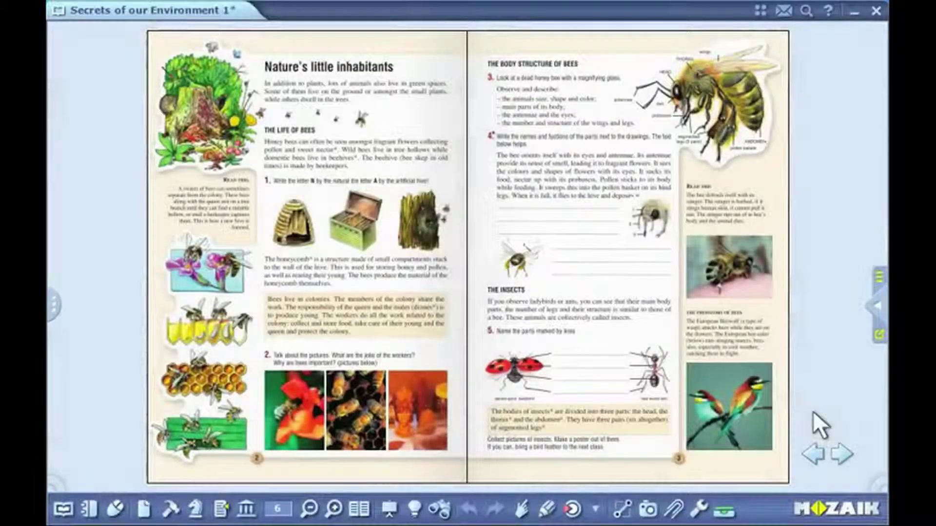
# Open Settings and browse the mozaBook login, mozaWeb account, Mouse/touch, General and Desktop icons pages.
pyautogui.click(699, 507)
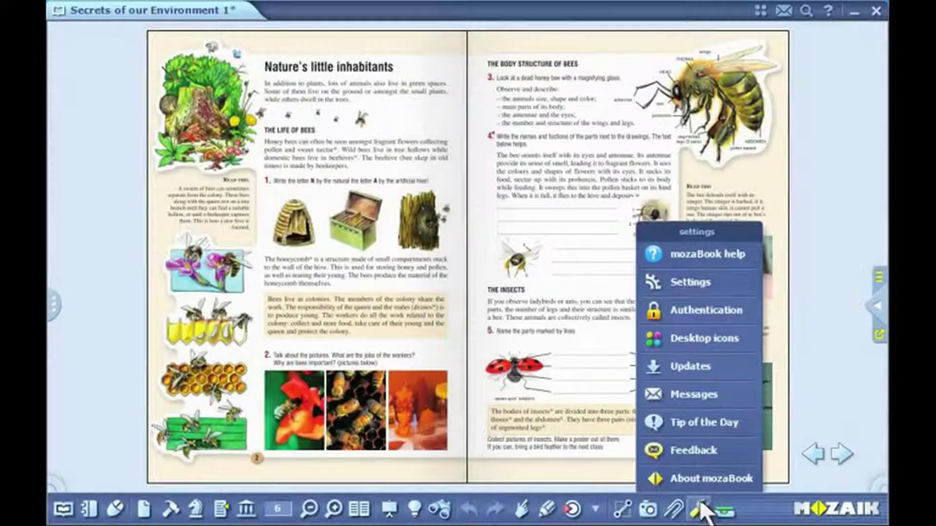
pyautogui.click(701, 286)
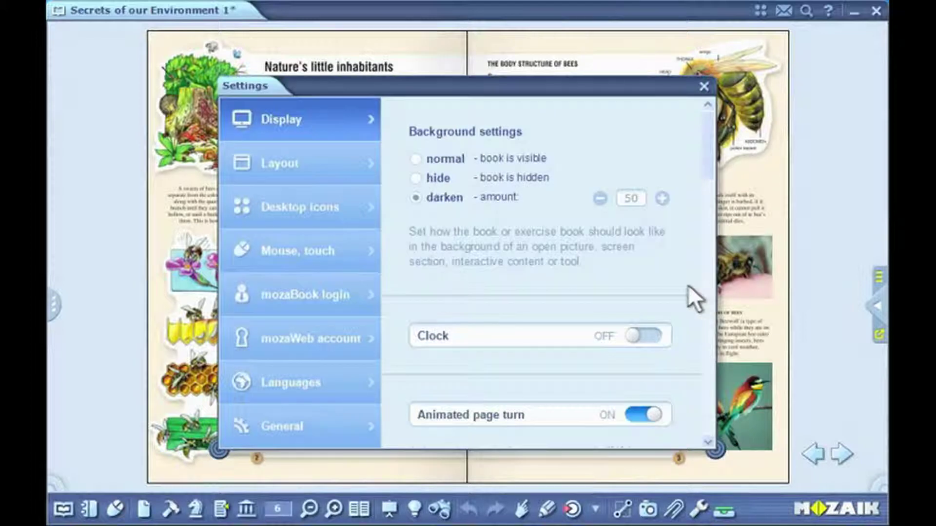
pyautogui.click(347, 284)
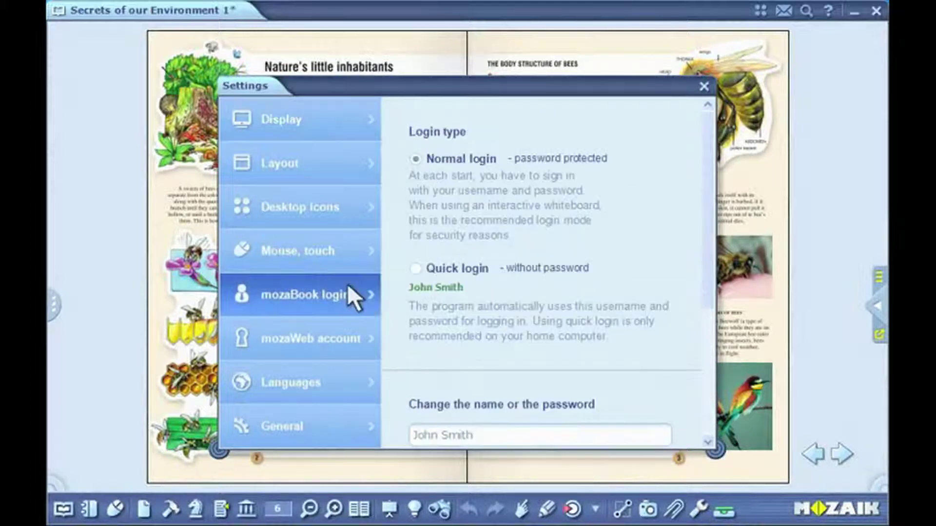
pyautogui.click(337, 332)
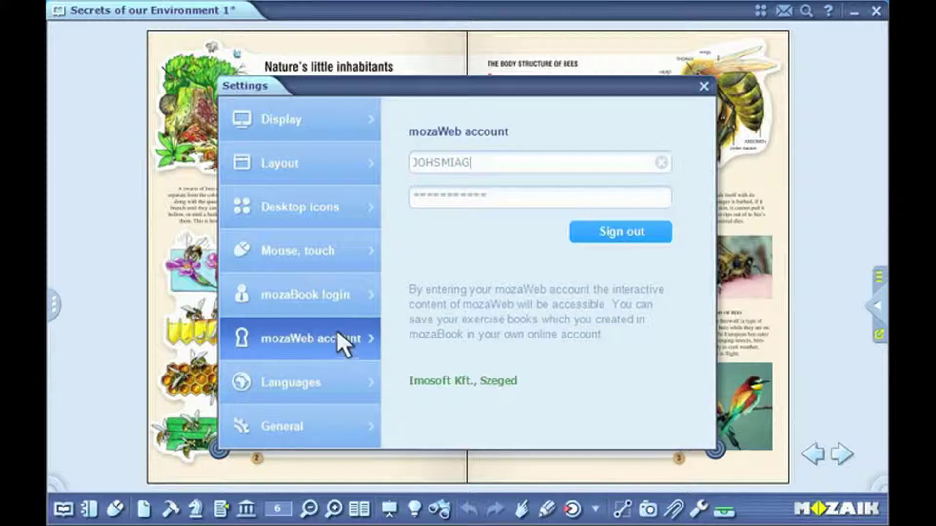
pyautogui.click(332, 253)
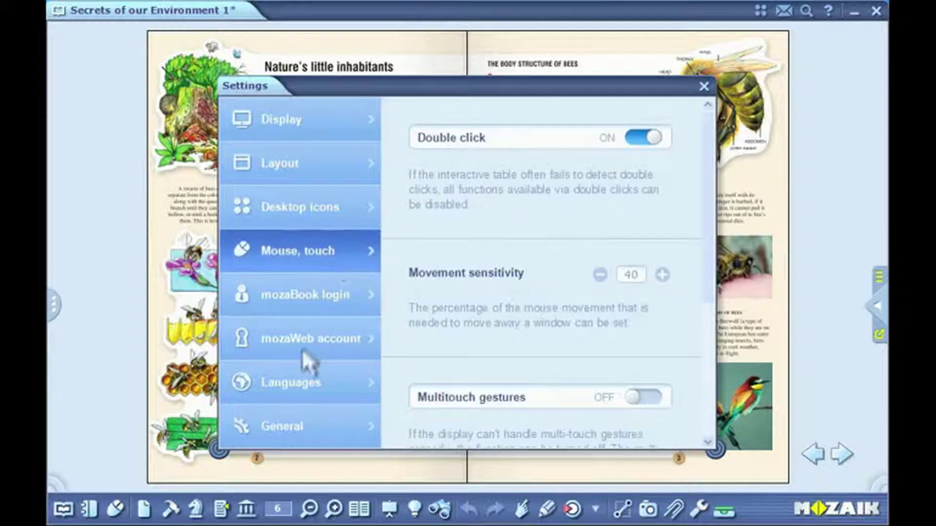
pyautogui.click(298, 428)
pyautogui.moveTo(708, 141); pyautogui.dragTo(698, 429)
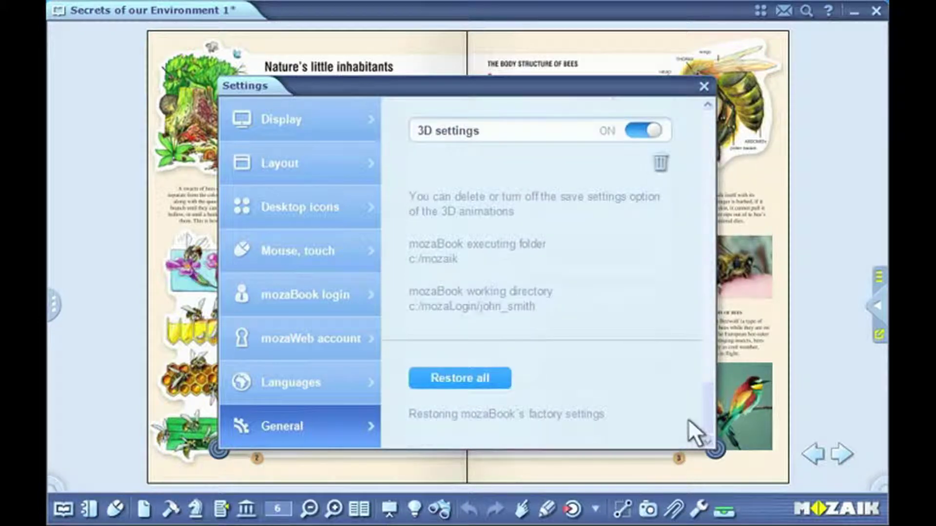
pyautogui.click(352, 225)
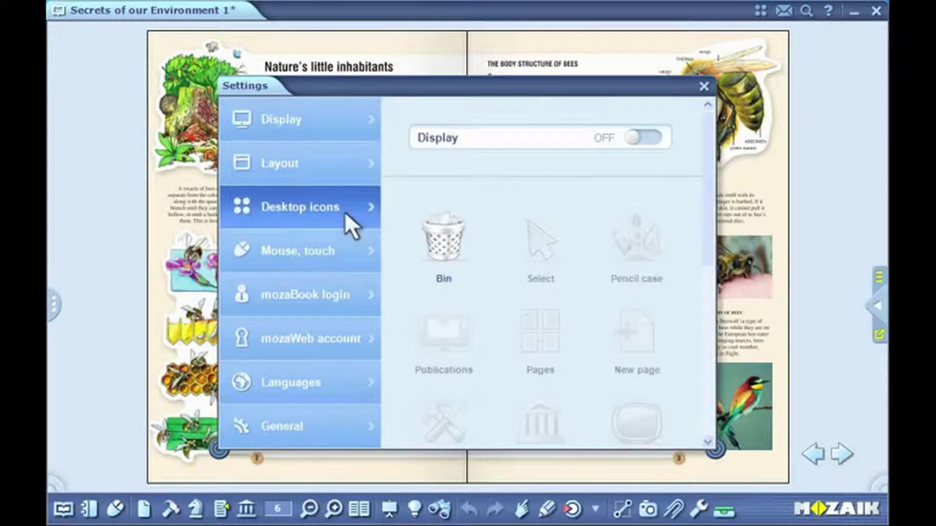
# Turn desktop icons on with Publications, Tools and Library, then drag Library to the right edge.
pyautogui.click(633, 138)
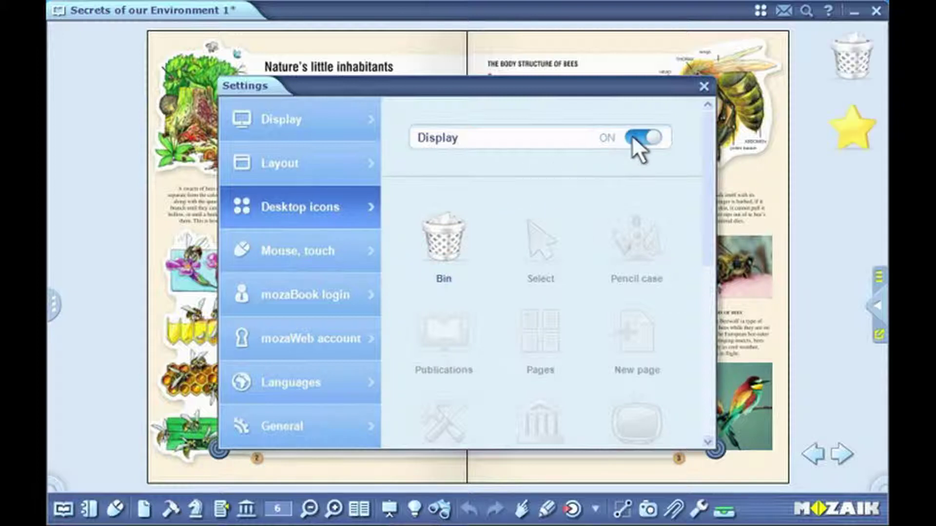
pyautogui.click(457, 319)
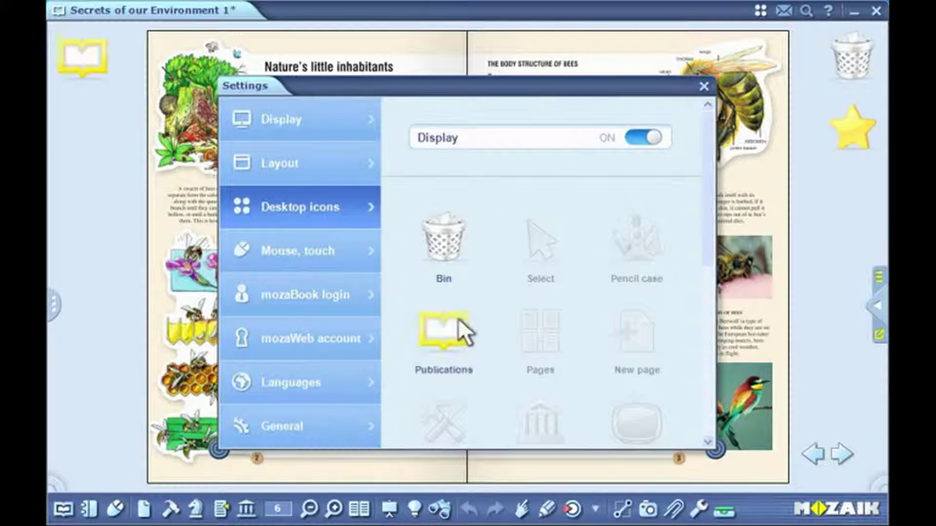
pyautogui.click(451, 408)
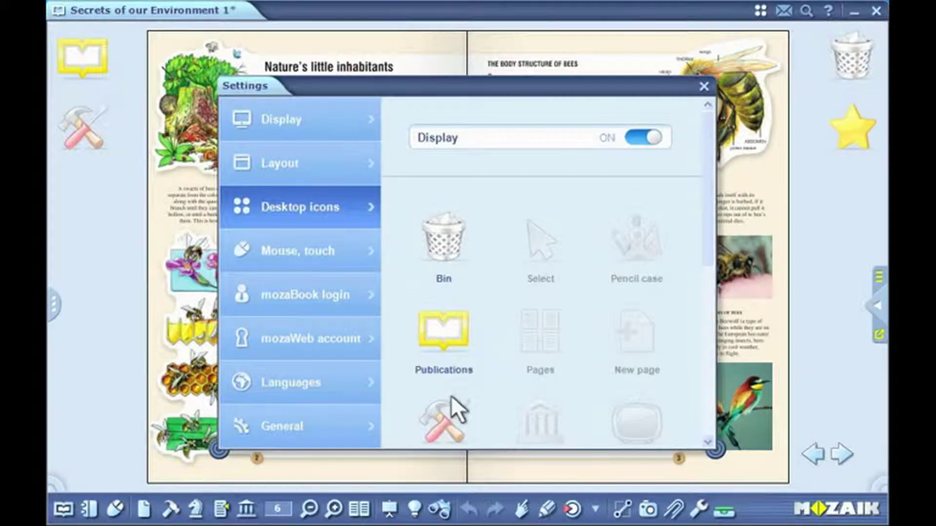
pyautogui.click(532, 410)
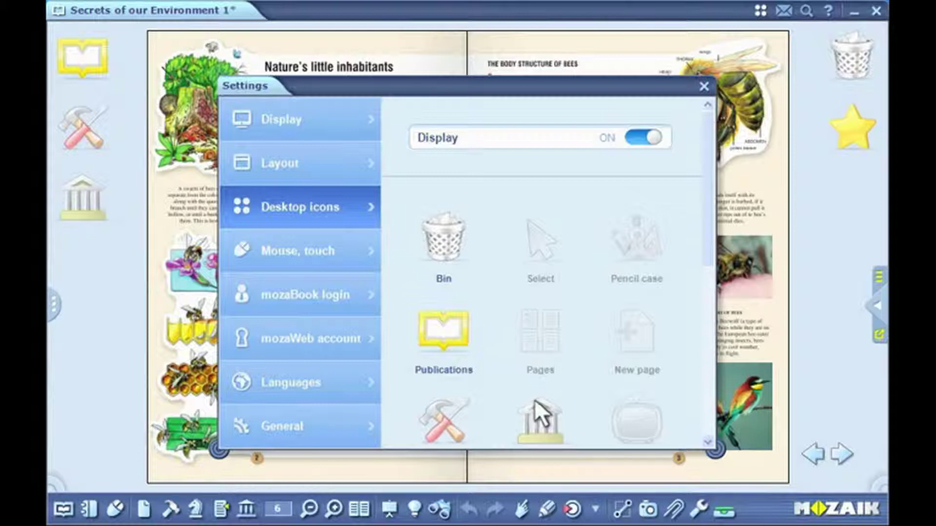
pyautogui.click(702, 88)
pyautogui.moveTo(97, 202); pyautogui.dragTo(830, 199)
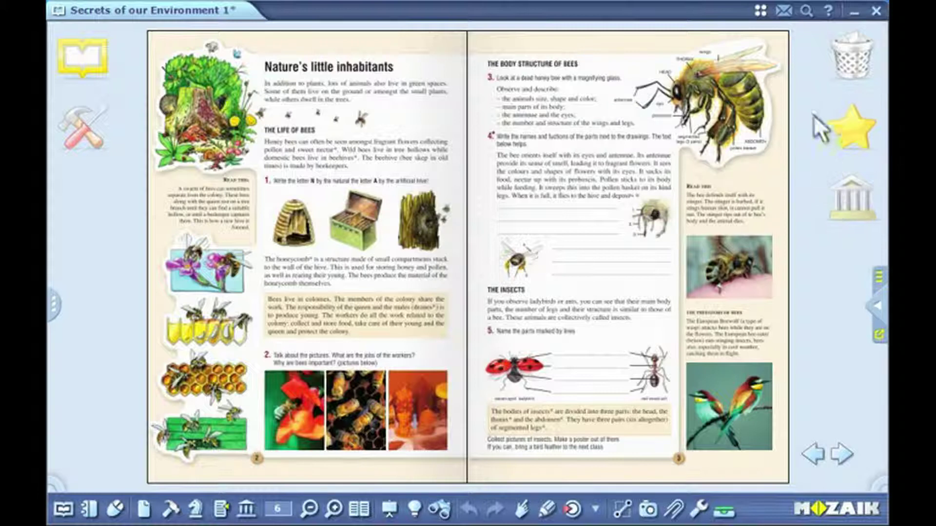
# Hide and re-show the desktop icons, then move the collapsed side tool panel left and back.
pyautogui.click(761, 10)
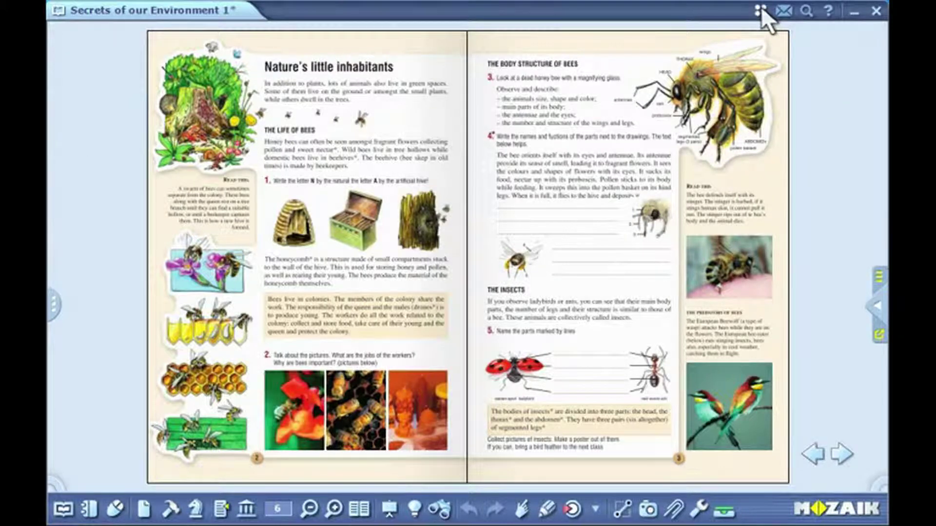
pyautogui.click(761, 11)
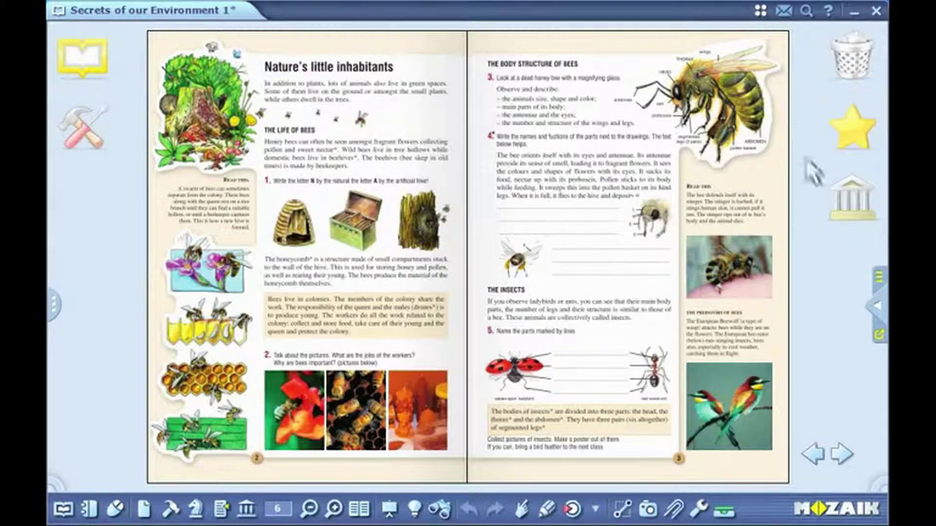
pyautogui.click(875, 307)
pyautogui.click(870, 306)
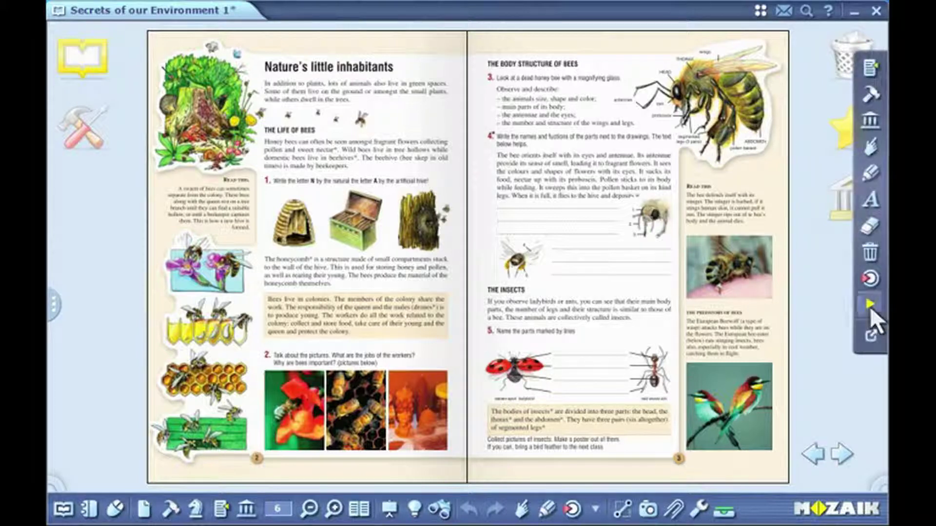
pyautogui.click(55, 303)
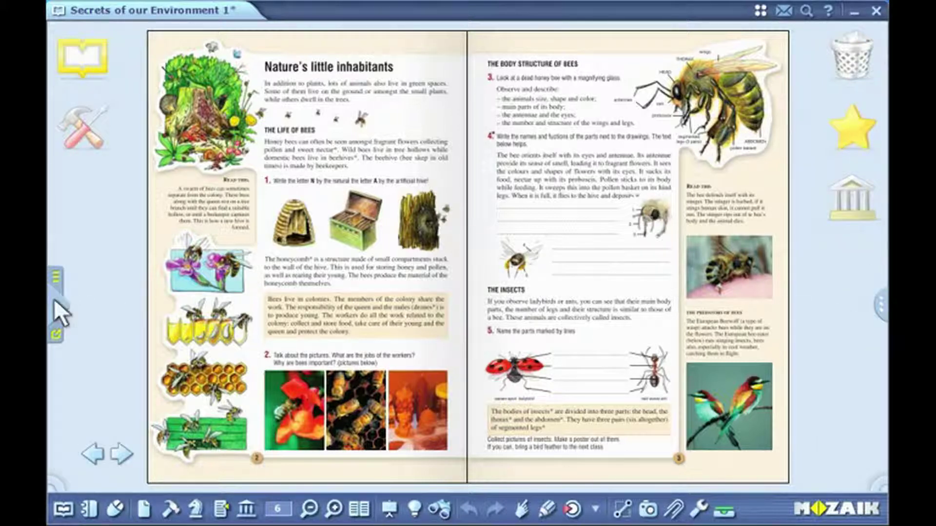
pyautogui.click(880, 312)
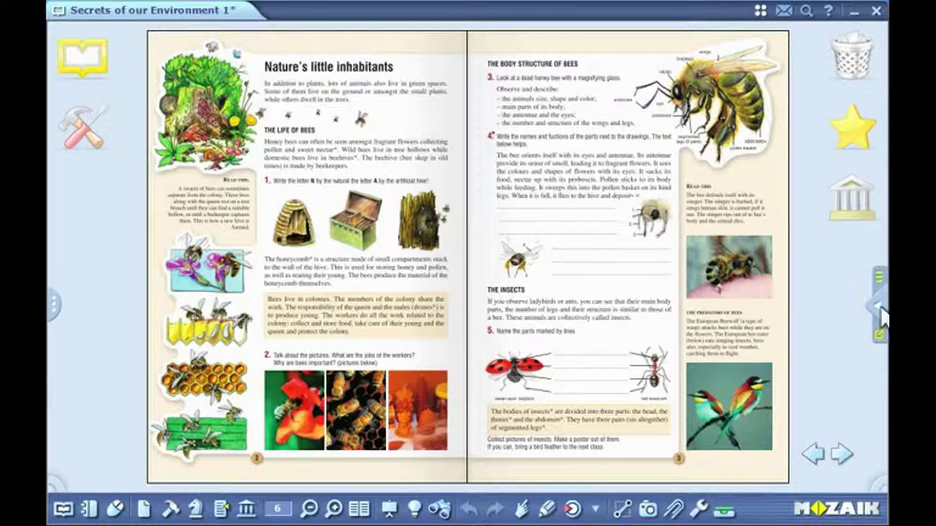
# Reopen and collapse the side tool panel, then bring up the mozaBook help contents.
pyautogui.click(880, 306)
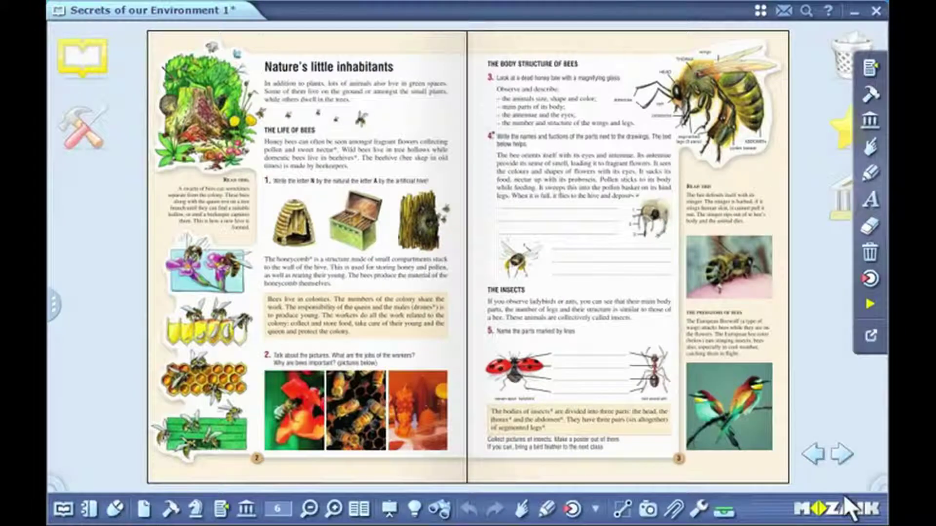
pyautogui.click(865, 305)
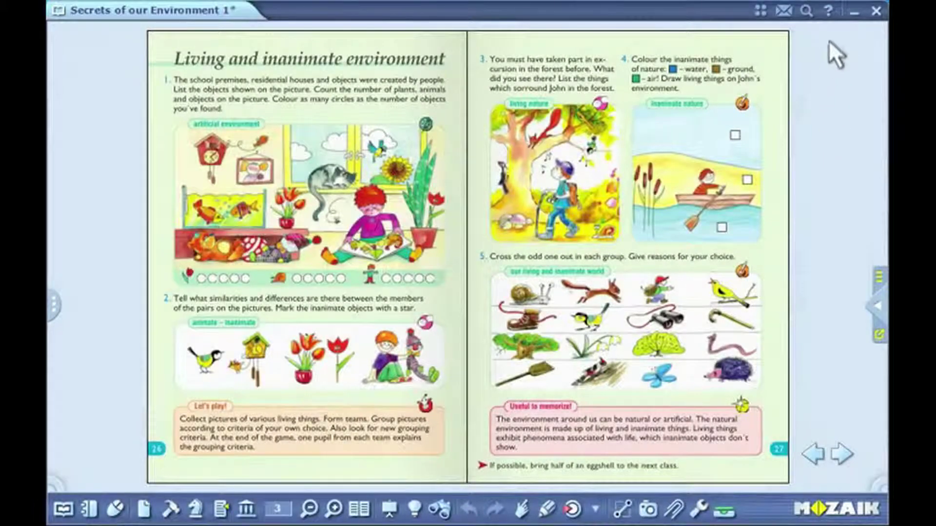
pyautogui.click(828, 10)
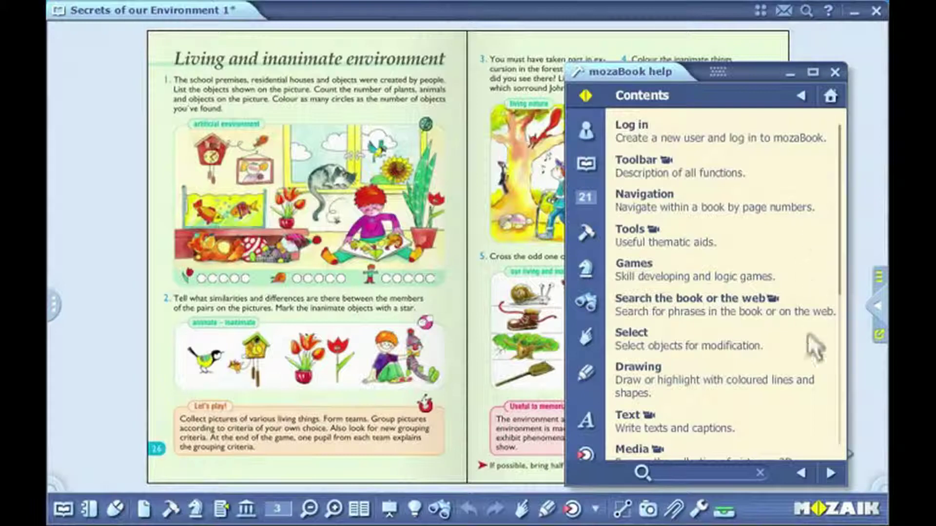
pyautogui.click(826, 472)
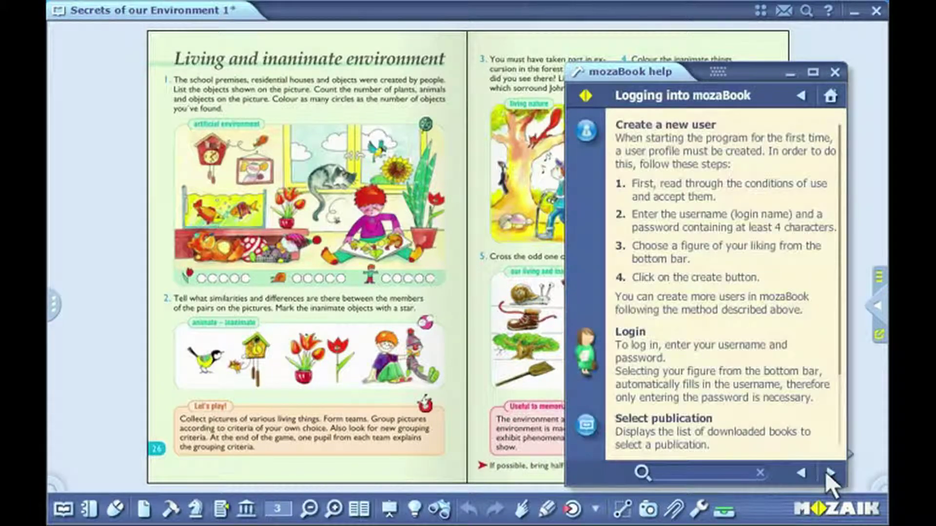
pyautogui.click(826, 472)
pyautogui.click(825, 472)
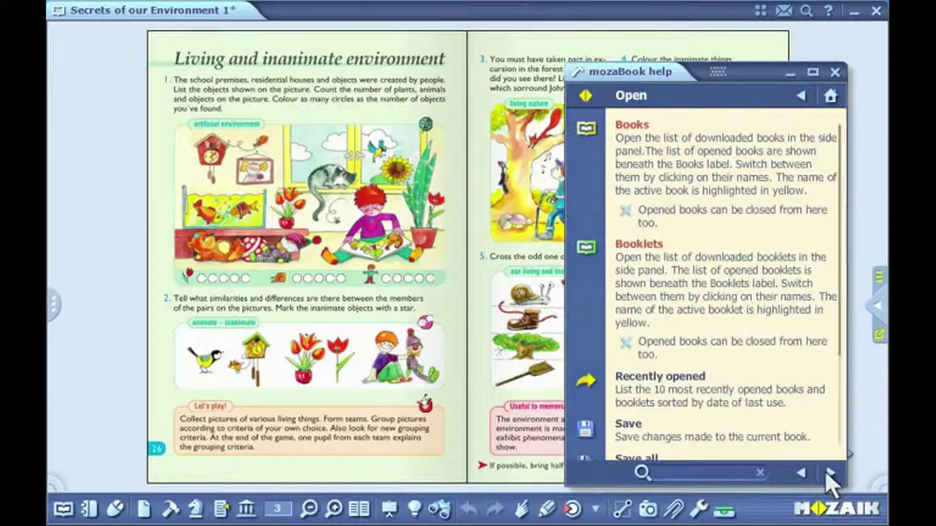
pyautogui.click(827, 102)
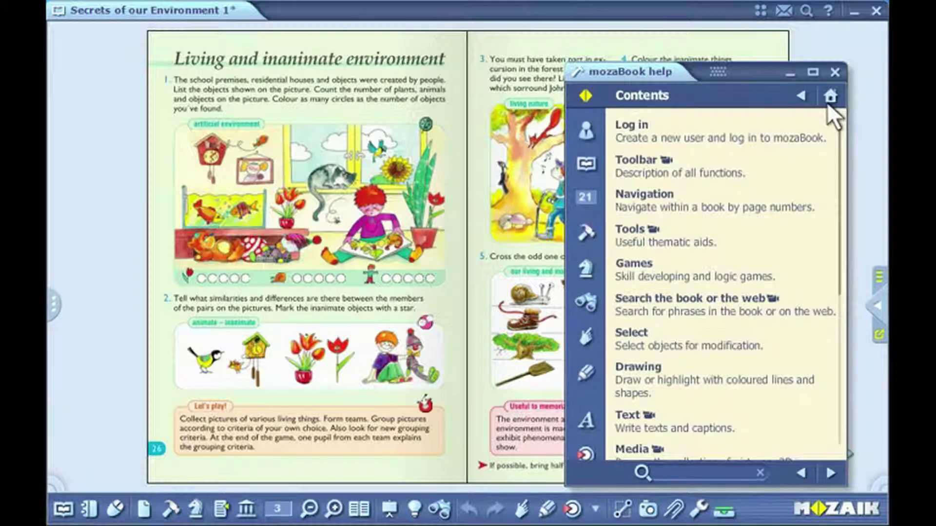
pyautogui.click(647, 410)
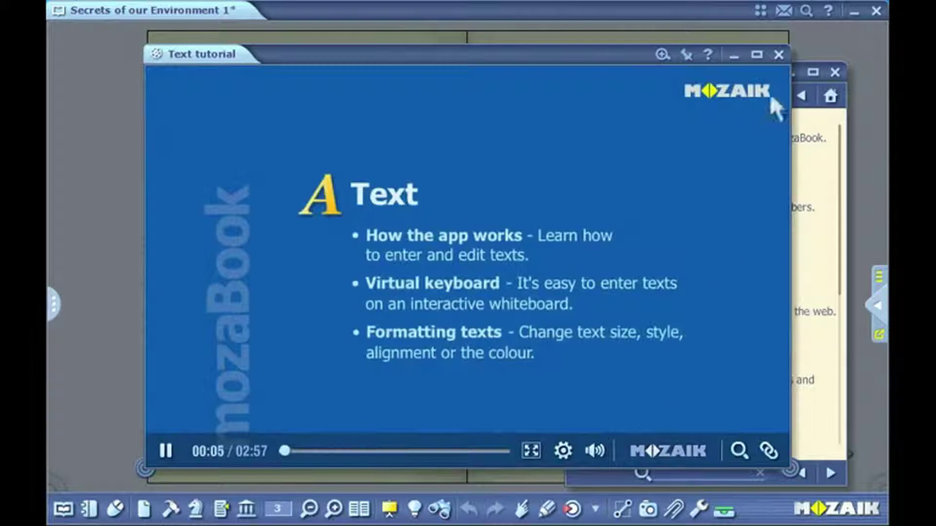
pyautogui.click(779, 54)
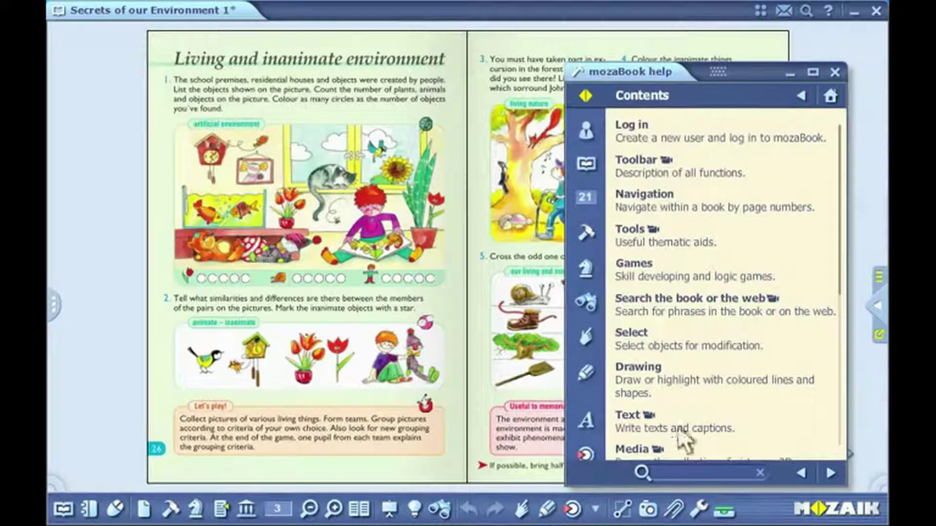
pyautogui.click(663, 469)
pyautogui.write('media')
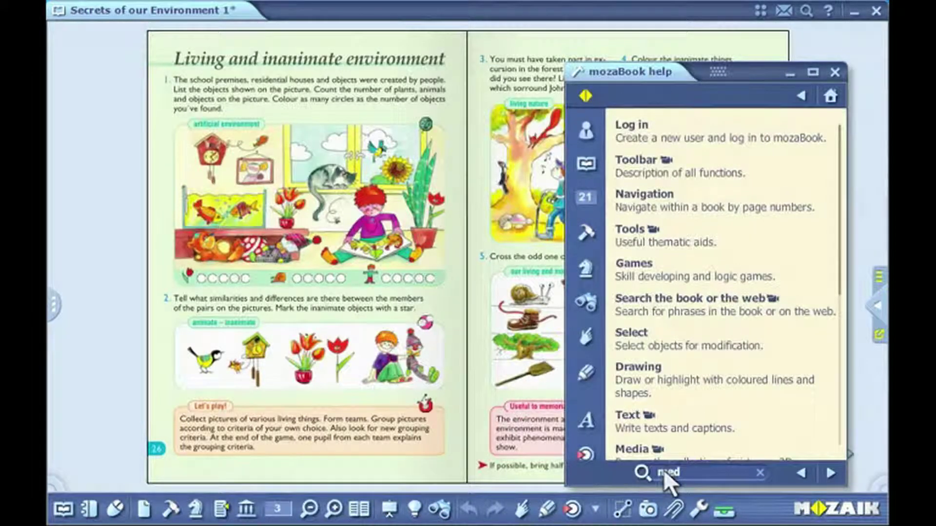
pyautogui.press('Return')
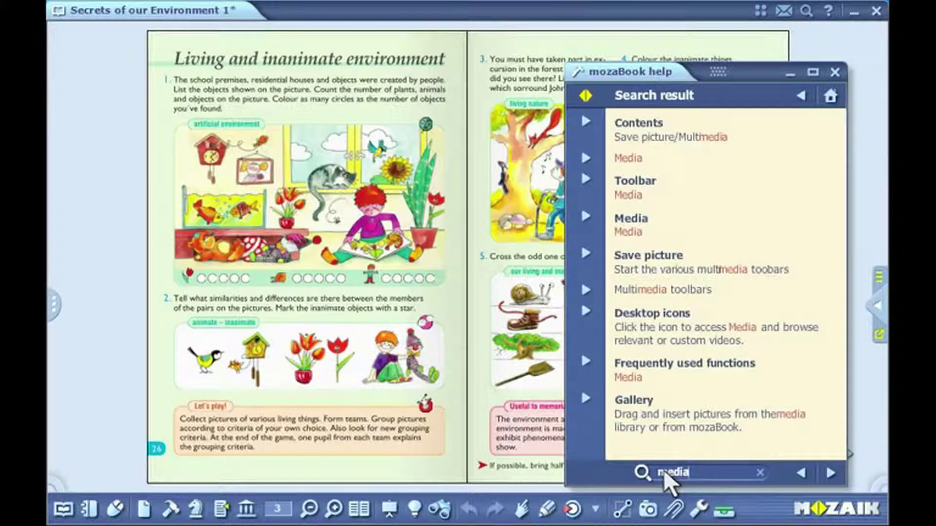
pyautogui.click(832, 72)
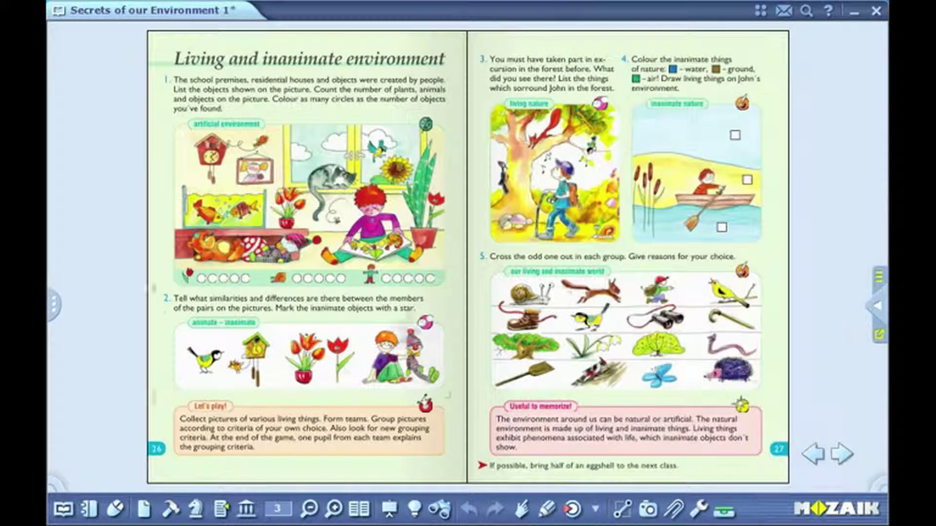
pyautogui.click(195, 510)
# Open the Instruments tool and view its Tool guide and Tool video tutorial.
pyautogui.click(267, 285)
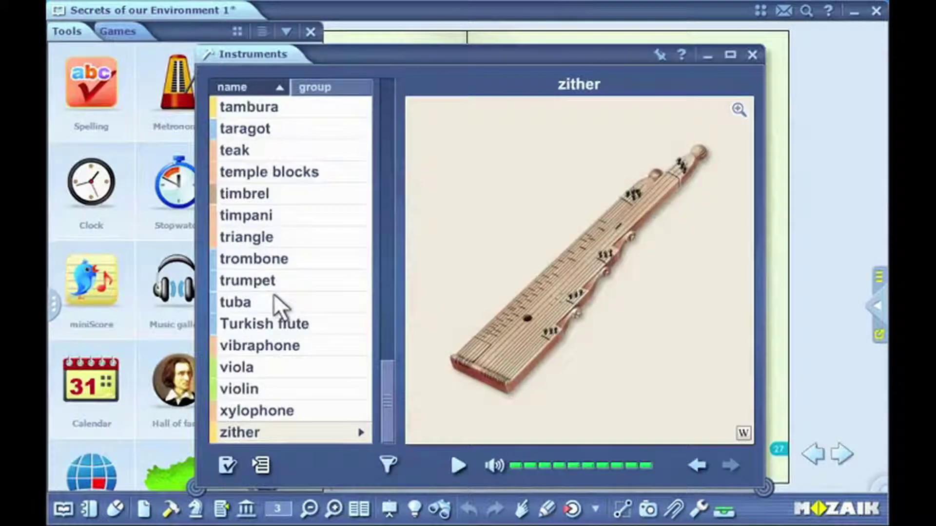
pyautogui.click(682, 56)
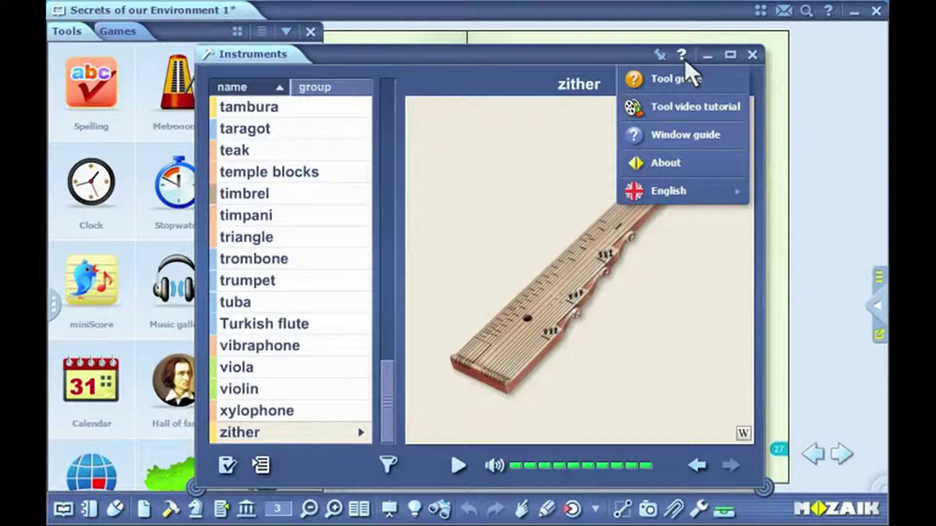
pyautogui.click(684, 79)
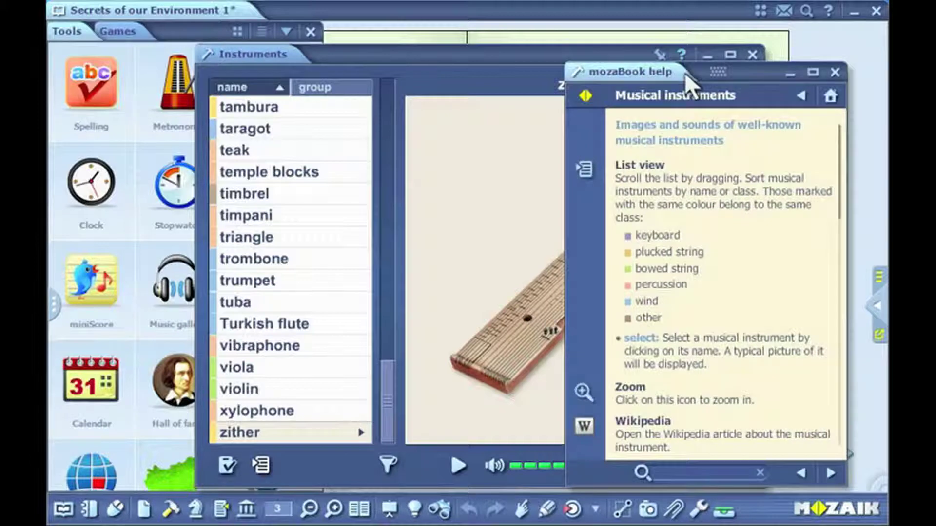
pyautogui.click(830, 73)
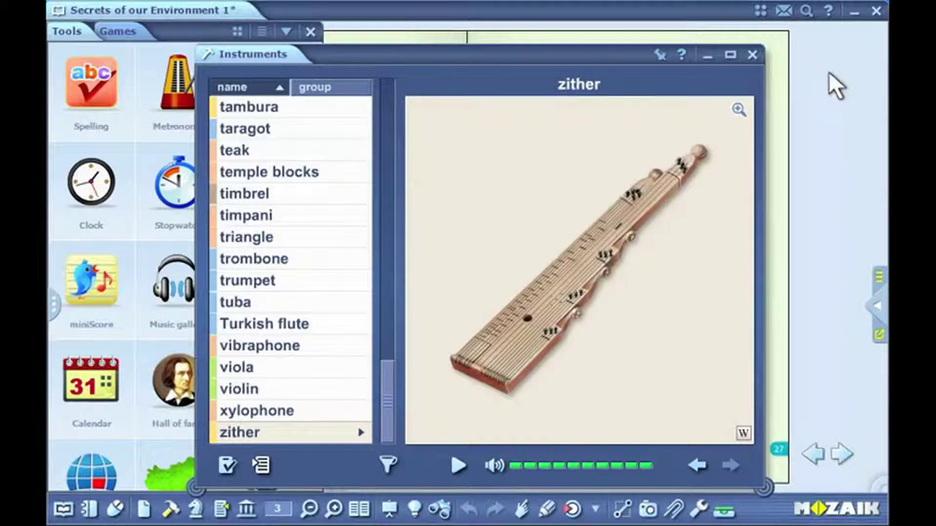
pyautogui.click(683, 57)
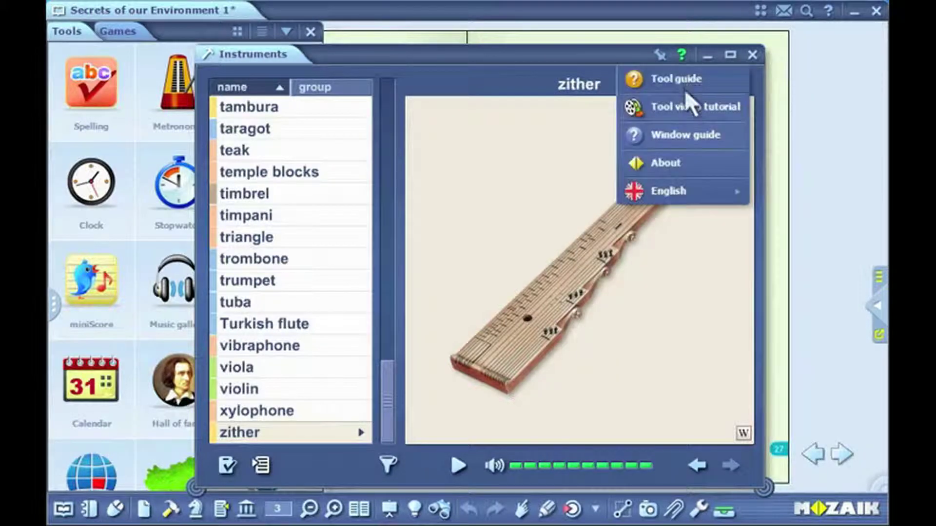
pyautogui.click(683, 106)
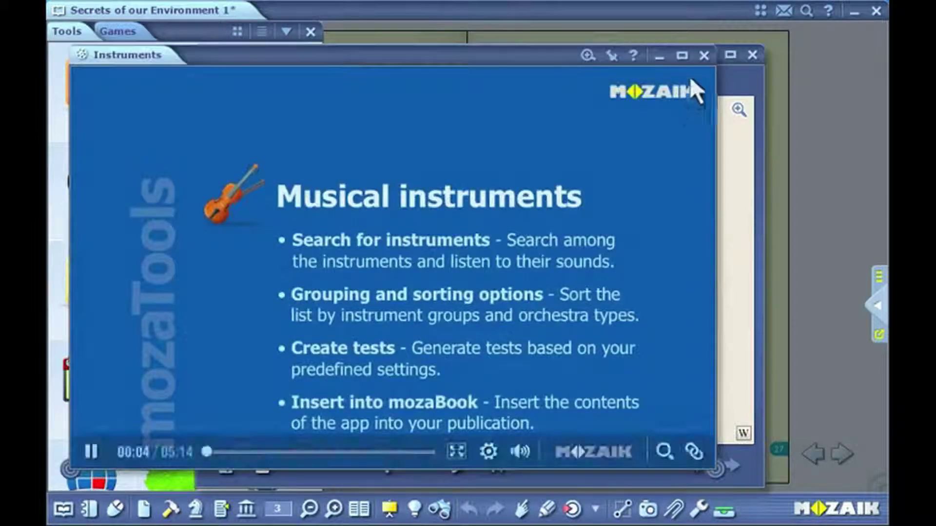
pyautogui.click(700, 56)
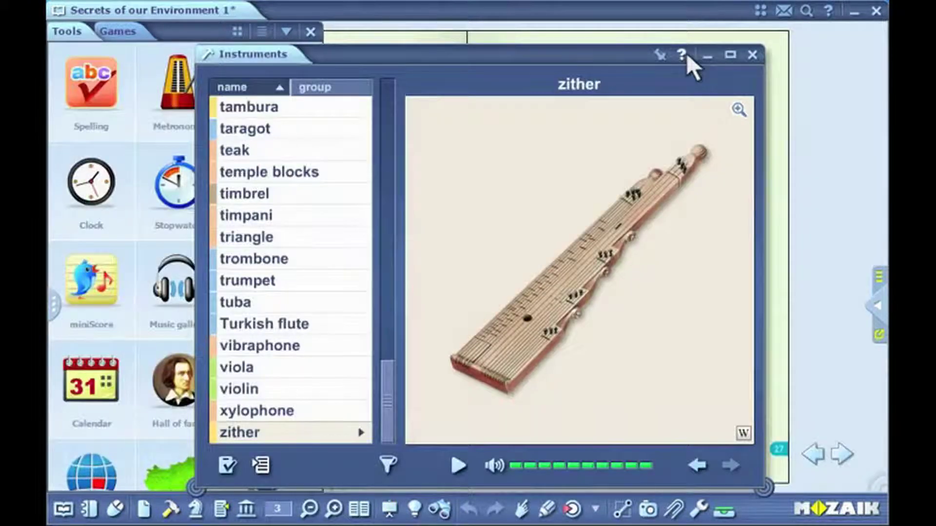
# Switch the Instruments tool's language from English to Deutsch.
pyautogui.click(686, 55)
pyautogui.moveTo(670, 194)
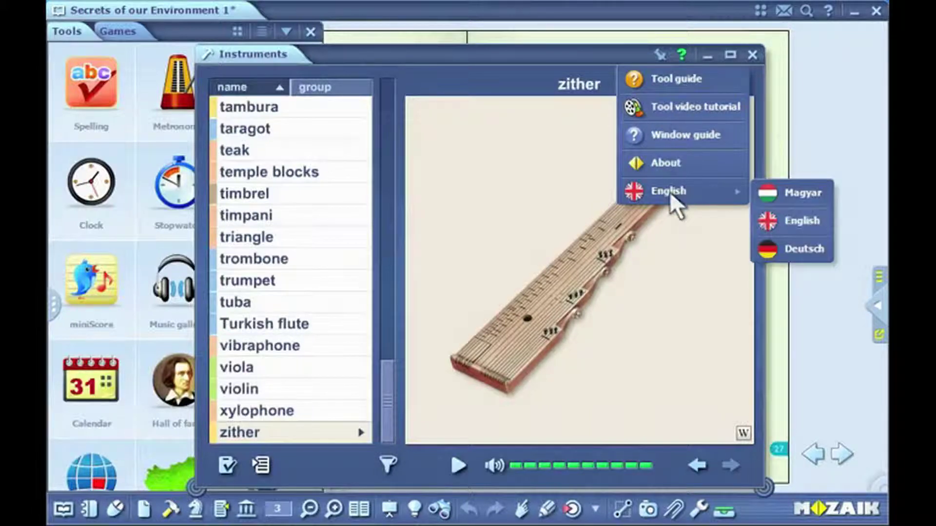
pyautogui.click(779, 244)
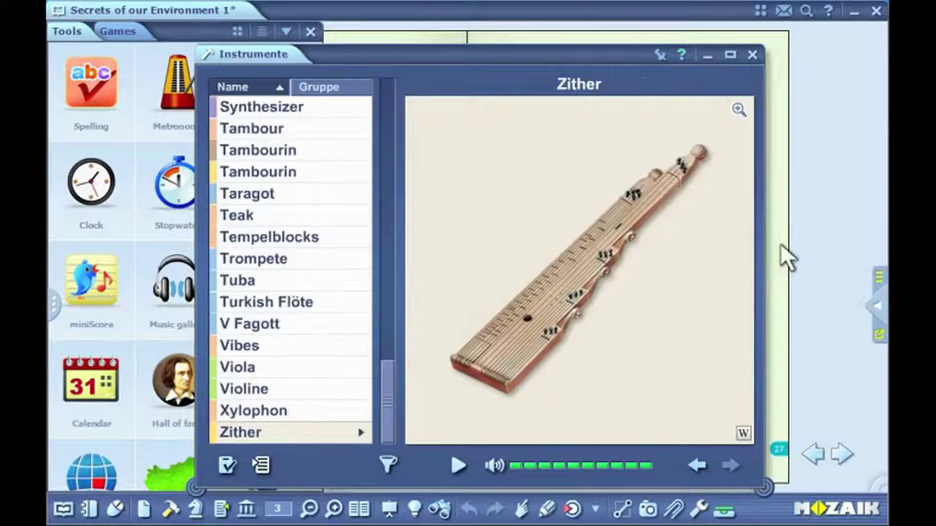
pyautogui.click(681, 55)
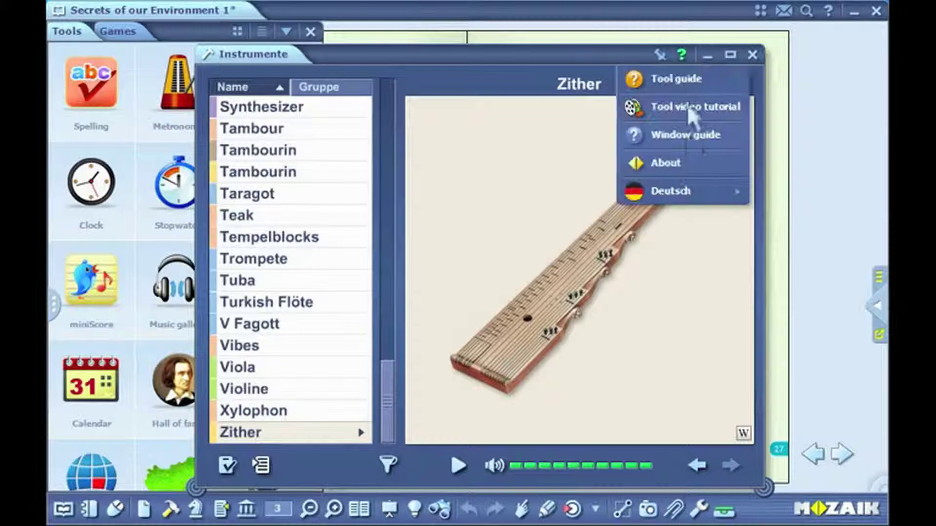